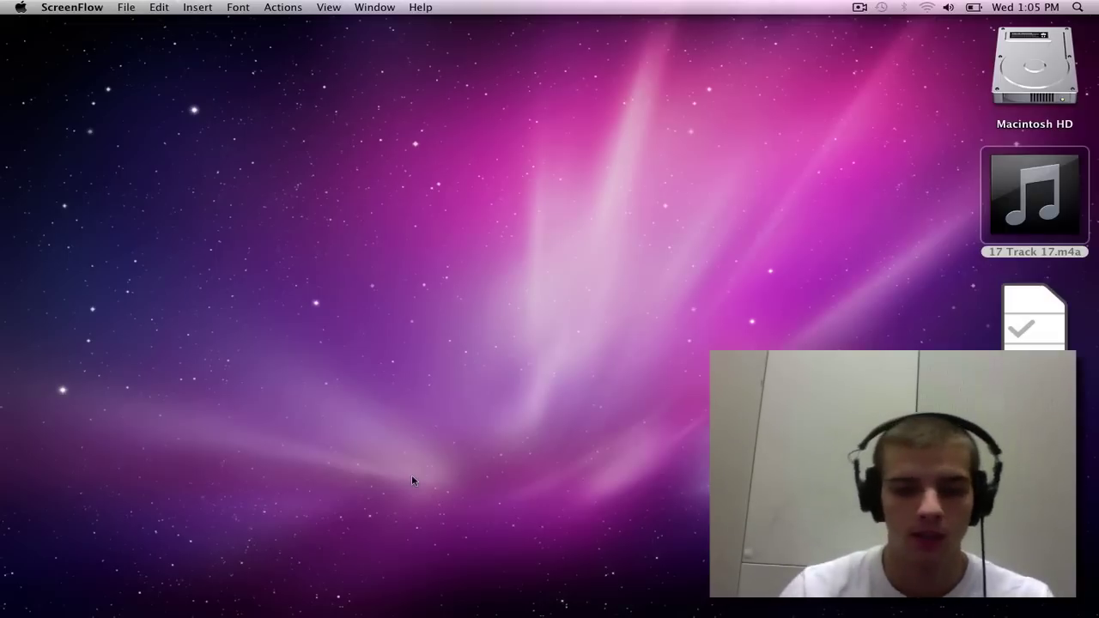
- Bring the 50'sHEaven set forward, glance at the arrangement, and select the 1 MIDI track in Session View
mouse_move(390, 615)
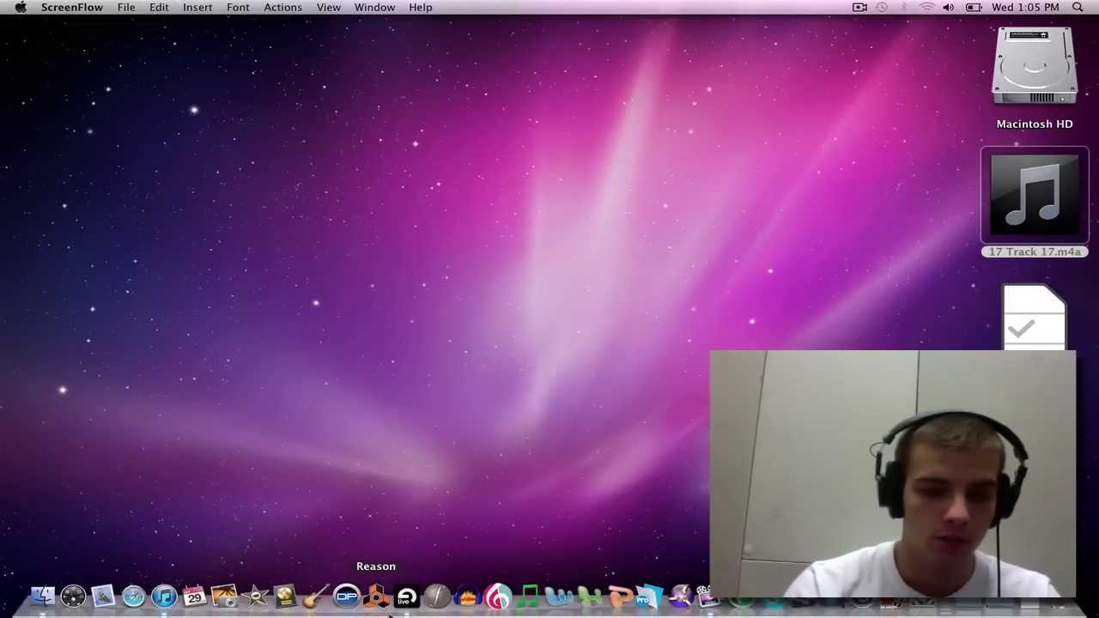
left_click(406, 601)
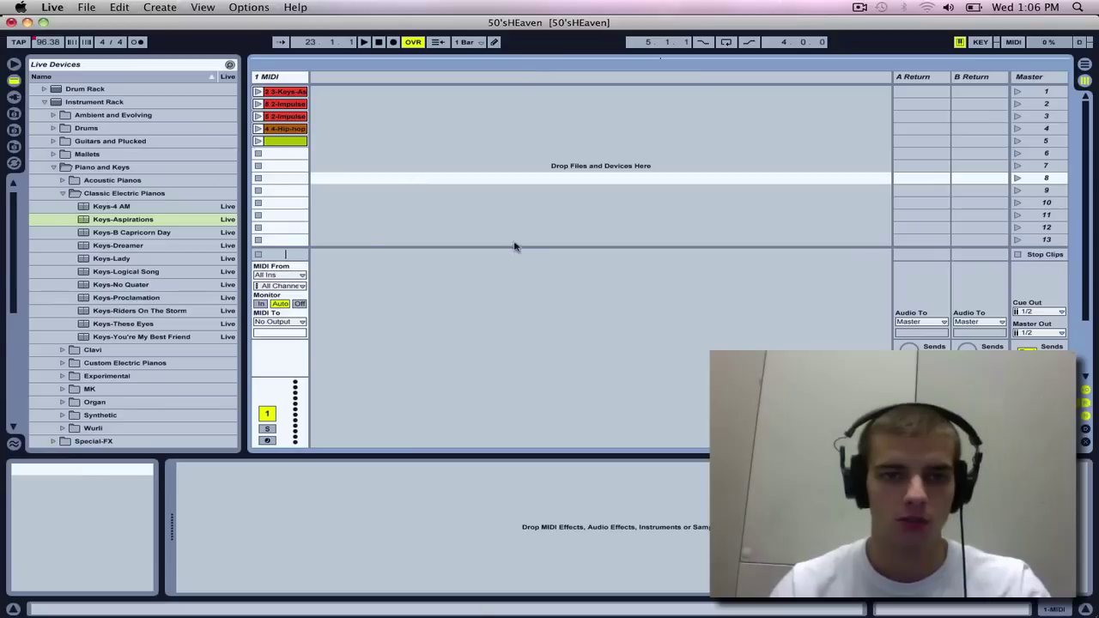
left_click(1089, 67)
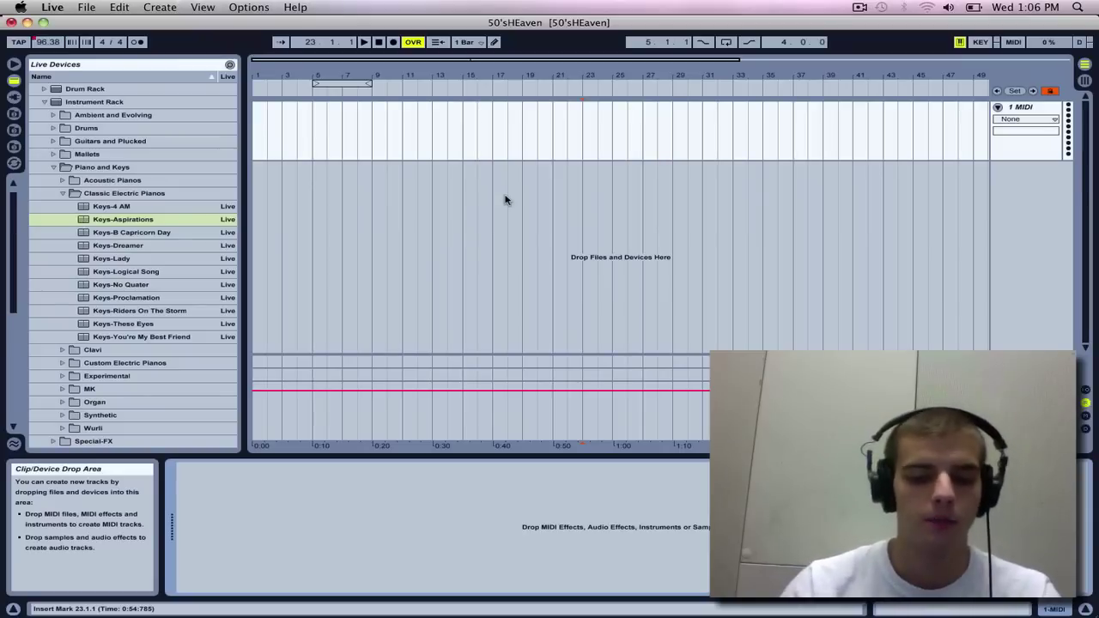
left_click(1085, 81)
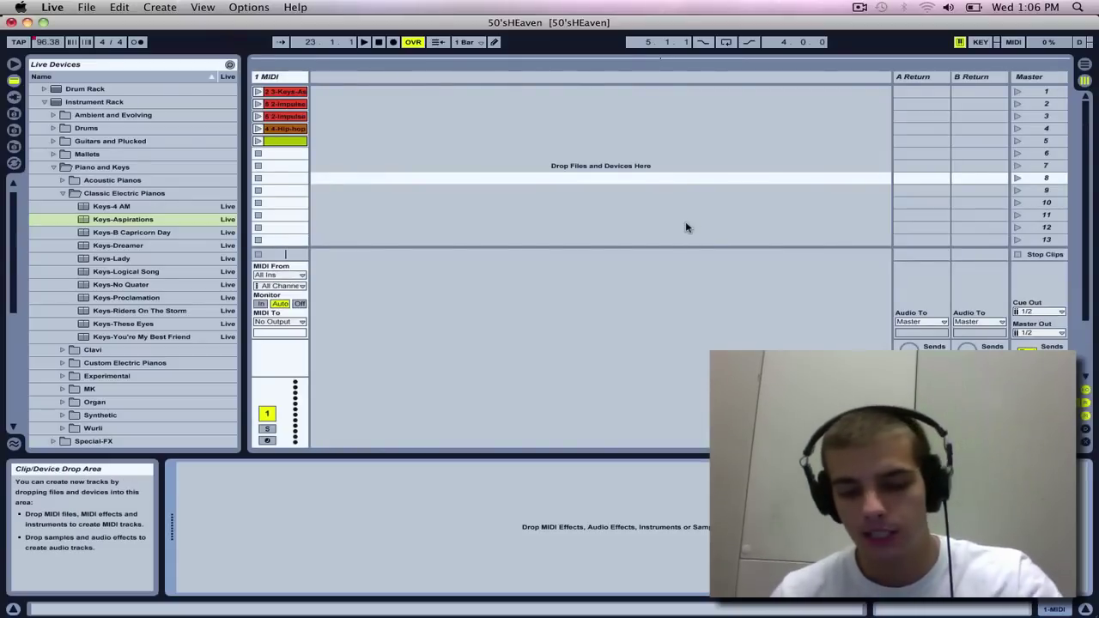
key("Tab")
key("Tab")
key("Tab")
key("Tab")
key("Tab")
key("Tab")
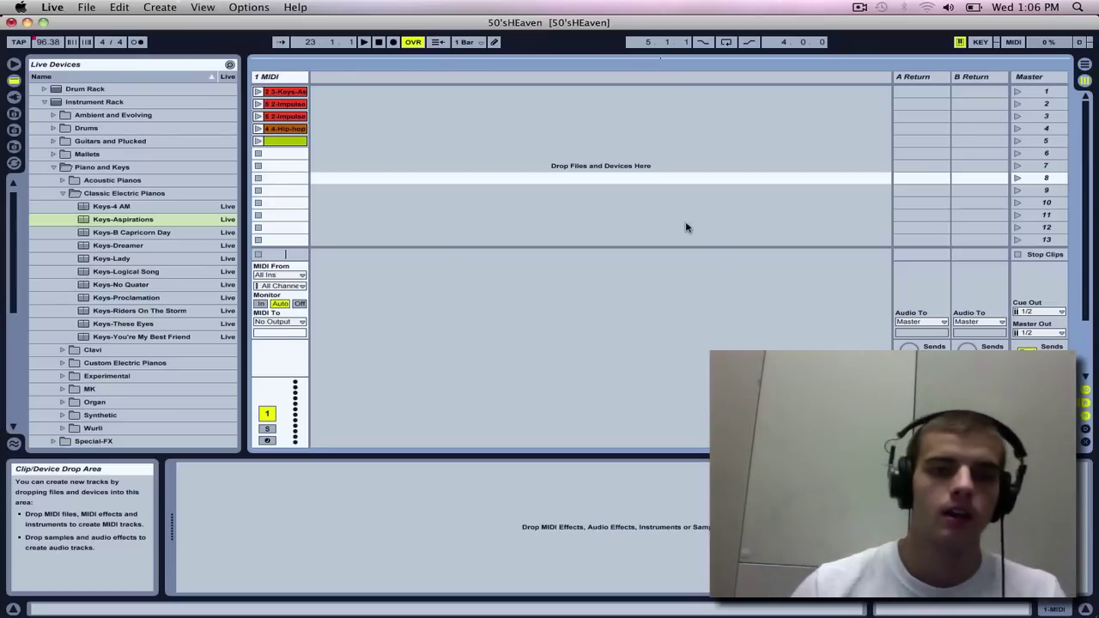
left_click(279, 76)
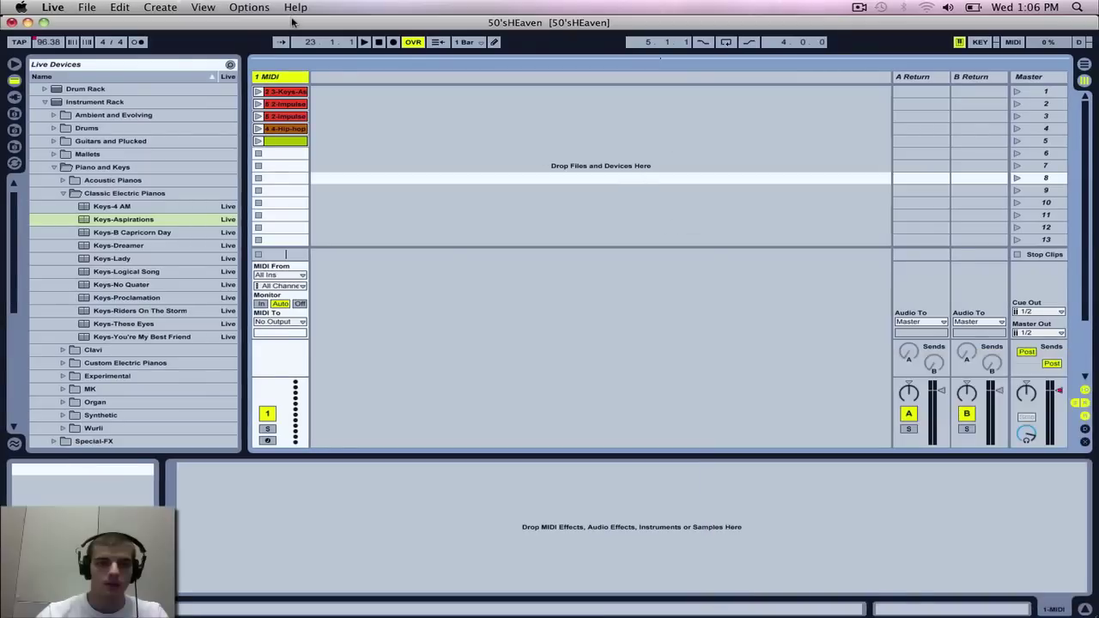
- Browse Instrument Rack > Piano and Keys > Classic Electric Pianos, load Keys-Aspirations, then undo it
left_click(46, 103)
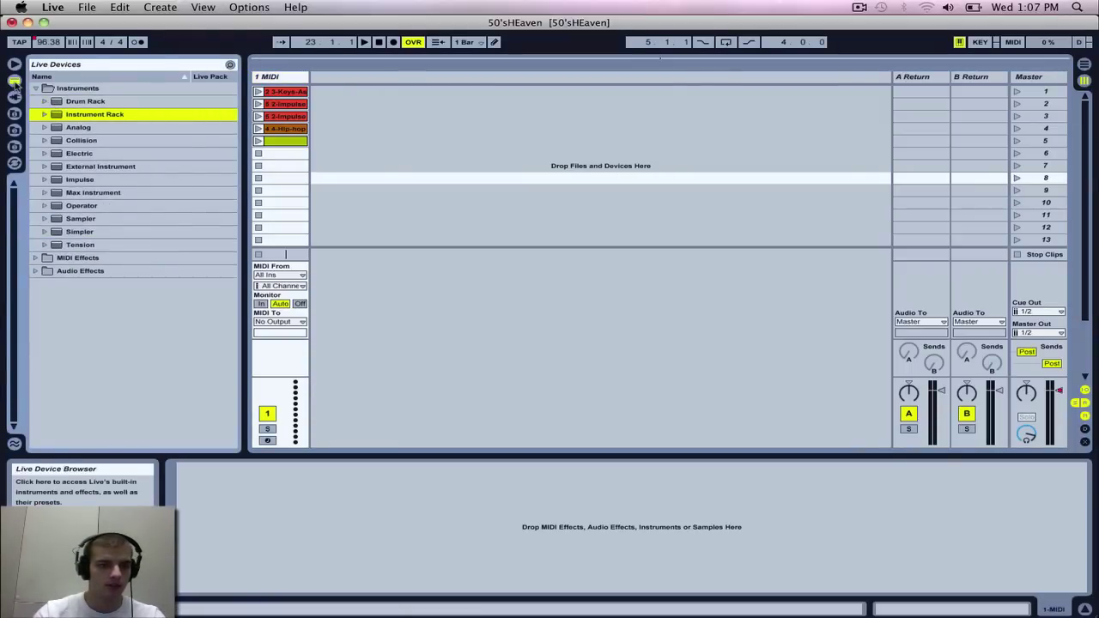
left_click(45, 114)
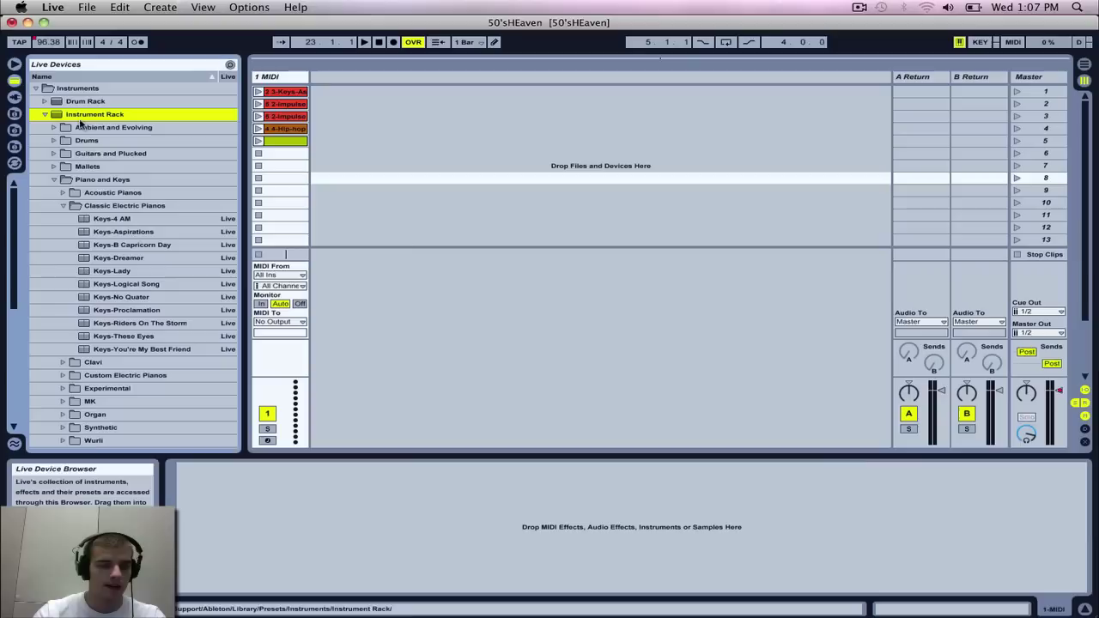
scroll(148, 202, "down", 3)
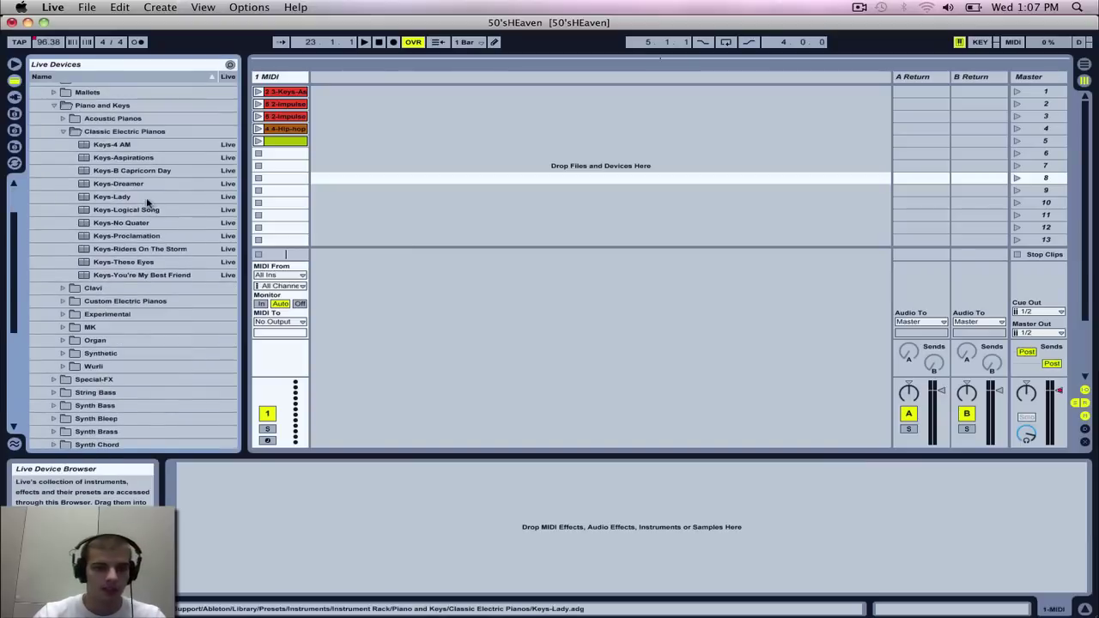
left_click(63, 131)
left_click(57, 105)
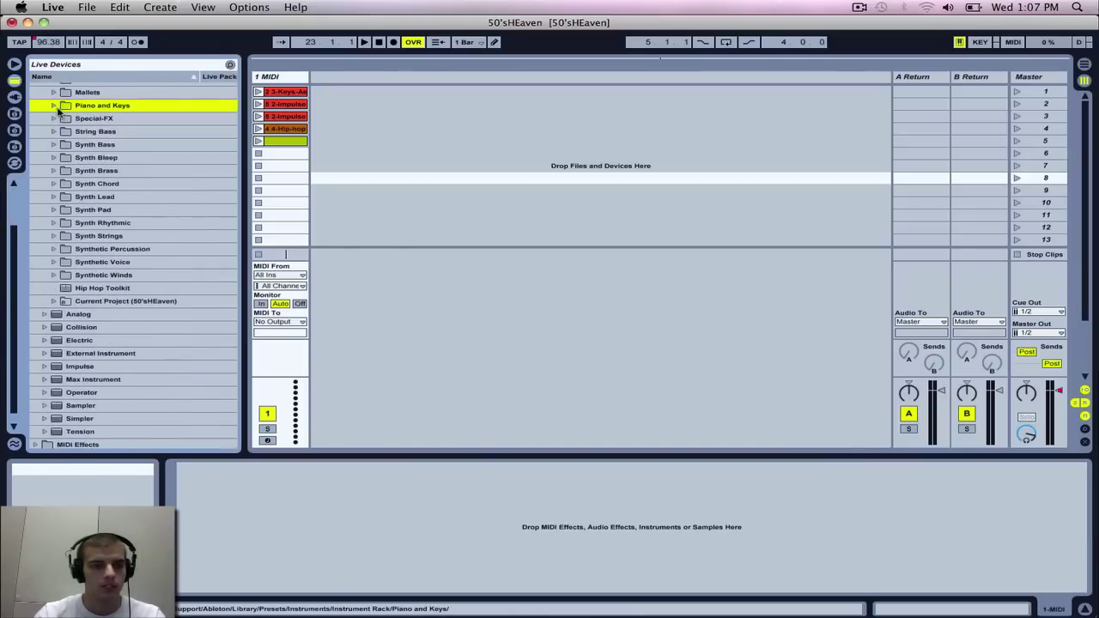
left_click(56, 105)
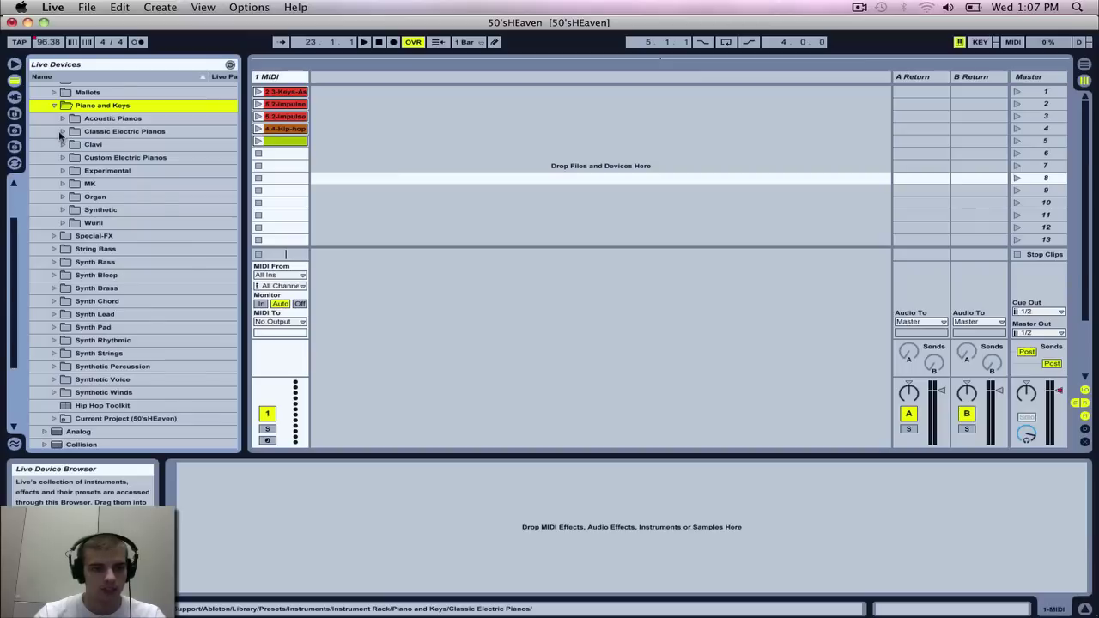
left_click(62, 132)
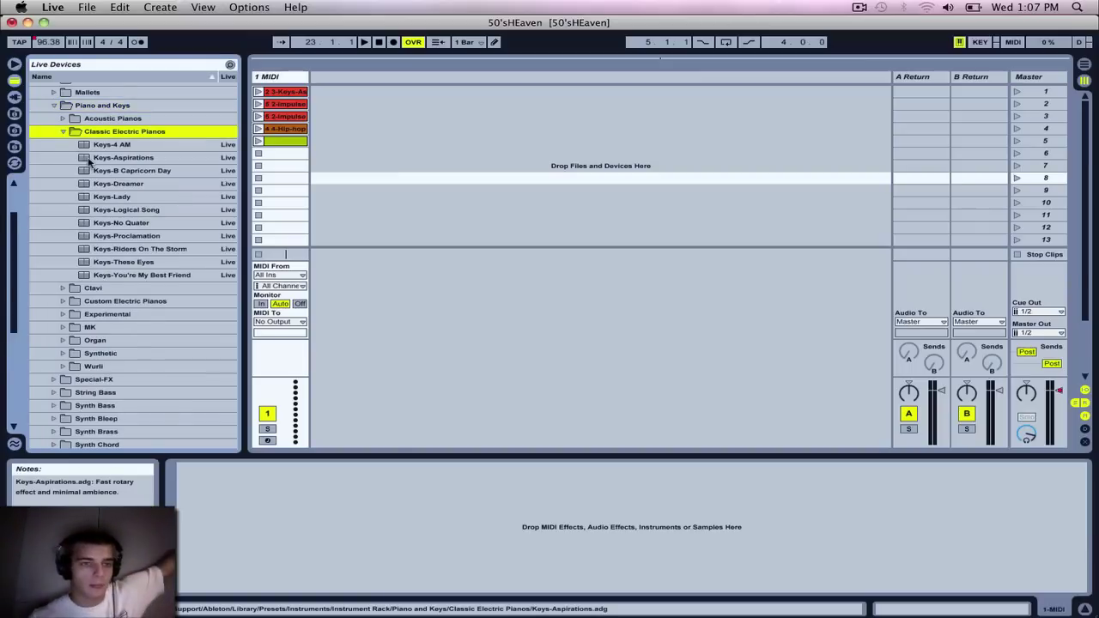
double_click(88, 159)
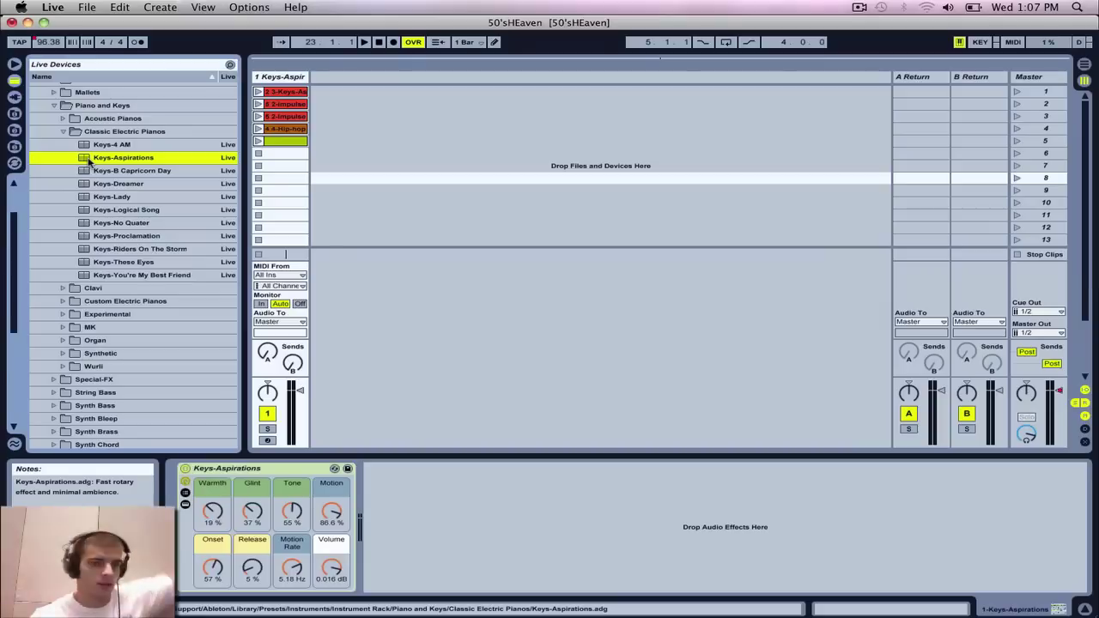
key("super+c")
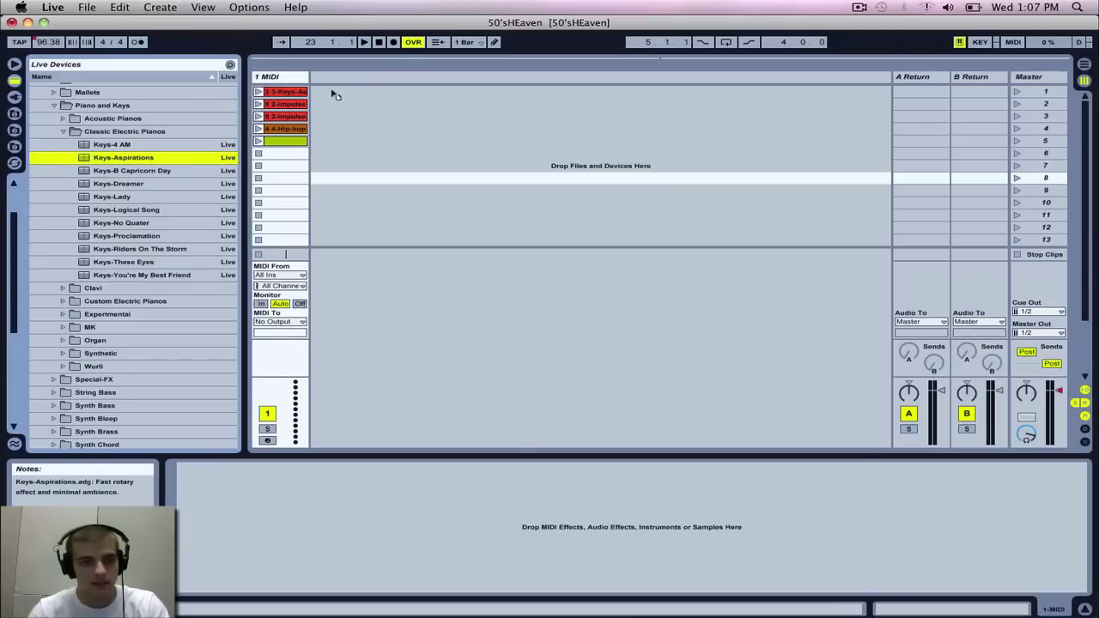
- Drag Keys-Aspirations into Session View to create the 2-Keys-Aspirations track, then collapse Instrument Rack
left_click_drag(336, 90, 333, 80)
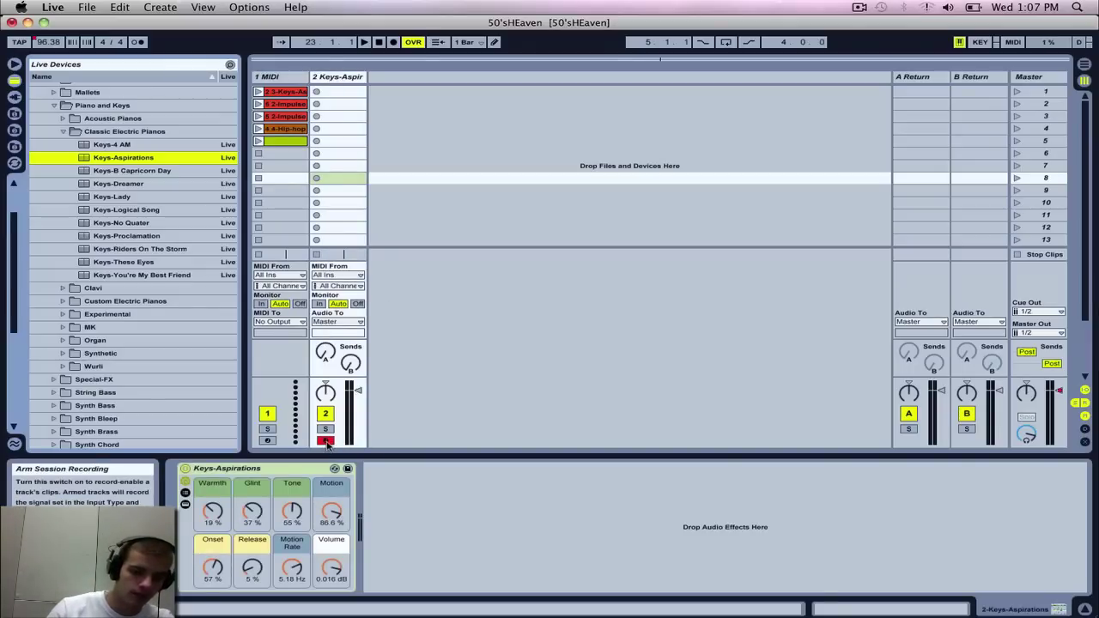
left_click(326, 443)
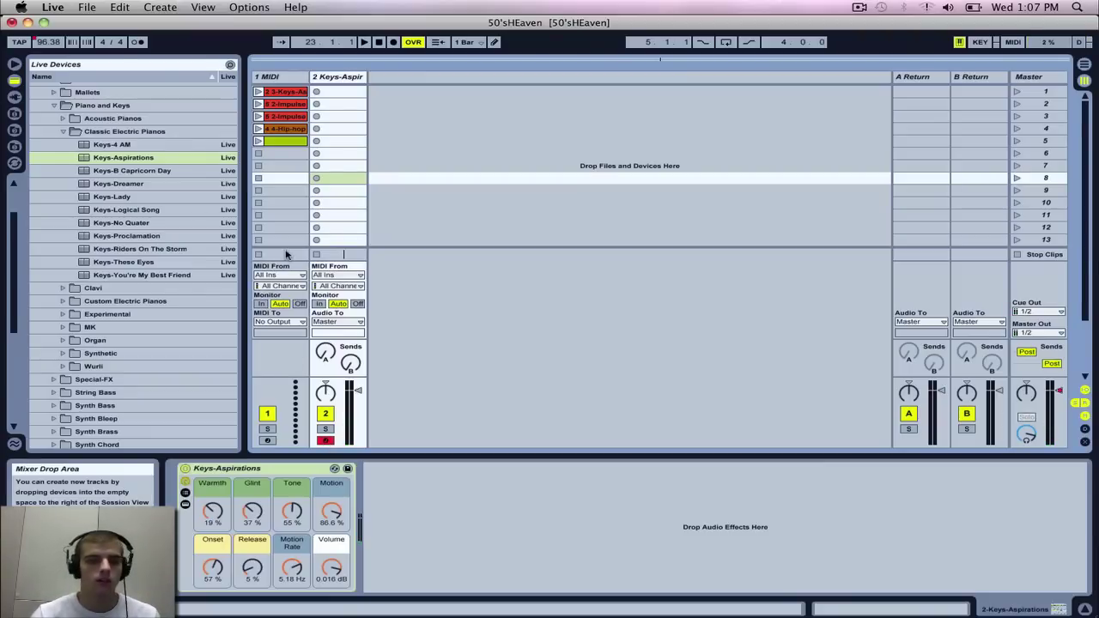
scroll(103, 167, "up", 3)
scroll(120, 168, "down", 5)
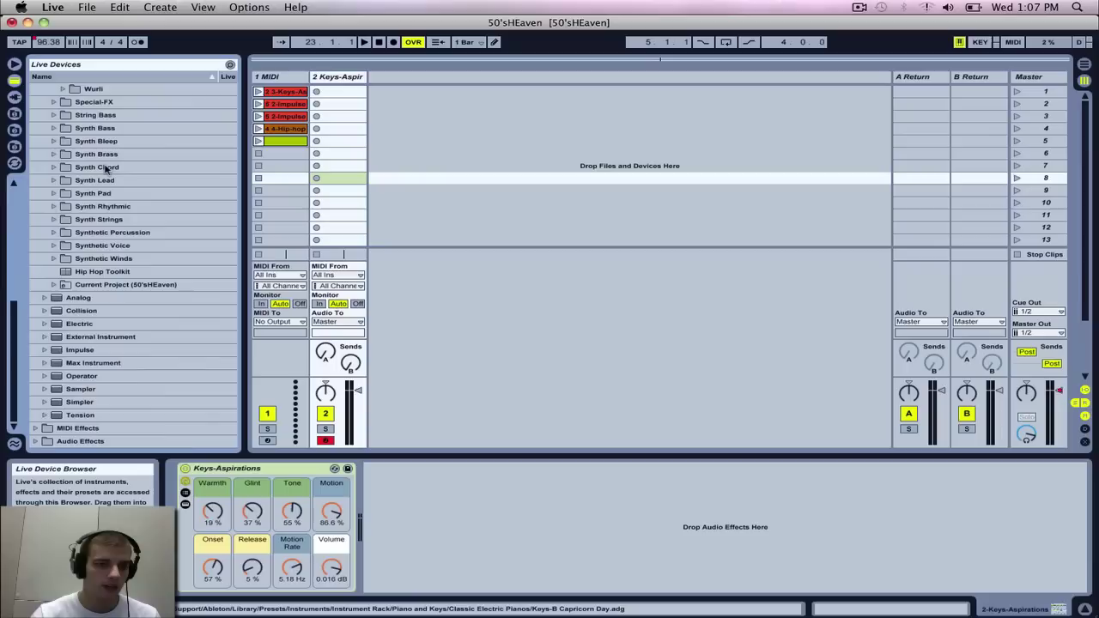
scroll(137, 172, "up", 5)
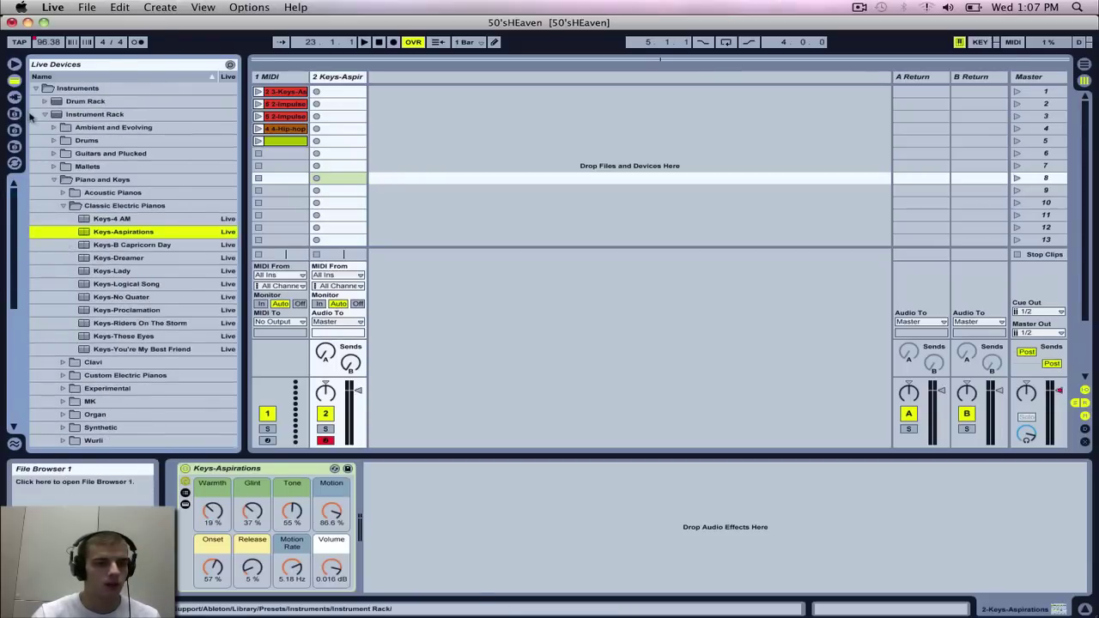
left_click(46, 115)
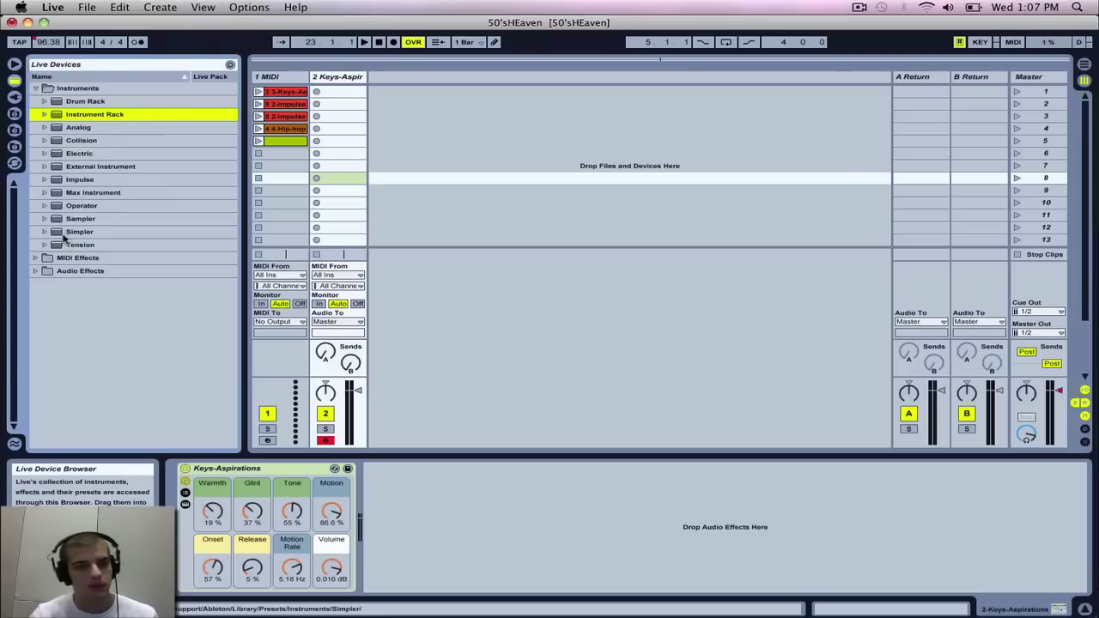
- Expand Audio Effects in the browser and reveal the Reverb preset folders
left_click(35, 271)
scroll(75, 279, "down", 6)
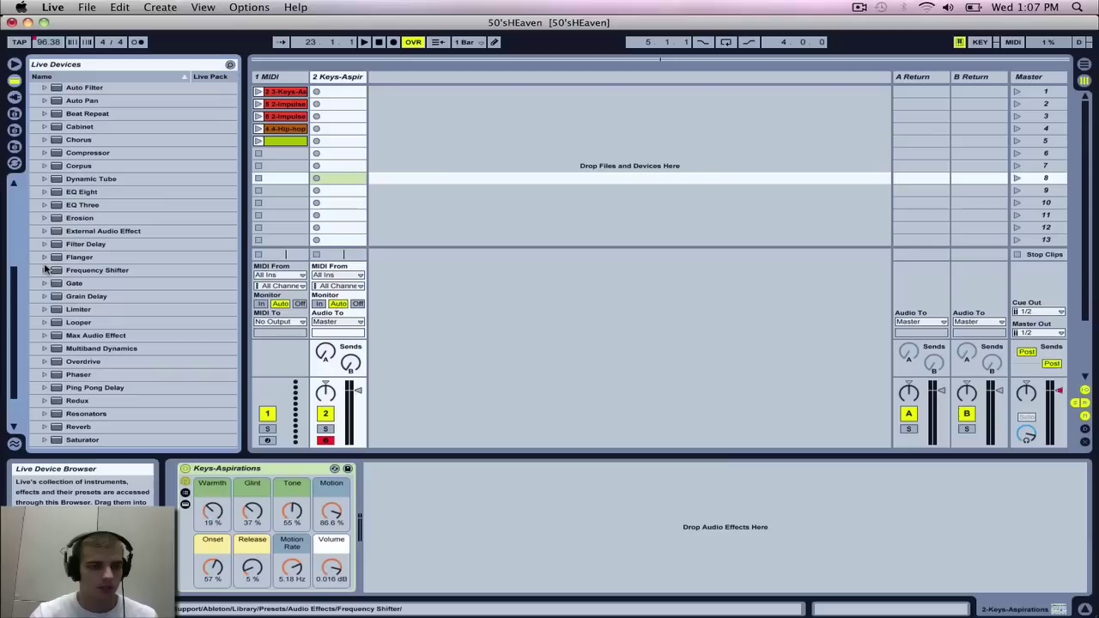
scroll(45, 271, "up", 3)
scroll(41, 300, "down", 5)
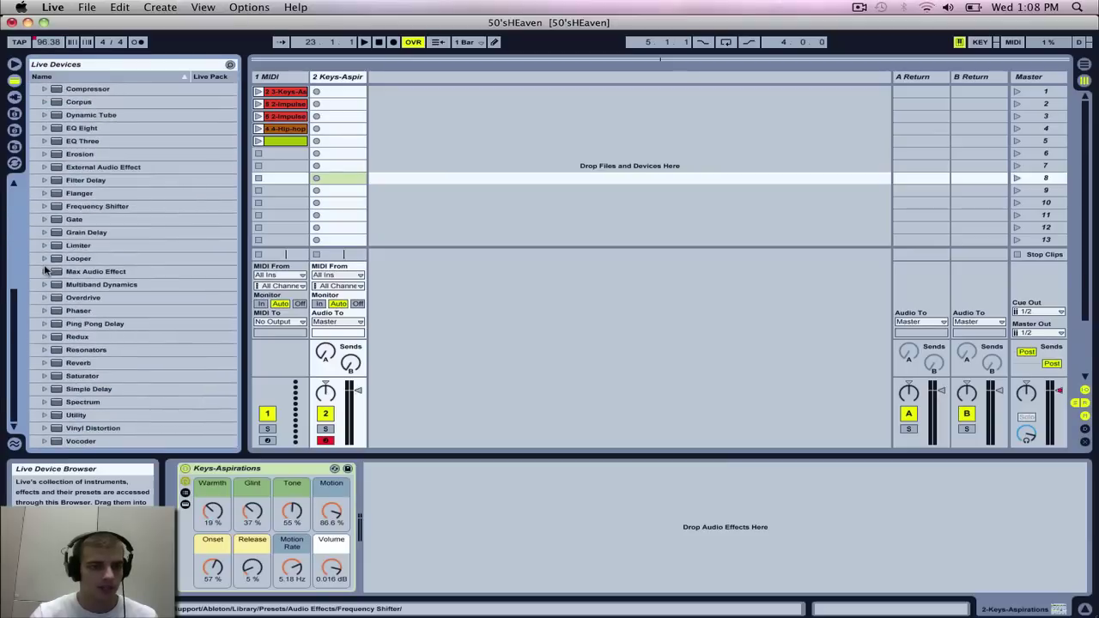
left_click(39, 363)
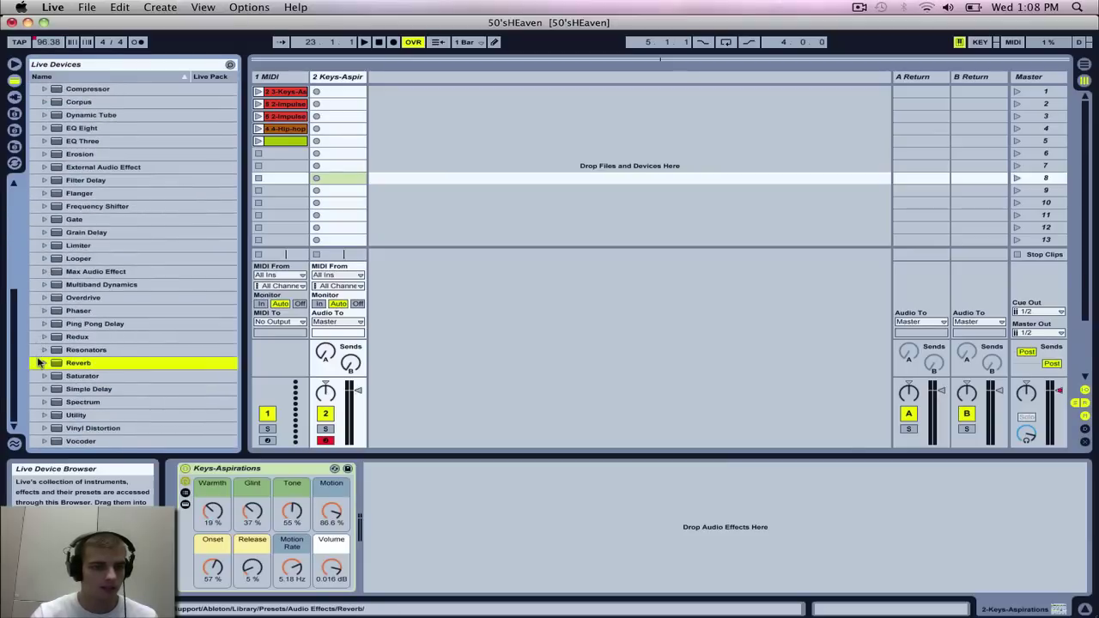
left_click(41, 362)
- Load the Hall > Large Hall reverb onto the keys track and set its Dry/Wet to 25%
scroll(48, 344, "down", 2)
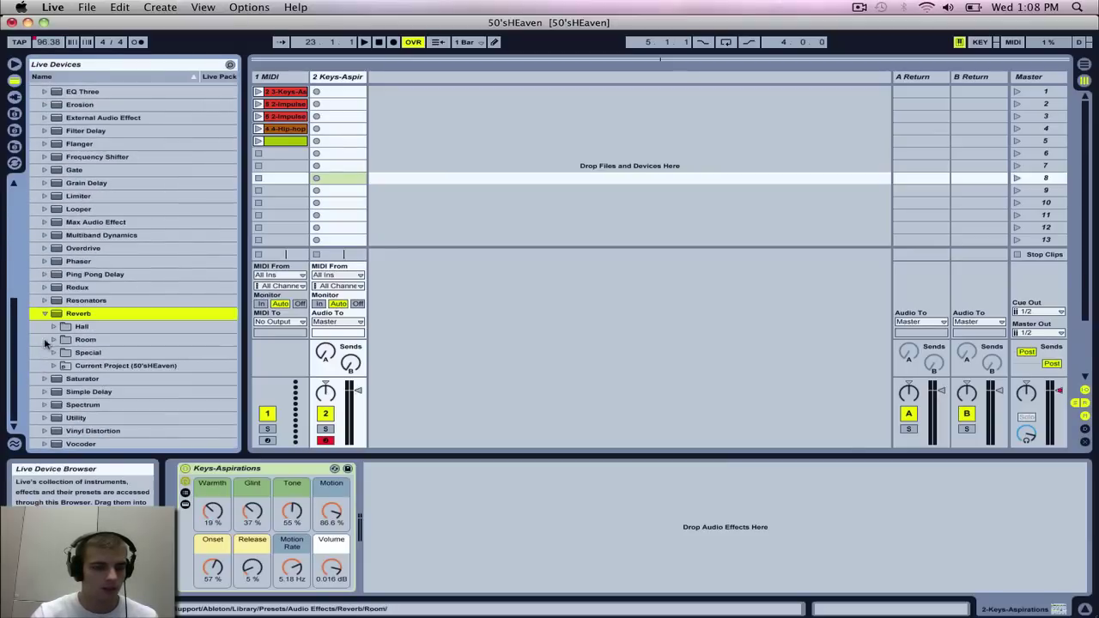
left_click(49, 327)
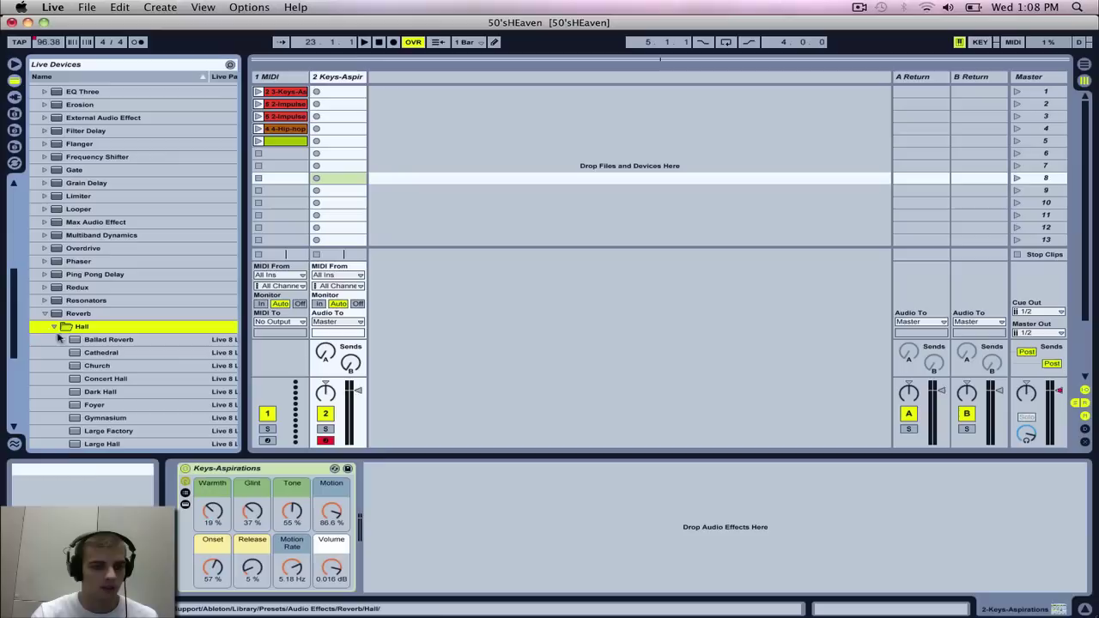
scroll(86, 411, "down", 2)
left_click(93, 408)
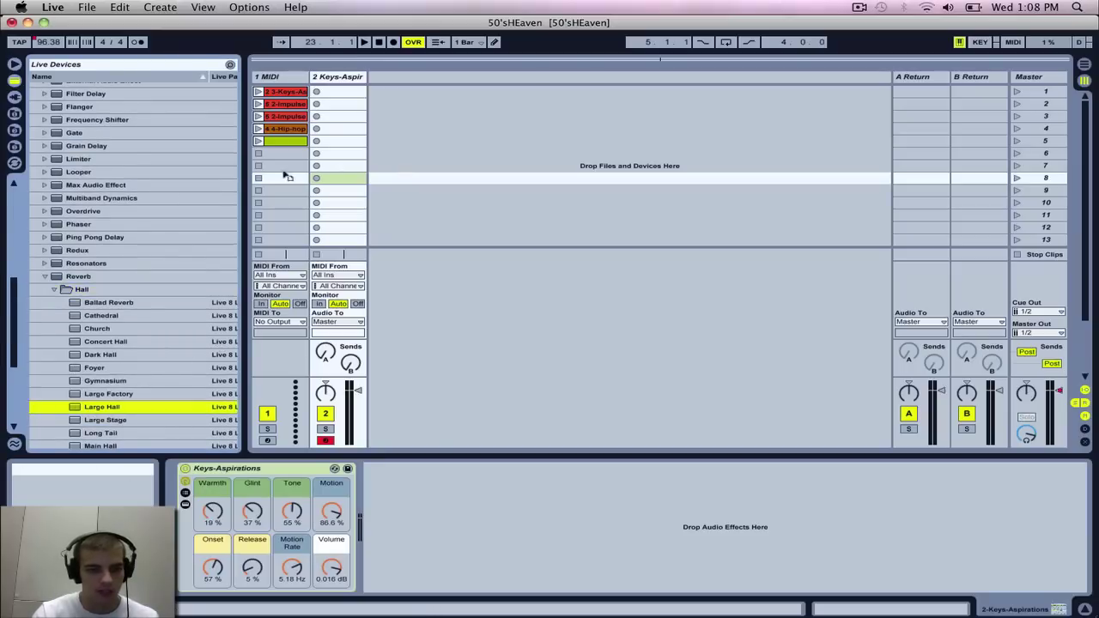
key("Return")
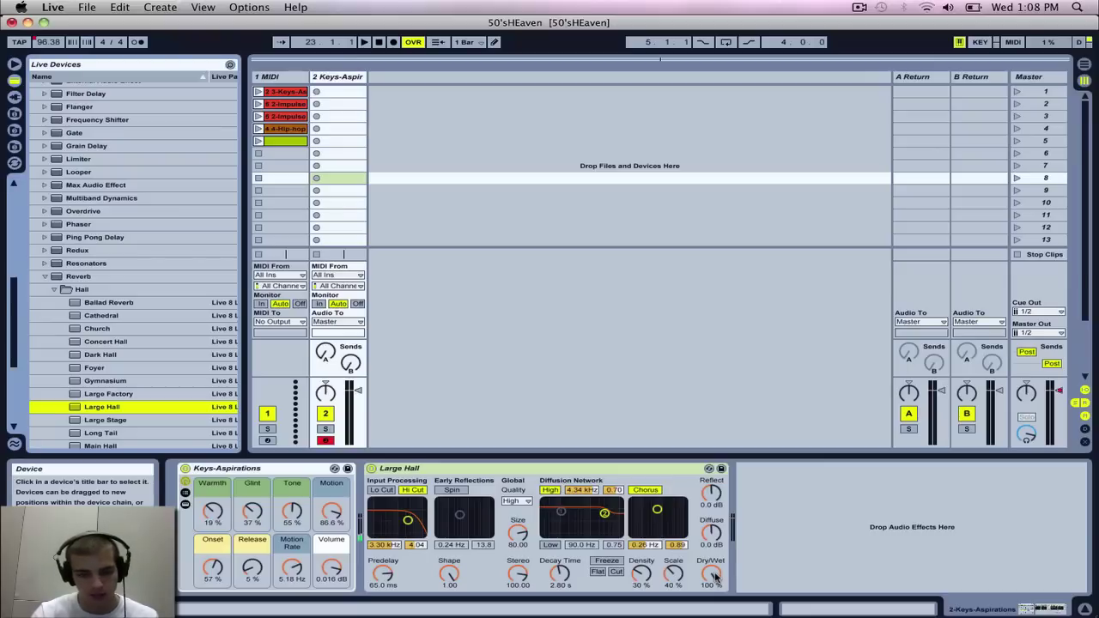
mouse_move(713, 575)
left_mouse_down()
mouse_move(713, 617)
mouse_move(717, 580)
left_mouse_up()
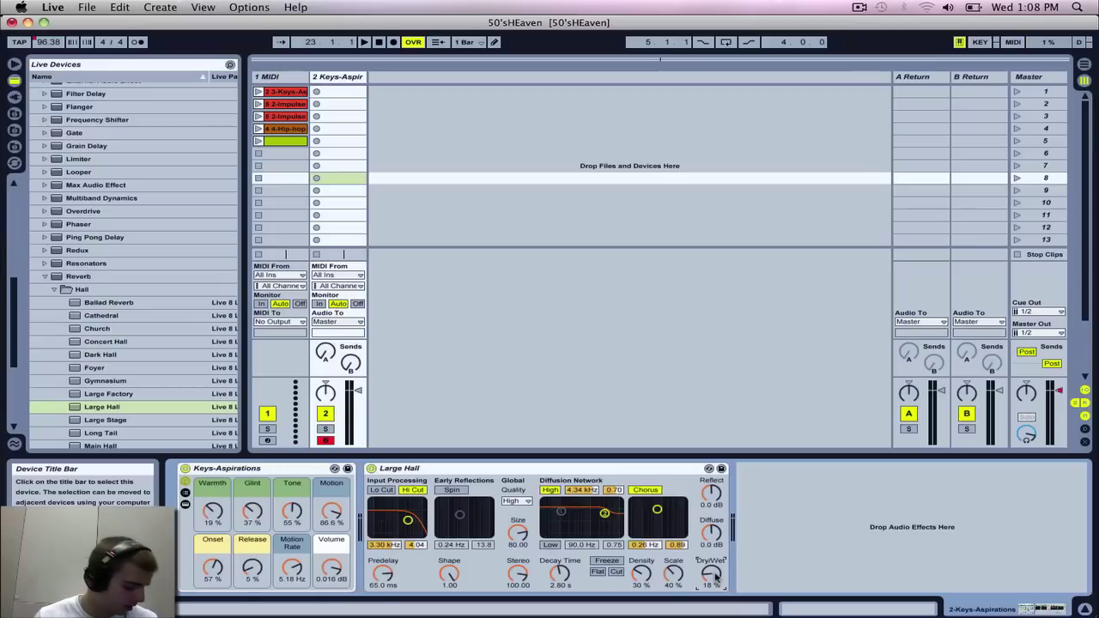
left_click_drag(716, 580, 716, 578)
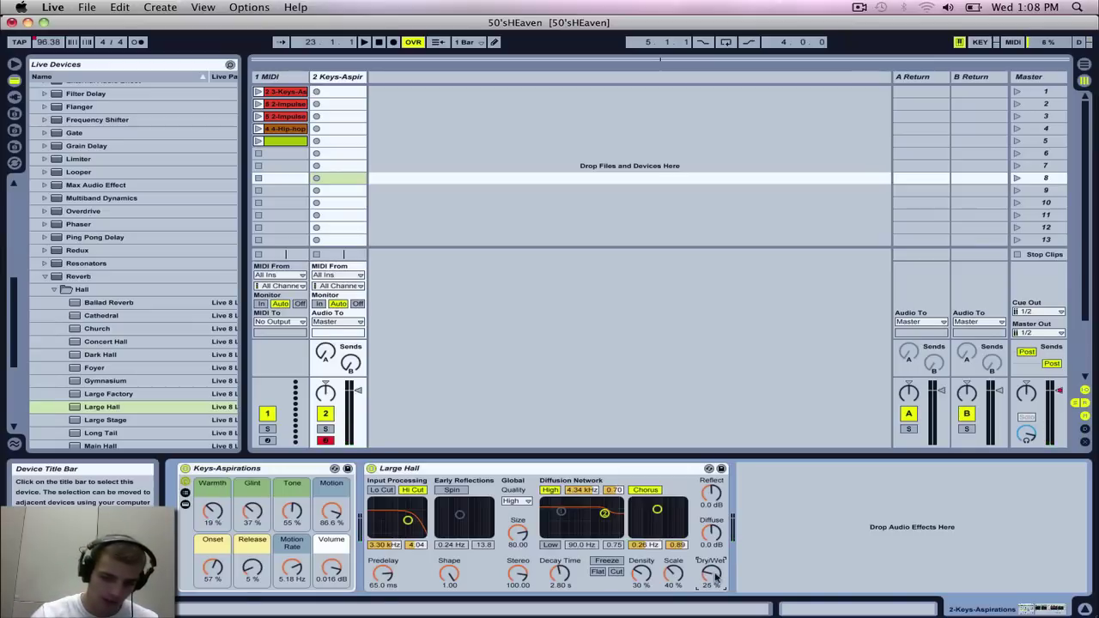
- Create an empty MIDI clip on the keys track and draw trial G#3 and A3 notes
double_click(348, 96)
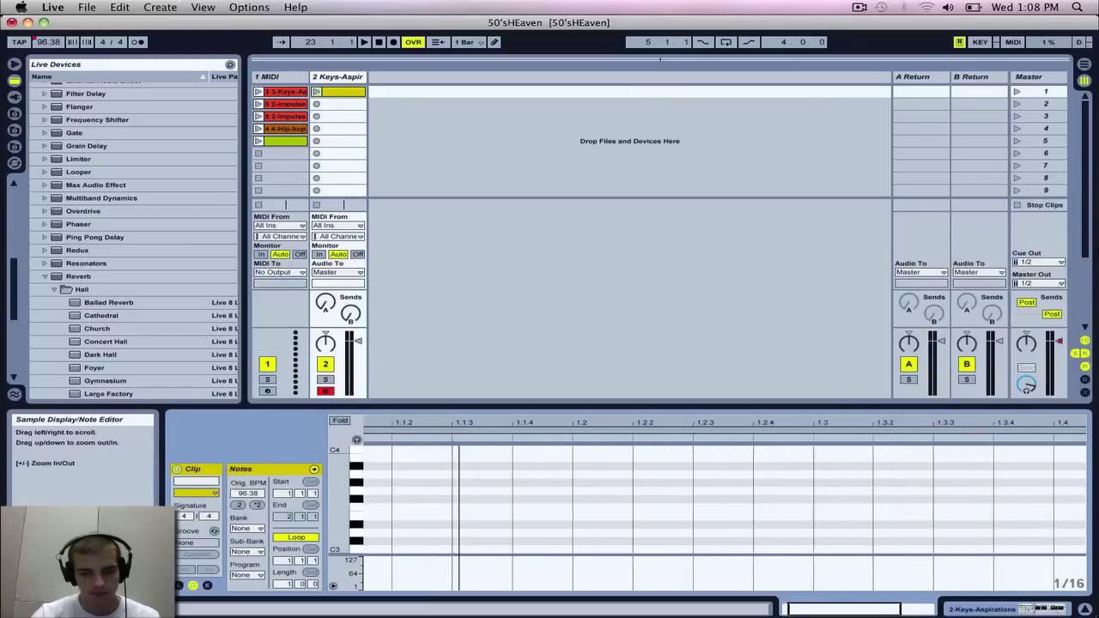
double_click(393, 483)
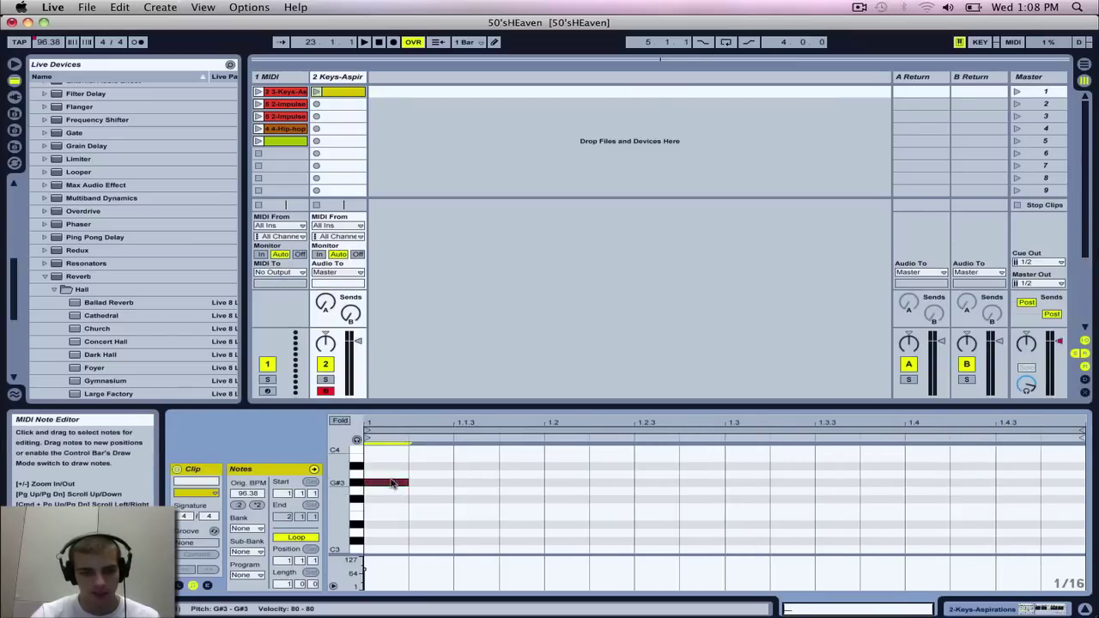
double_click(481, 475)
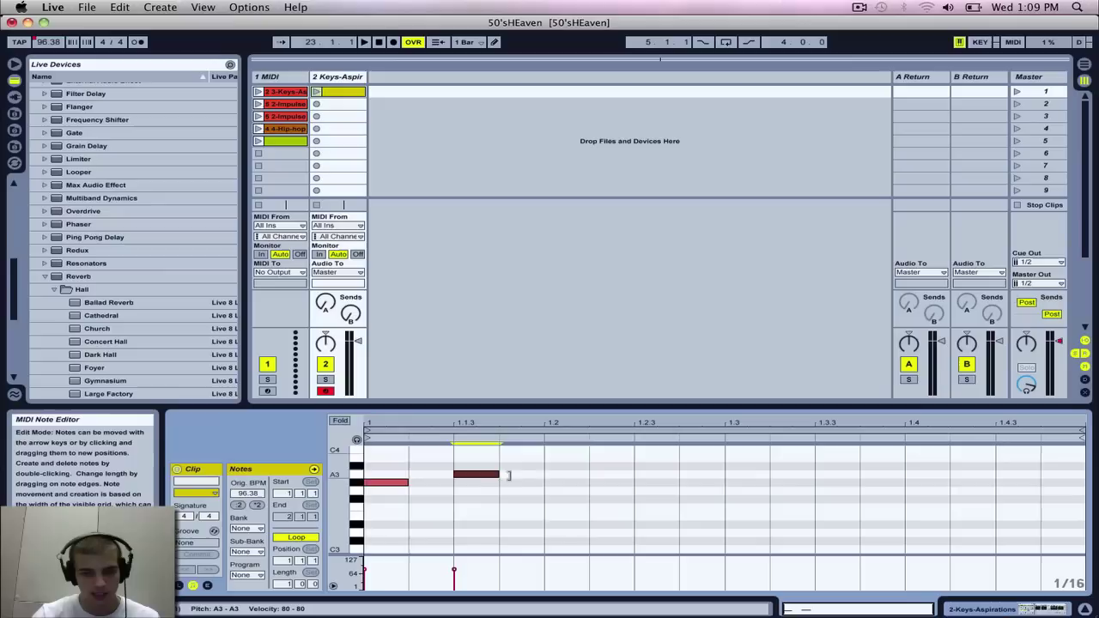
left_click_drag(502, 474, 605, 486)
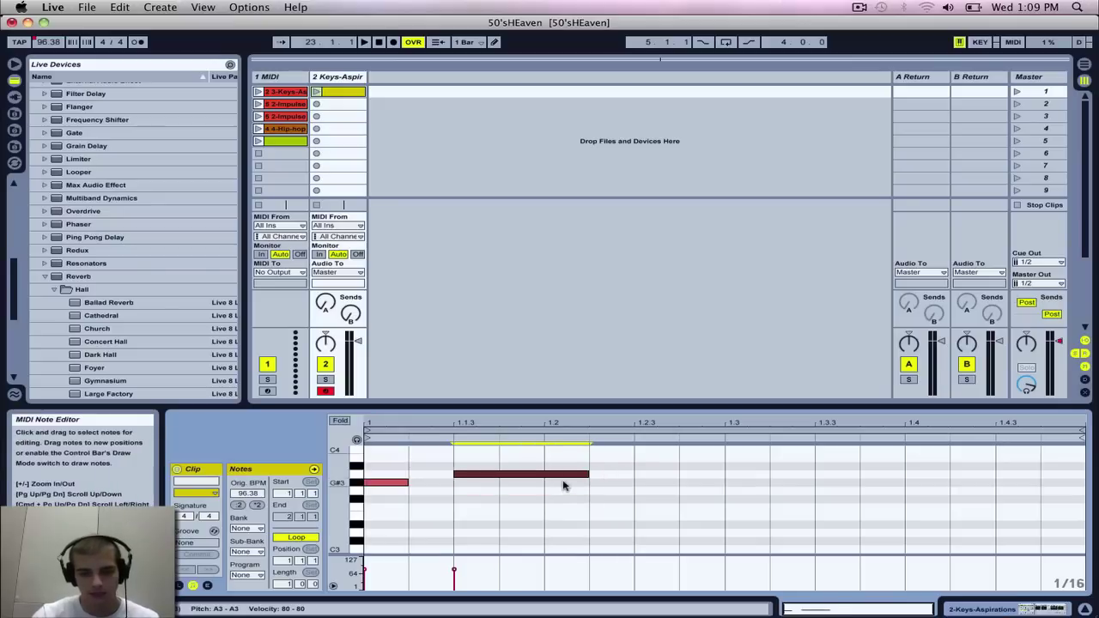
key("Right")
key("Right")
- Select and delete both trial notes, leaving the piano roll empty, and select the clip slot
left_click_drag(738, 533, 364, 464)
key("Delete")
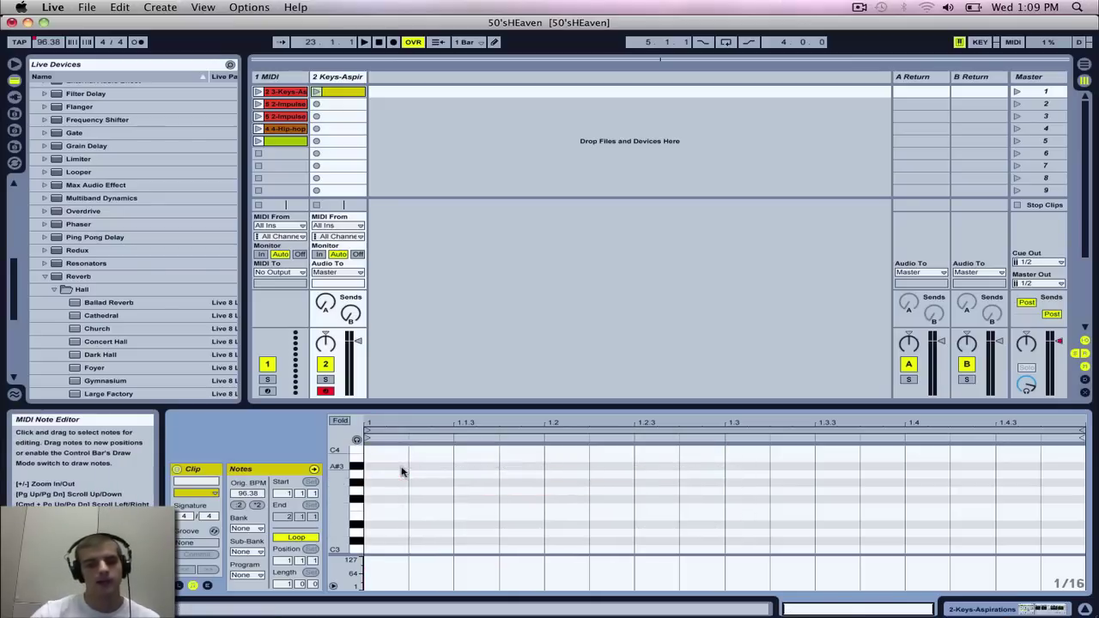
scroll(402, 471, "up", 10)
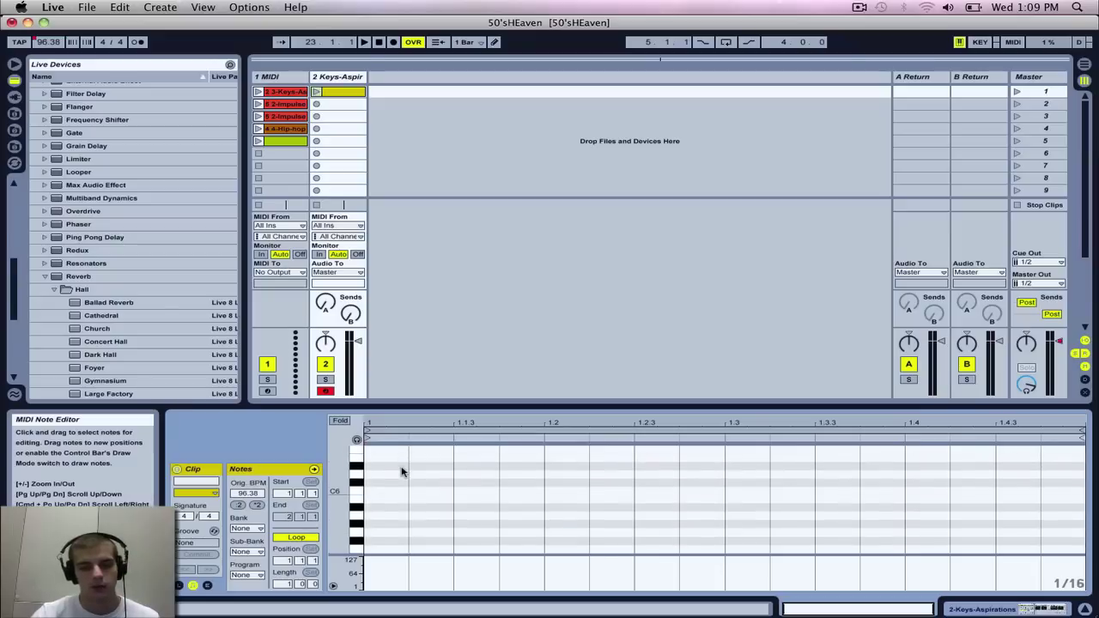
left_click(335, 97)
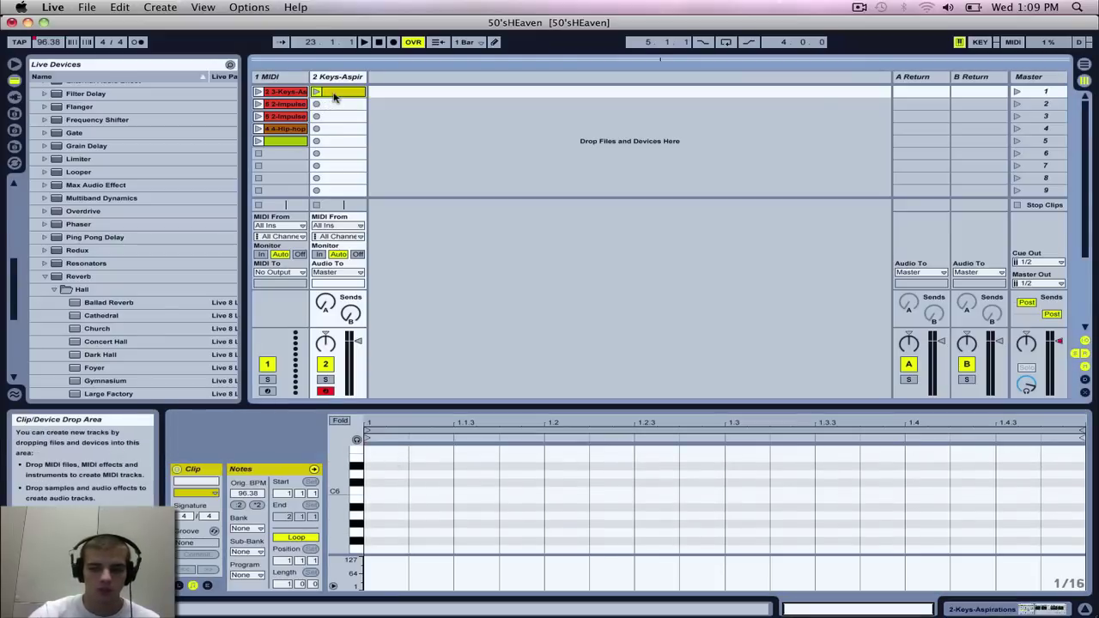
- Delete the empty keys clip and record a trial keys take in track 2's first slot
key("Delete")
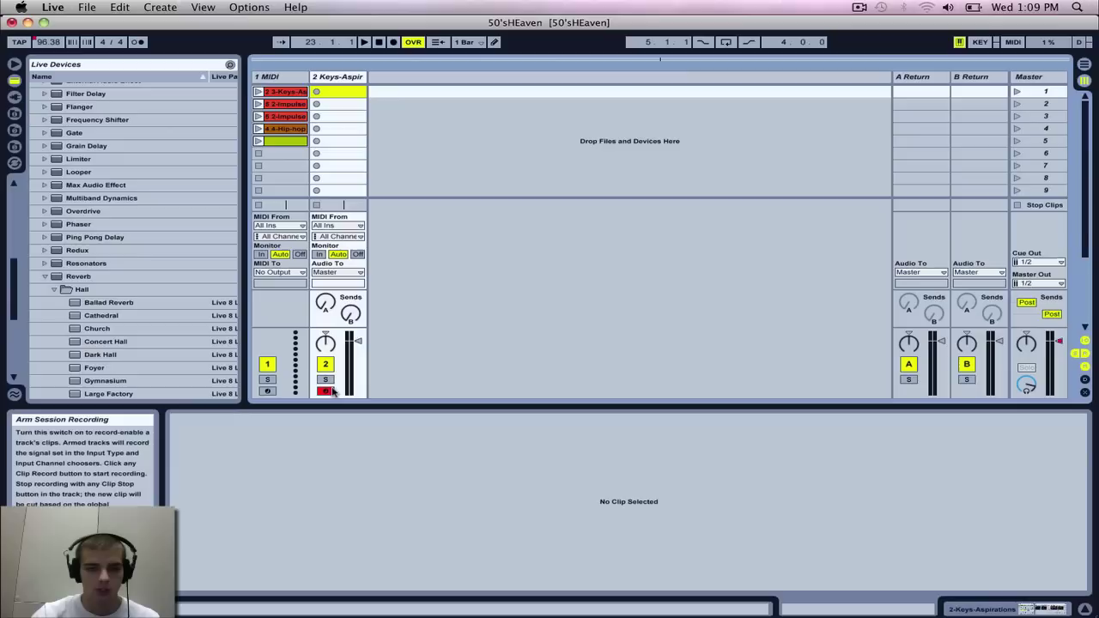
left_click(316, 92)
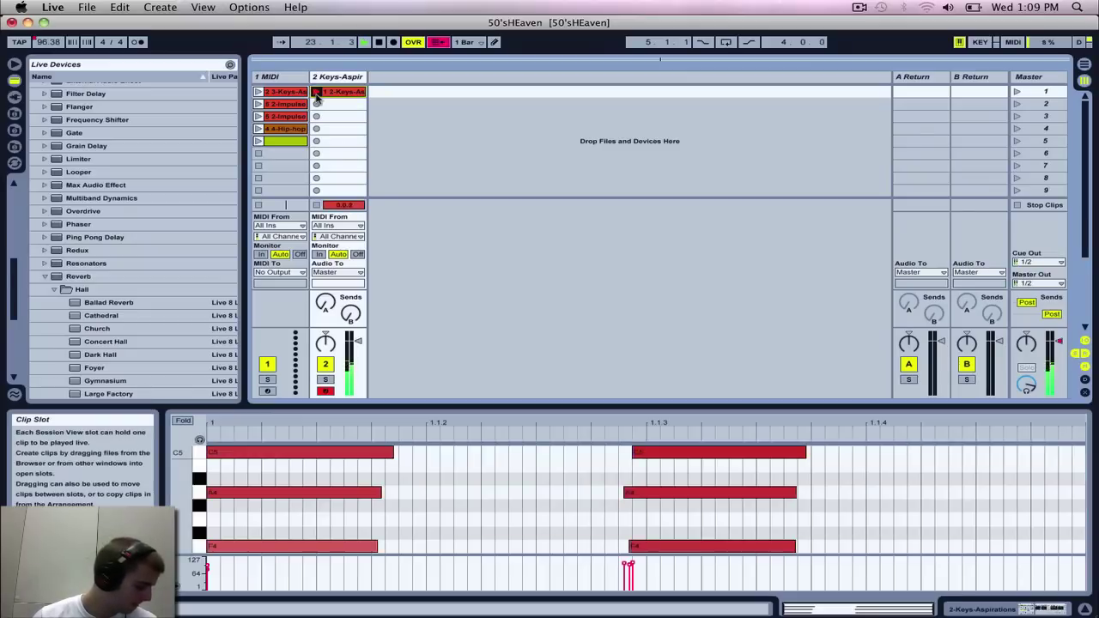
left_click(316, 93)
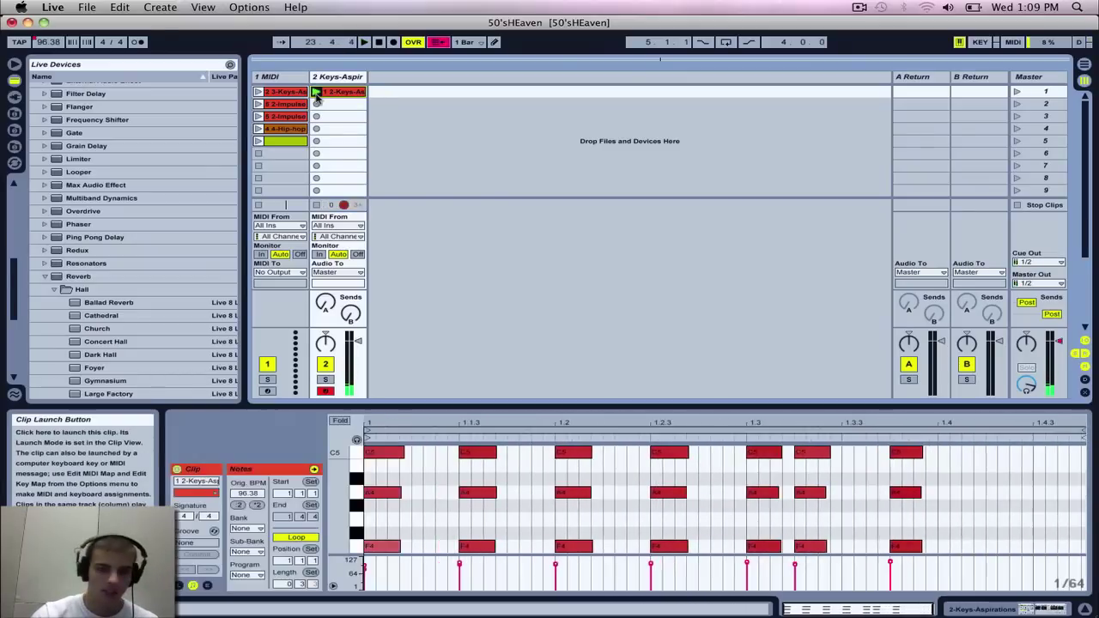
- Delete the trial take and set Edit > Record Quantization to Sixteenth-Note Quantization
key("Delete")
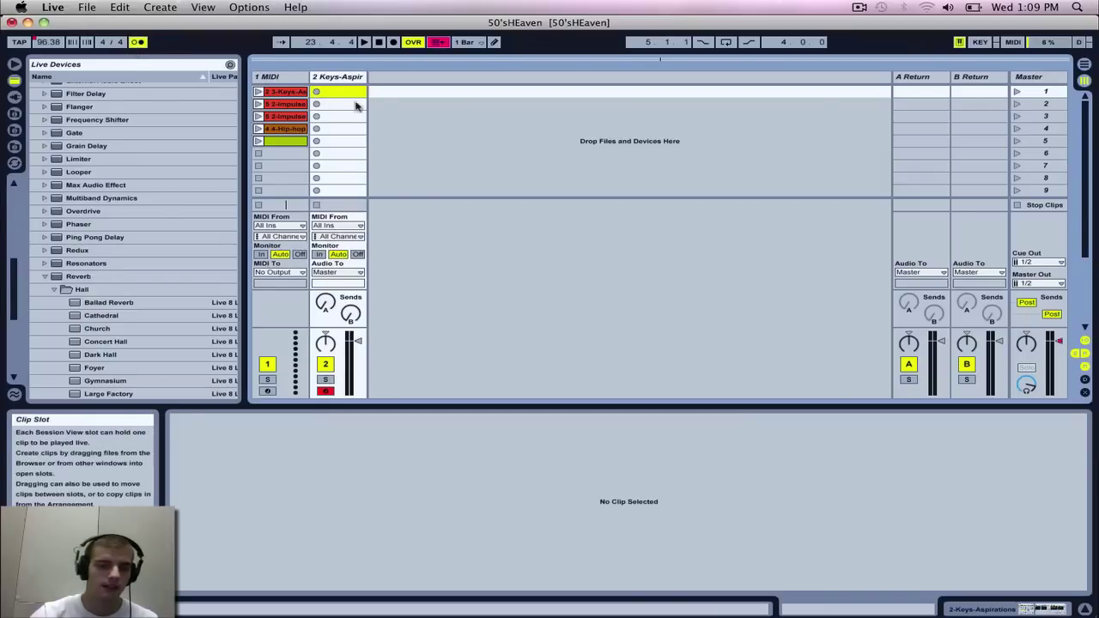
left_click(122, 7)
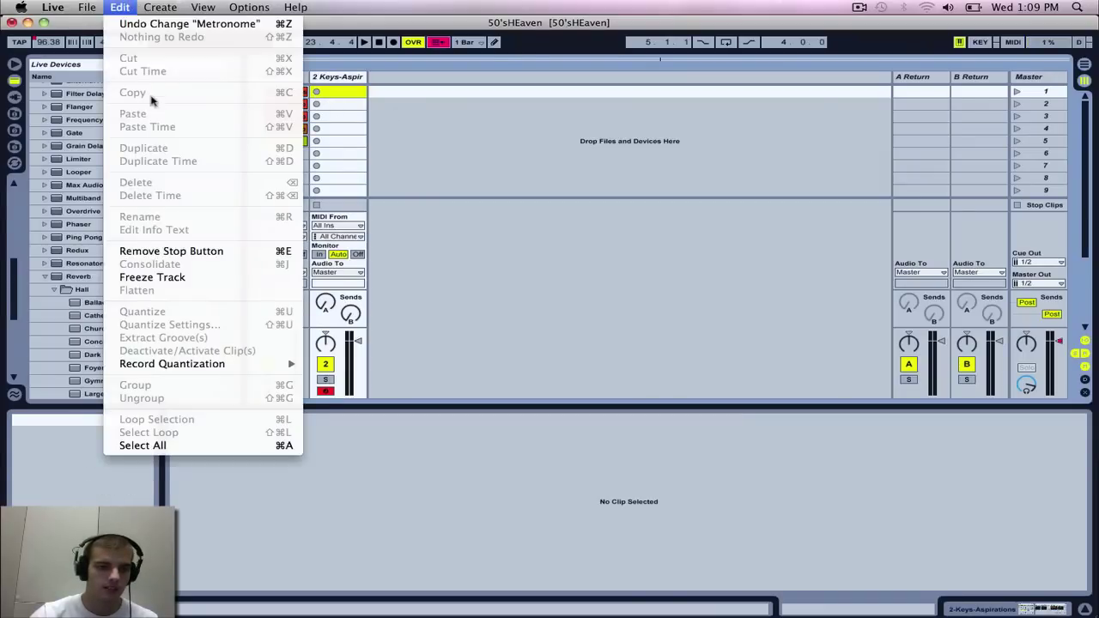
mouse_move(193, 371)
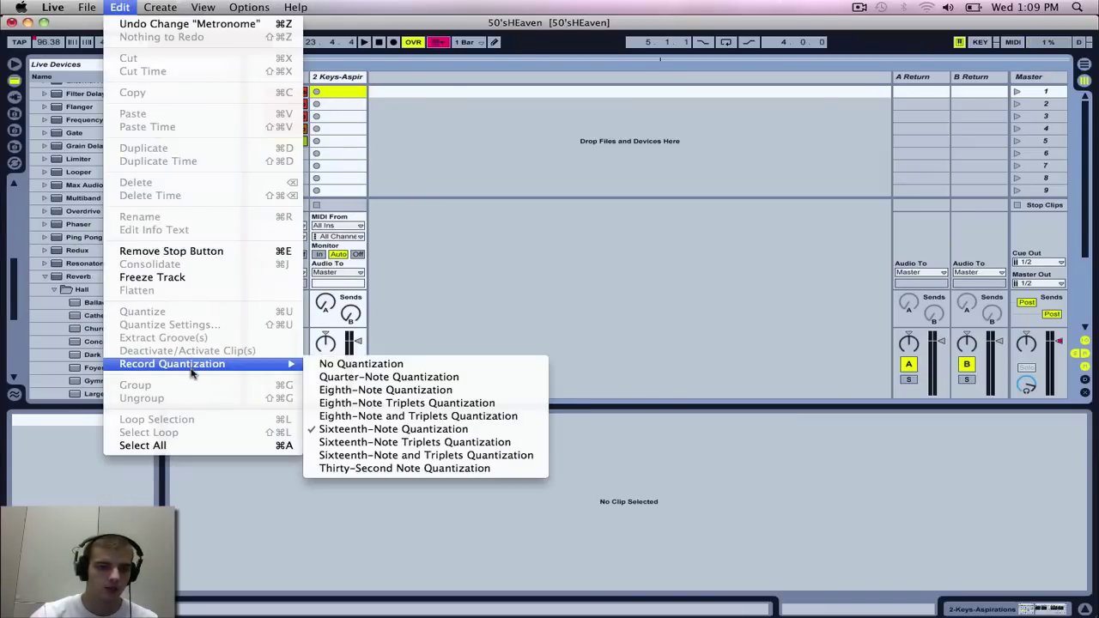
left_click(370, 429)
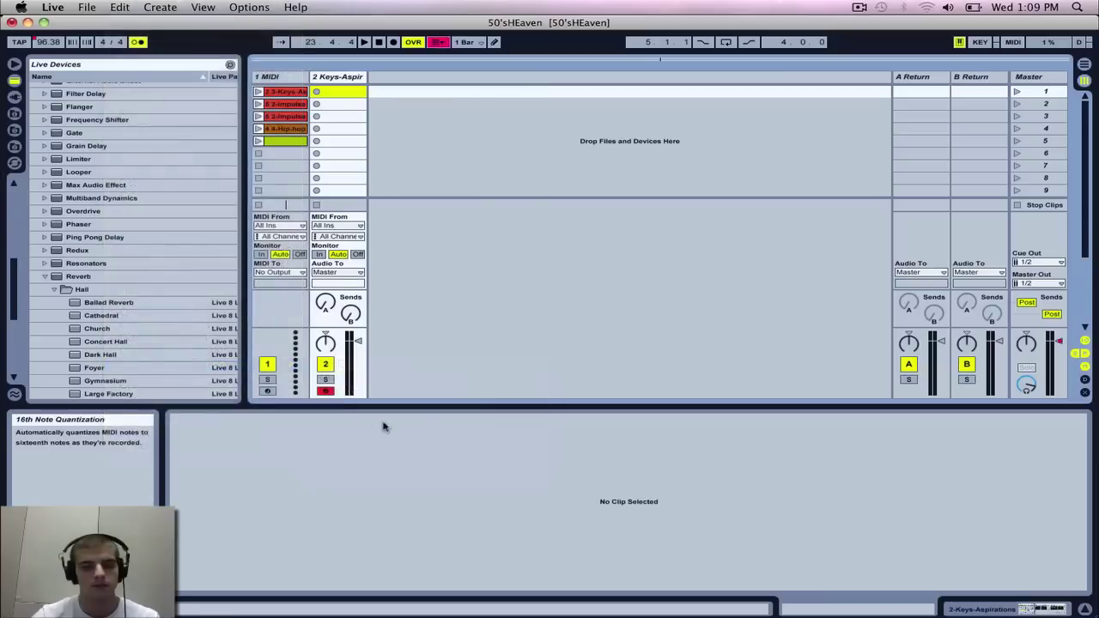
- Record a 4-bar quantized chord take in track 2's first slot and play it back
left_click(317, 92)
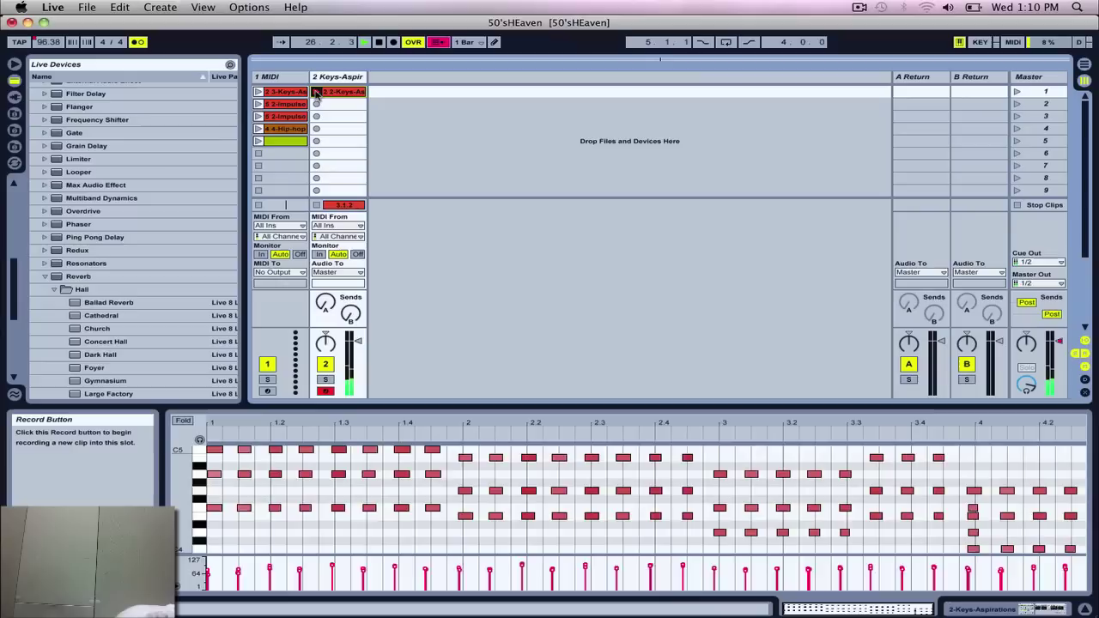
left_click(316, 92)
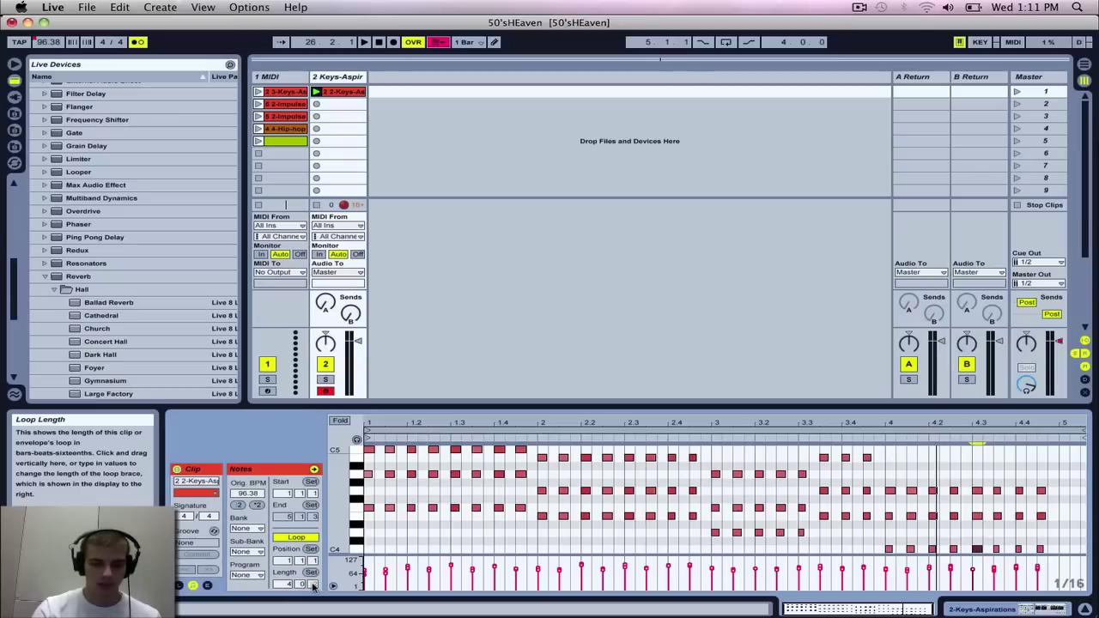
- Set the keys clip loop to Length 4.0.0 ending at bar 5, then launch it
left_click_drag(314, 586, 313, 589)
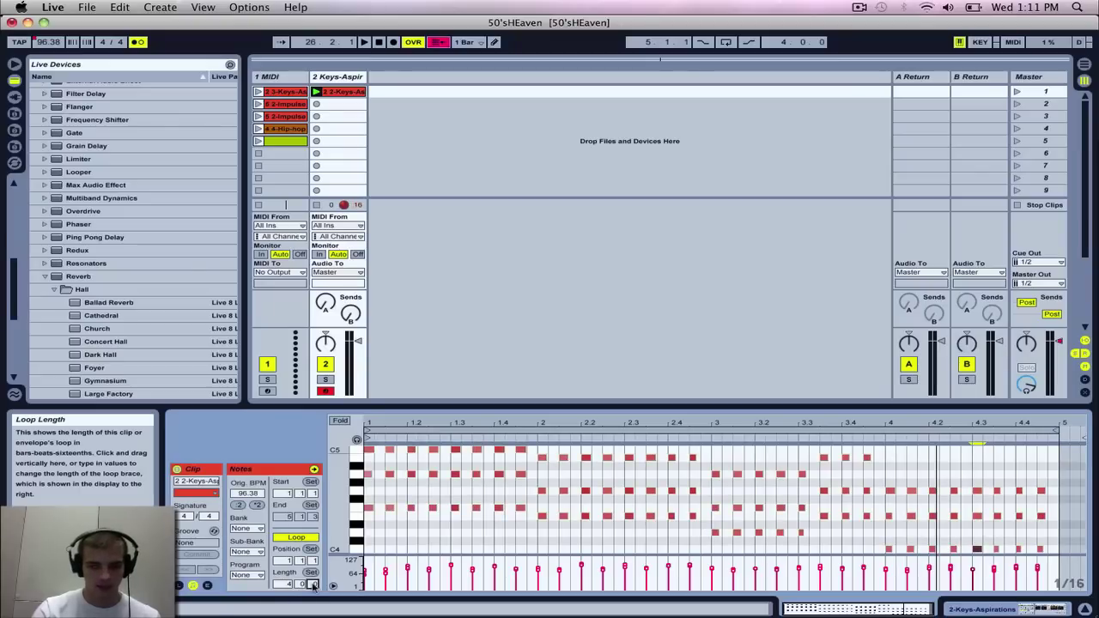
mouse_move(1059, 429)
left_mouse_down()
mouse_move(1014, 429)
mouse_move(1059, 431)
left_mouse_up()
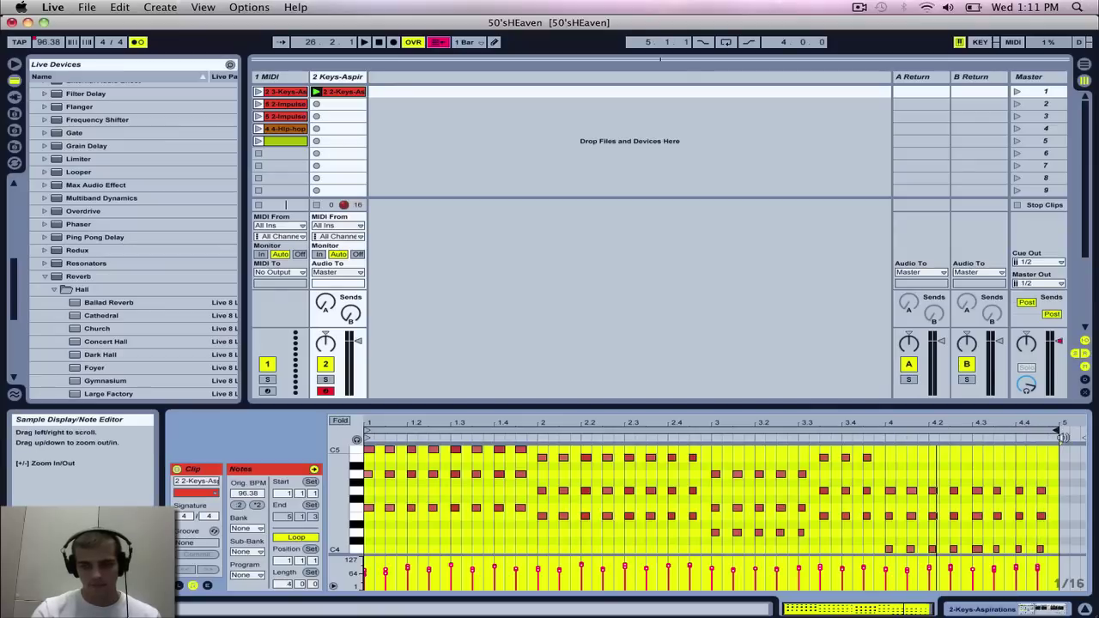
left_click(315, 91)
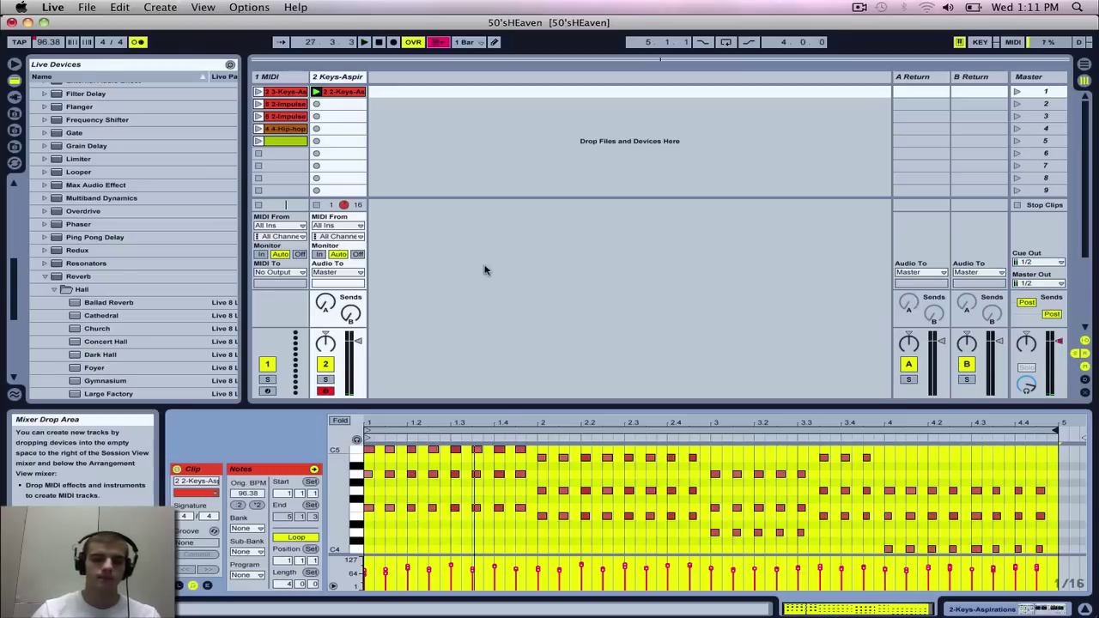
- Place the keys clip at bar 1 of track 2 in Arrangement View and duplicate it with Cmd+D
left_click(438, 154)
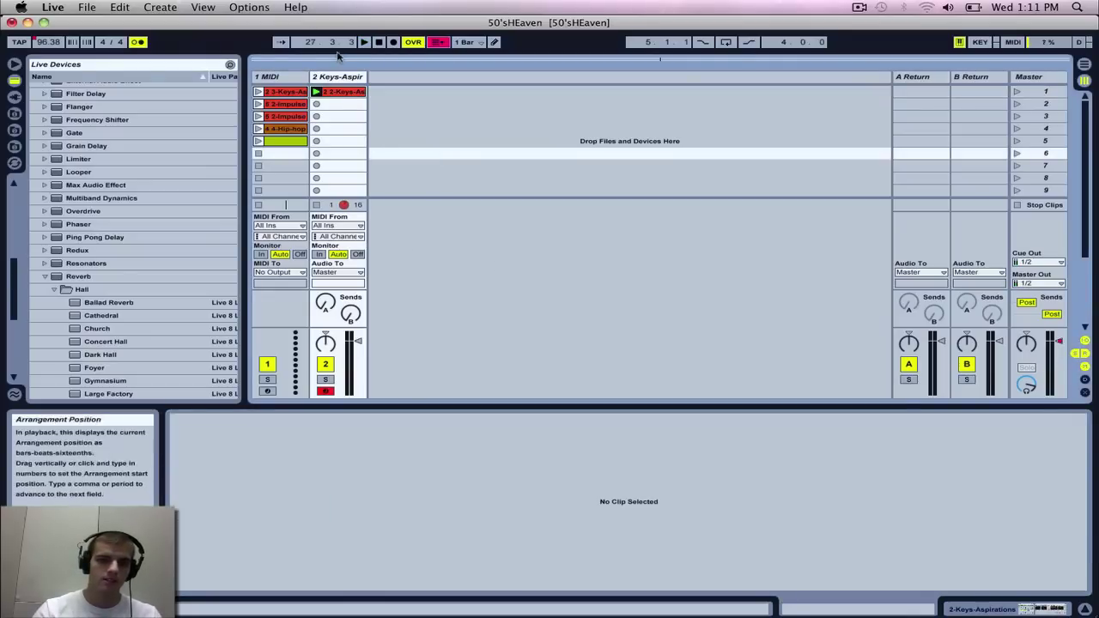
left_click(337, 93)
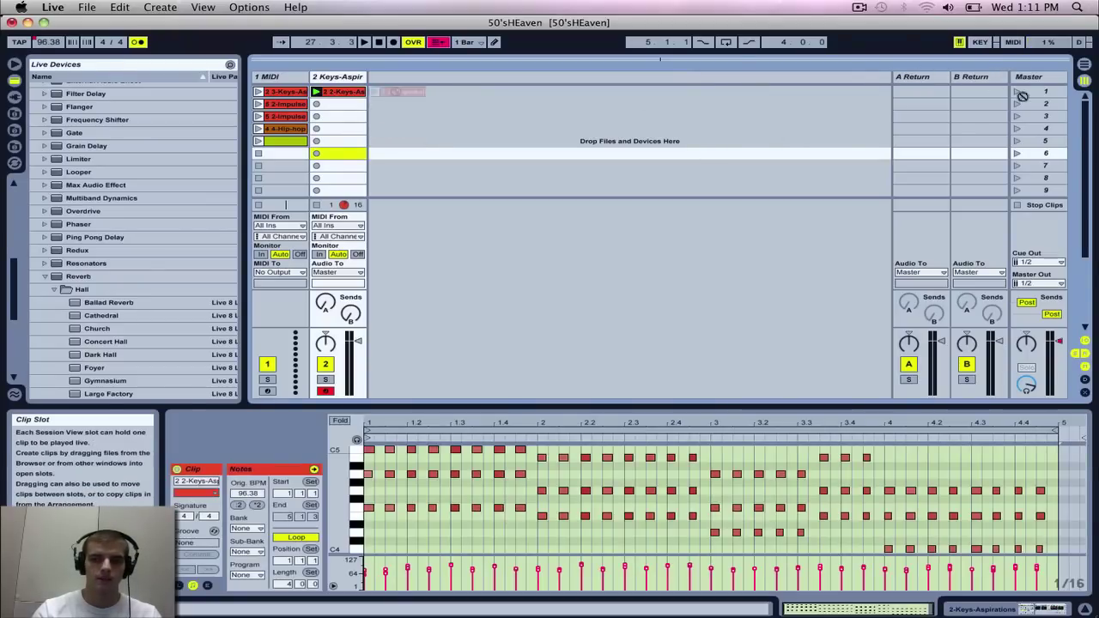
left_click(1084, 65)
mouse_move(1083, 65)
left_mouse_down()
mouse_move(636, 167)
mouse_move(432, 196)
mouse_move(369, 179)
mouse_move(256, 176)
left_mouse_up()
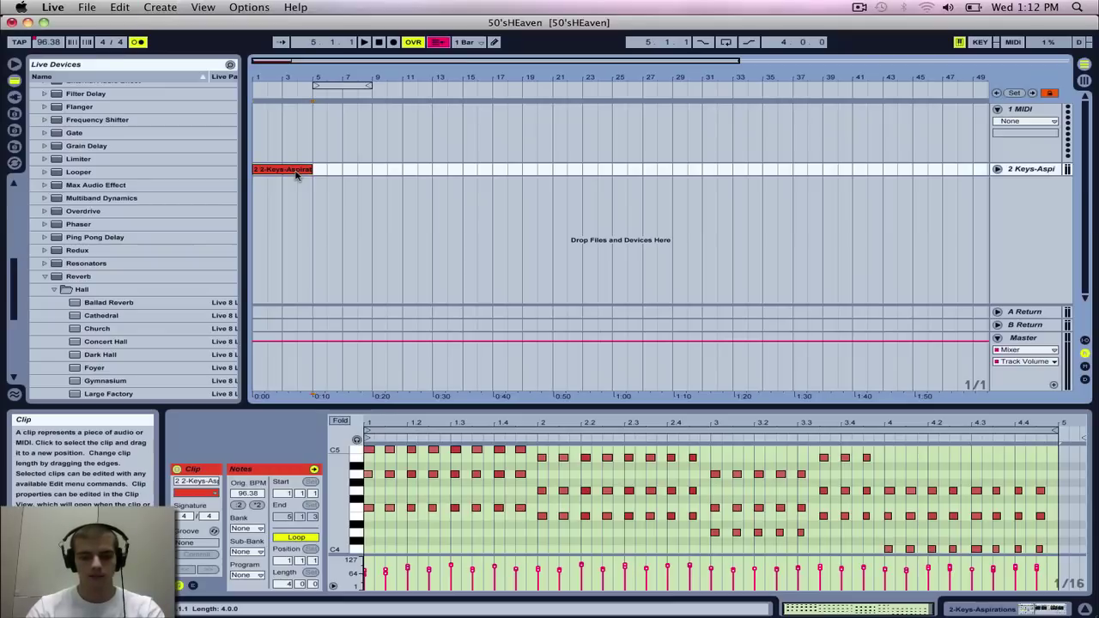
left_click(297, 174)
left_click(297, 175)
key("super+d")
key("super+d")
key("super+d")
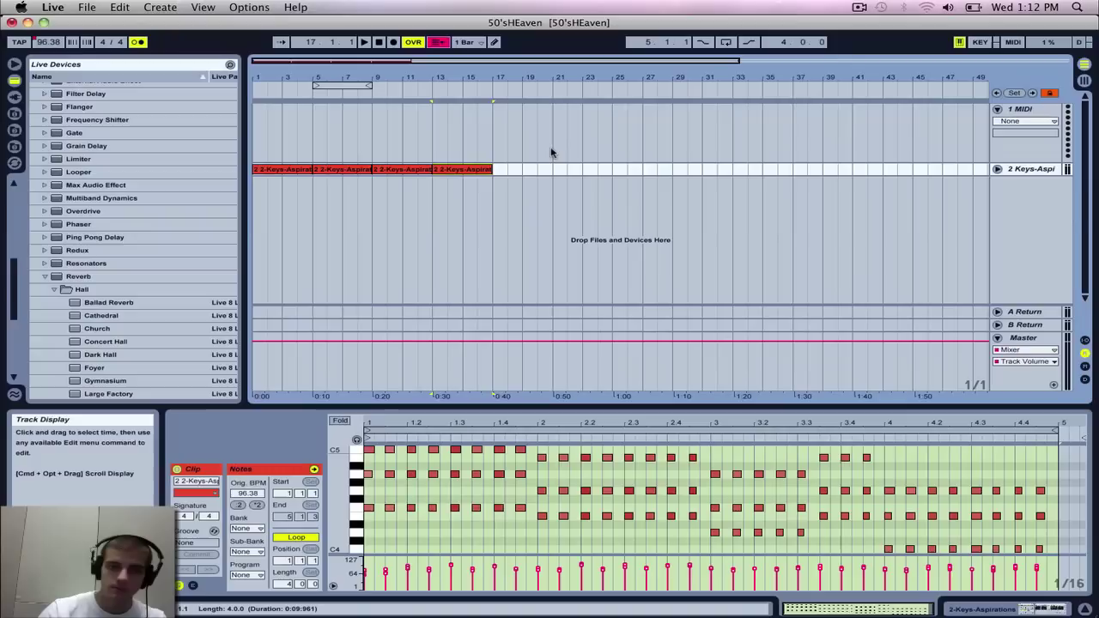
- Stop playback and hand playback back to the arrangement with Back to Arrangement
left_click(379, 45)
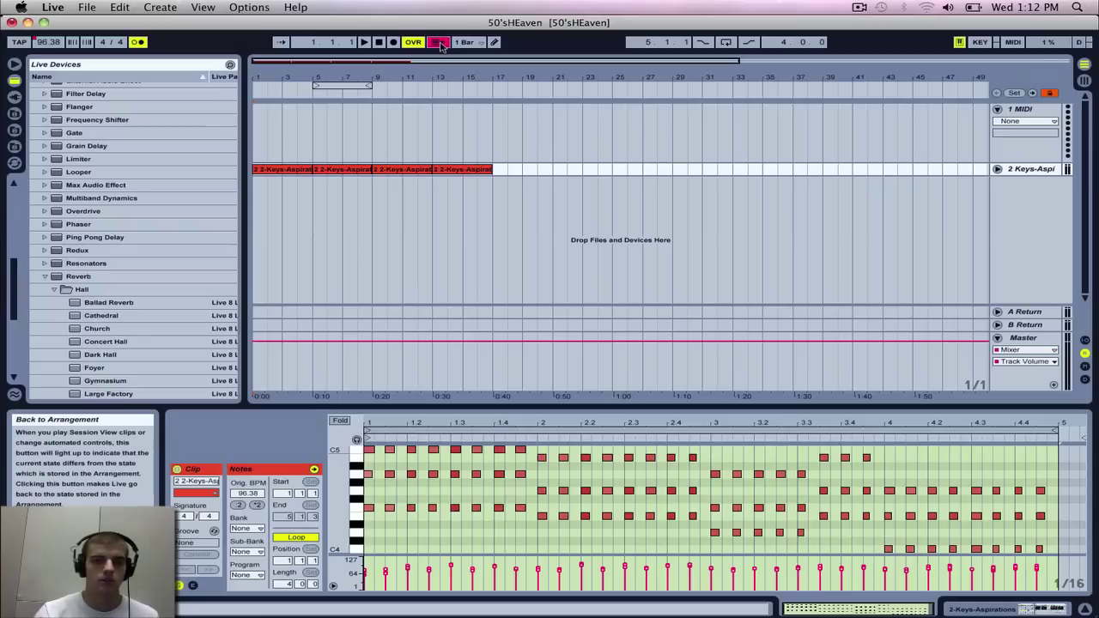
left_click(1084, 65)
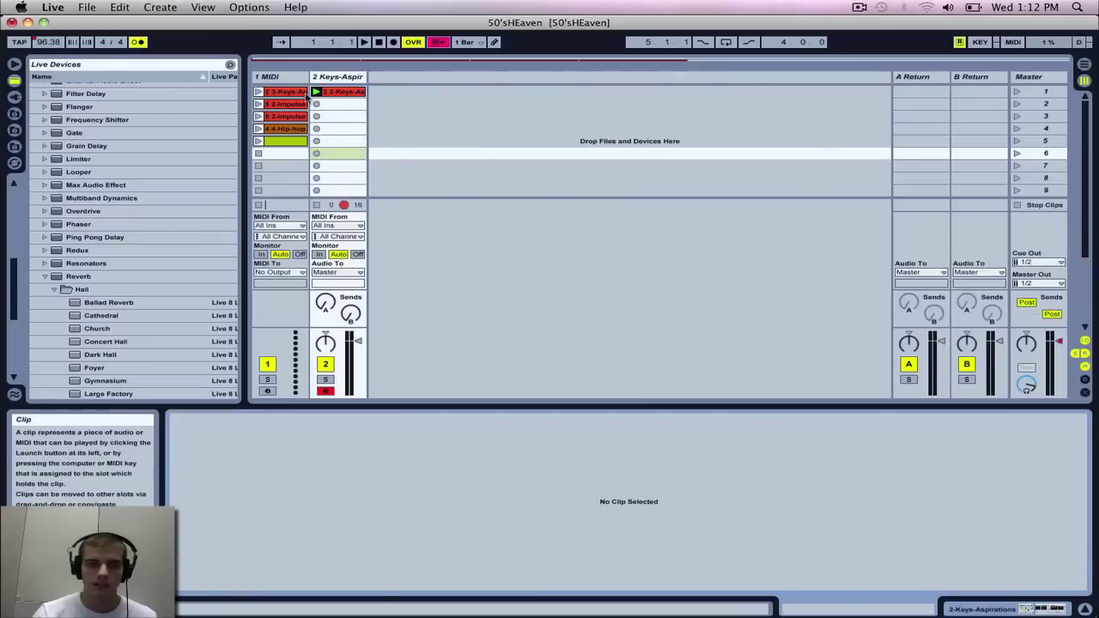
left_click(1084, 65)
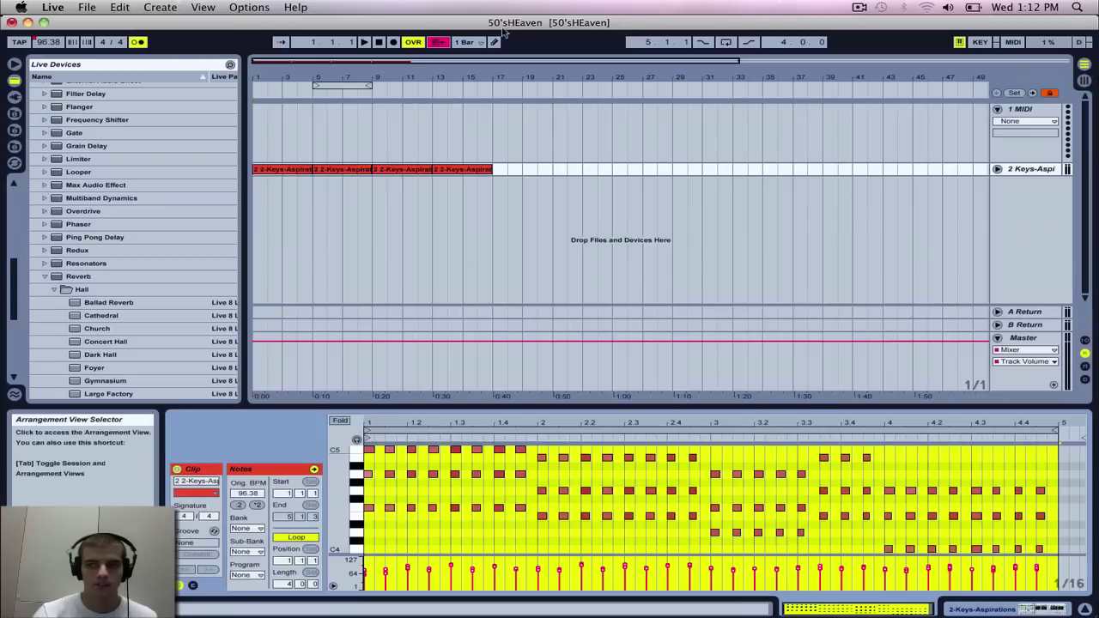
left_click(440, 43)
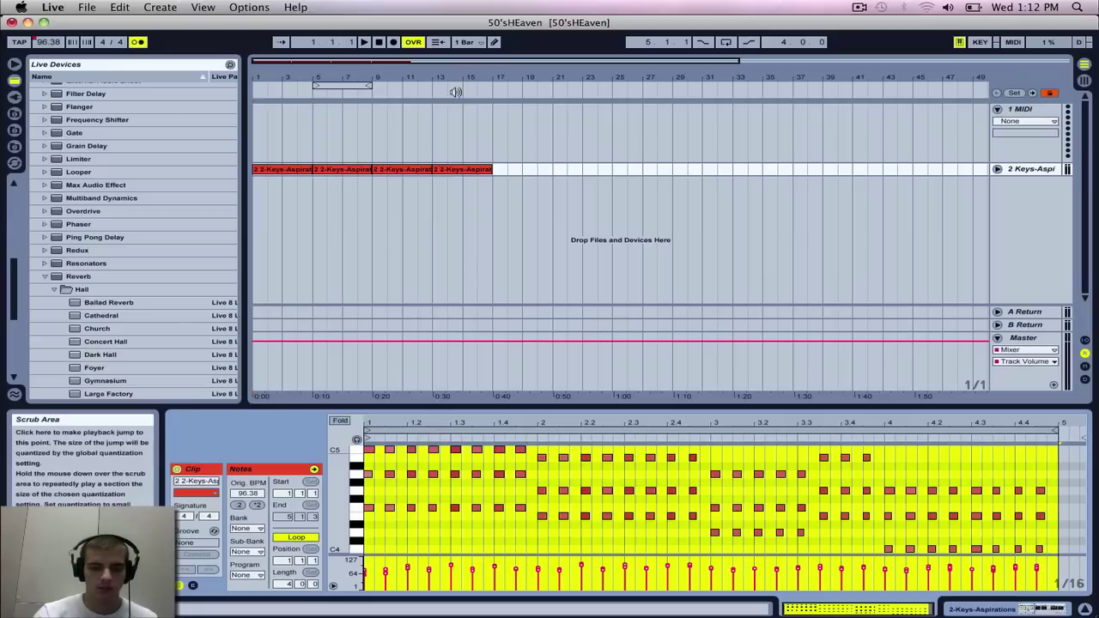
- Play the arrangement from bar 1 to hear the repeated keys, then return to Session View
key("space")
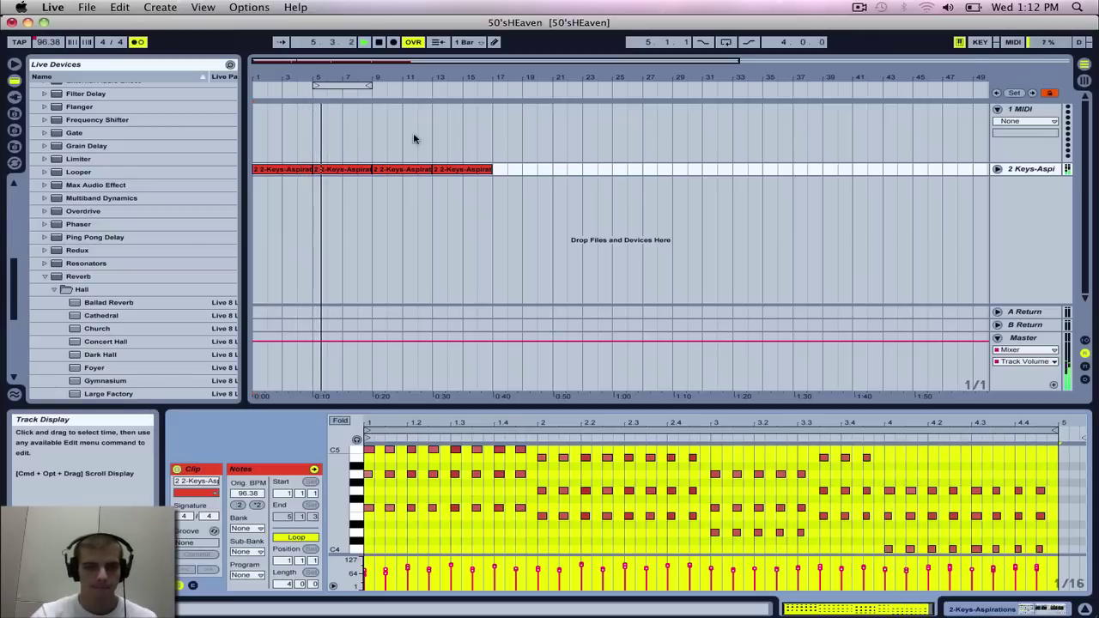
key("space")
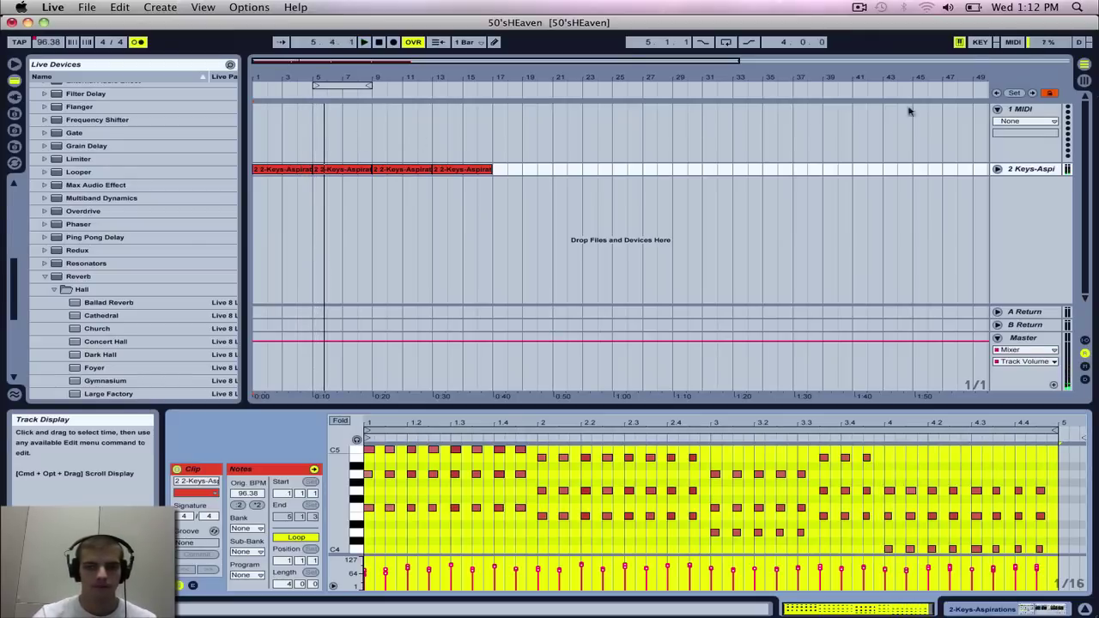
left_click(1084, 79)
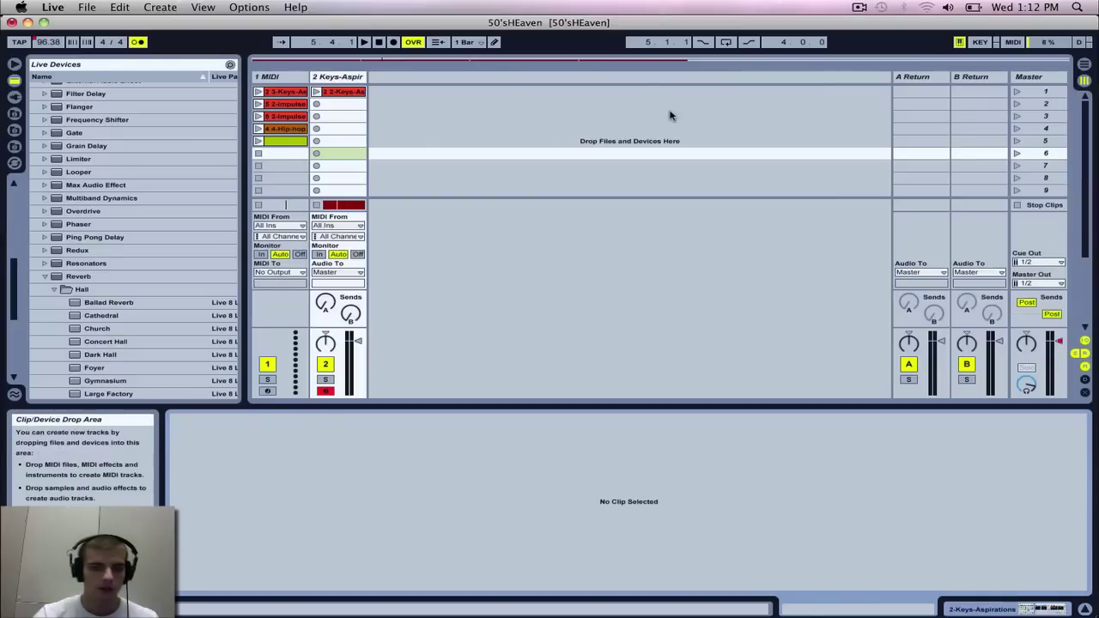
- Drag the DNEL KIT1 Drum Rack preset into the empty session area to create track 3
scroll(52, 129, "up", 10)
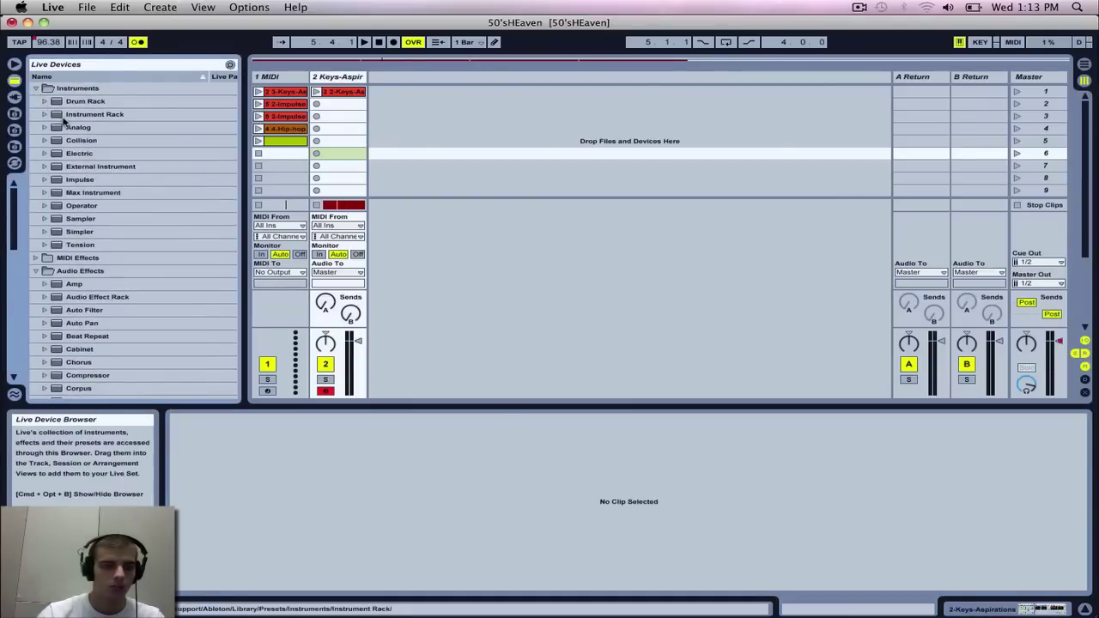
left_click(45, 180)
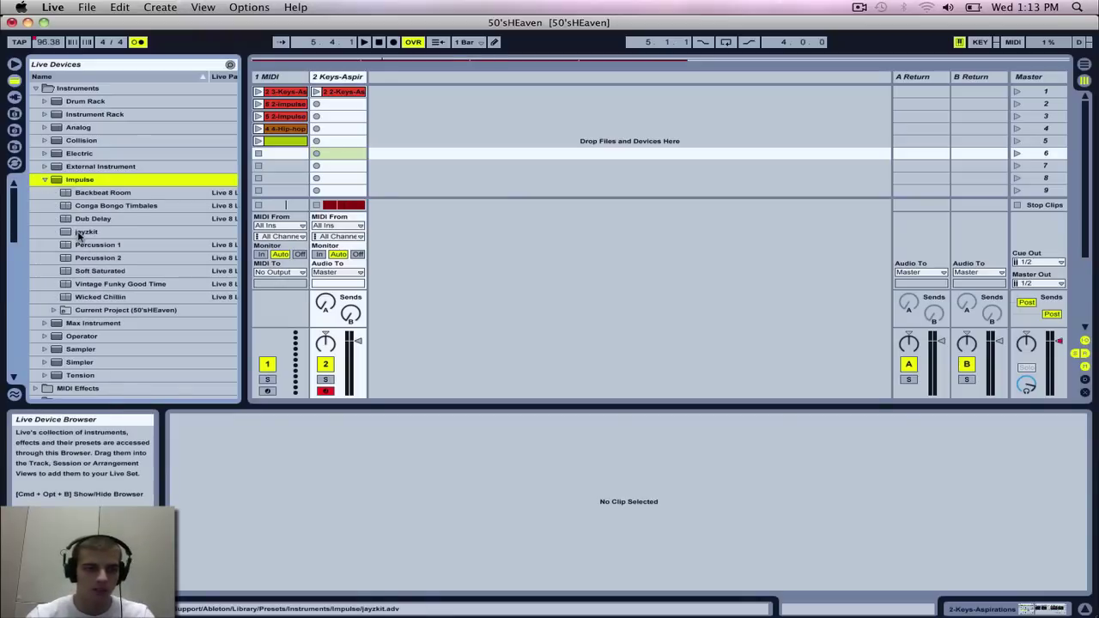
left_click(44, 182)
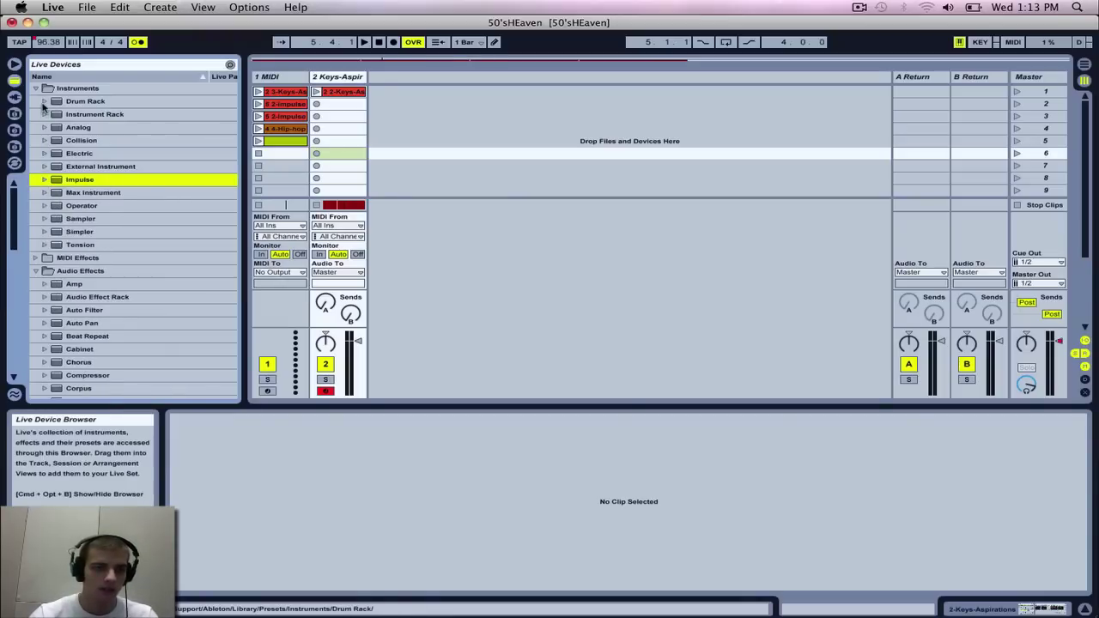
left_click(44, 101)
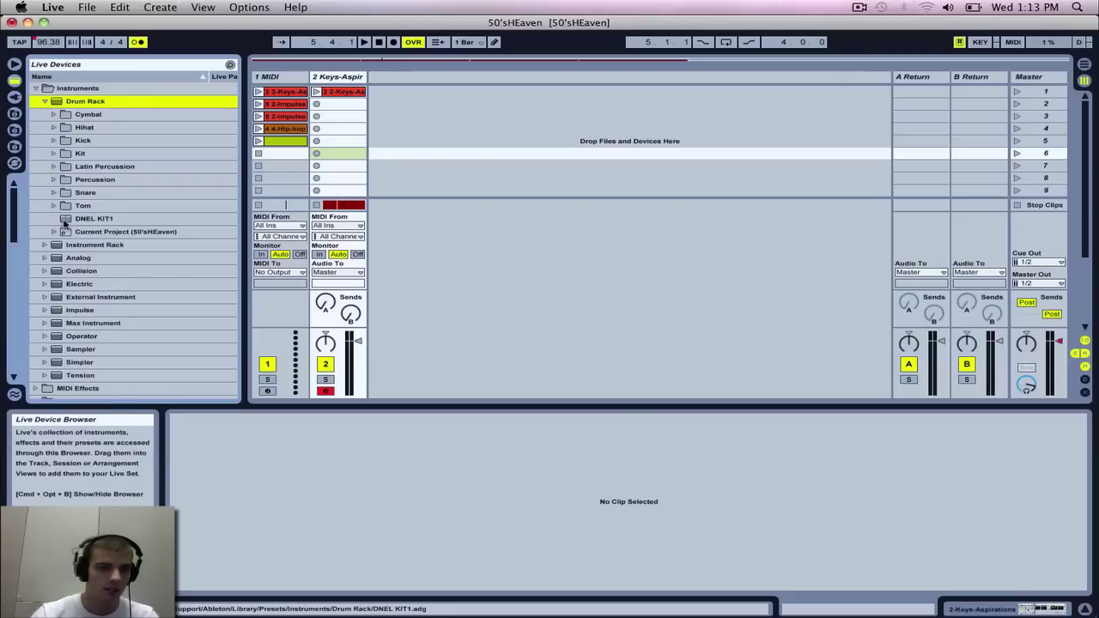
left_click_drag(64, 221, 367, 164)
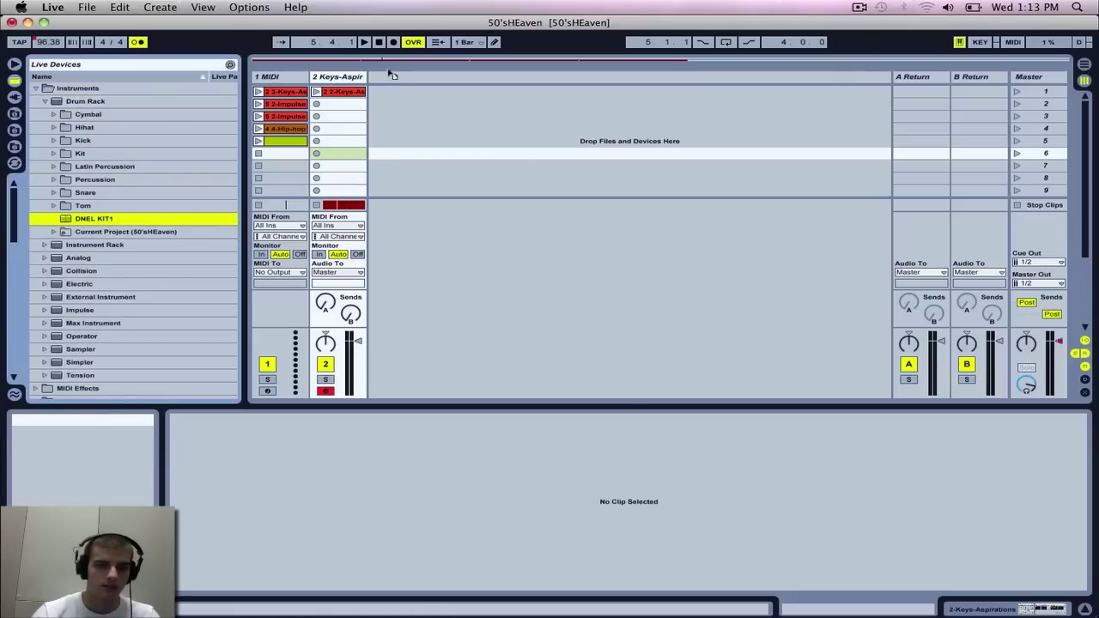
left_click_drag(389, 81, 389, 81)
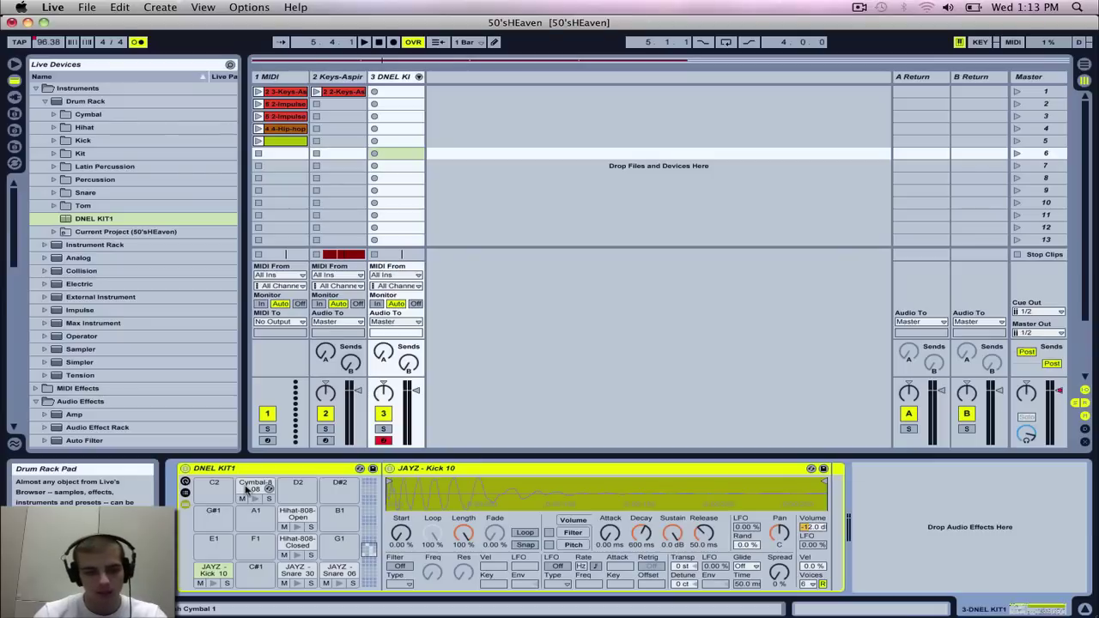
- Browse the Kit presets, then load the plain empty Drum Rack onto track 3
left_click(54, 153)
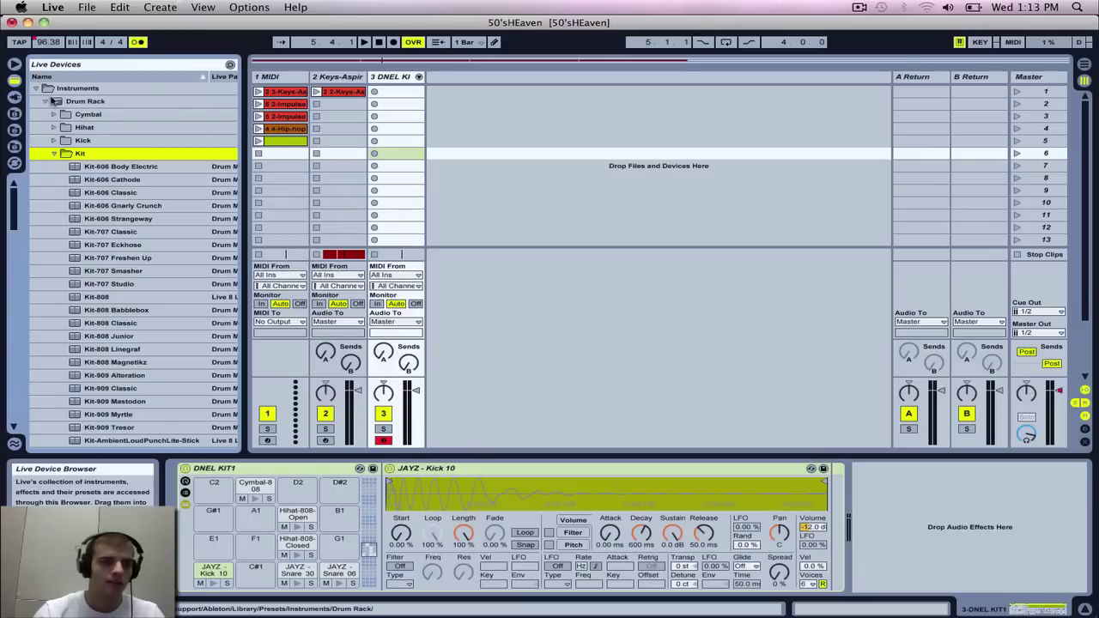
scroll(107, 241, "down", 5)
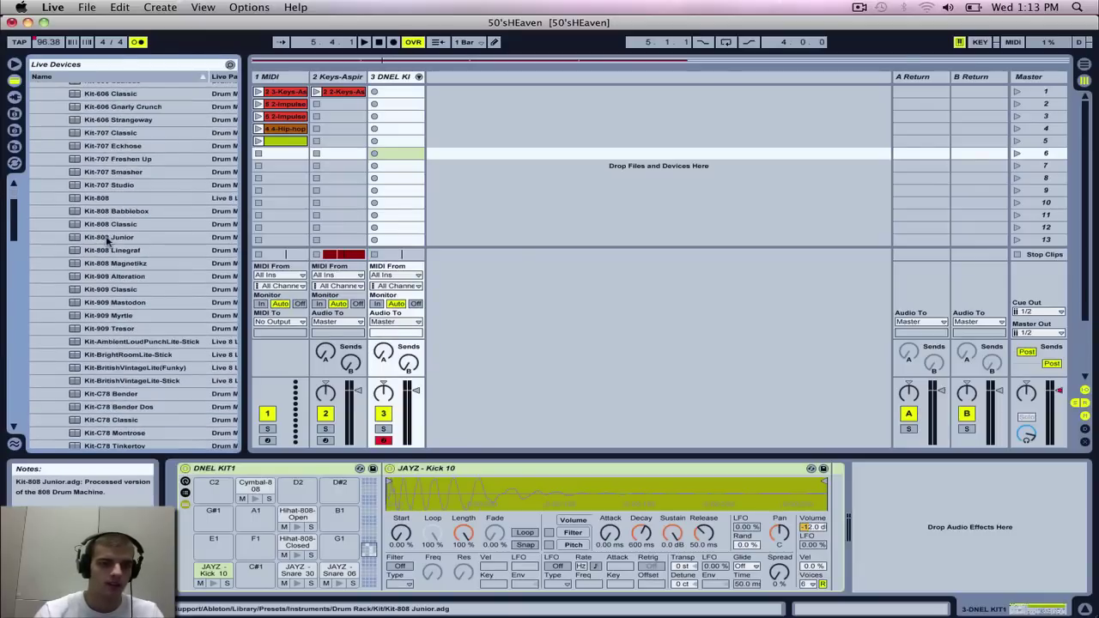
scroll(108, 241, "down", 10)
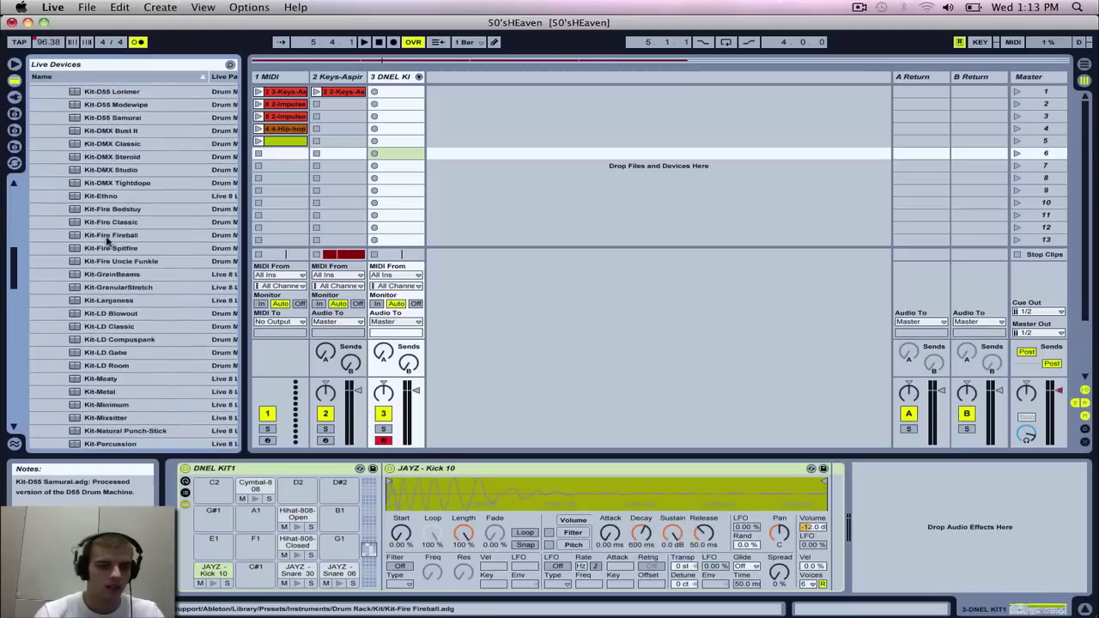
scroll(108, 241, "up", 15)
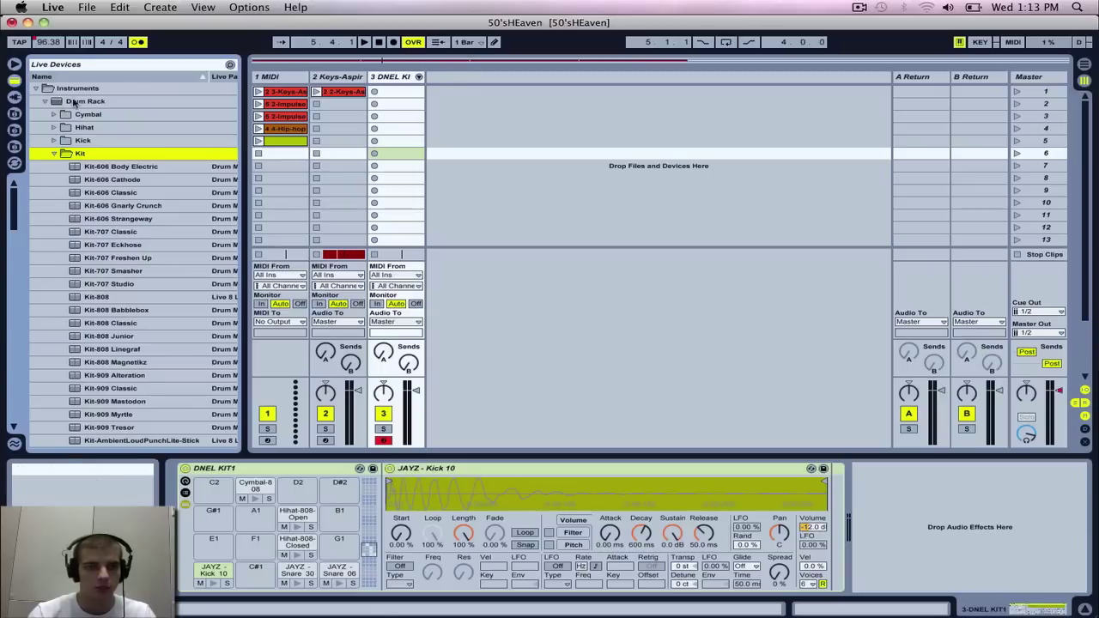
left_click(54, 103)
double_click(54, 103)
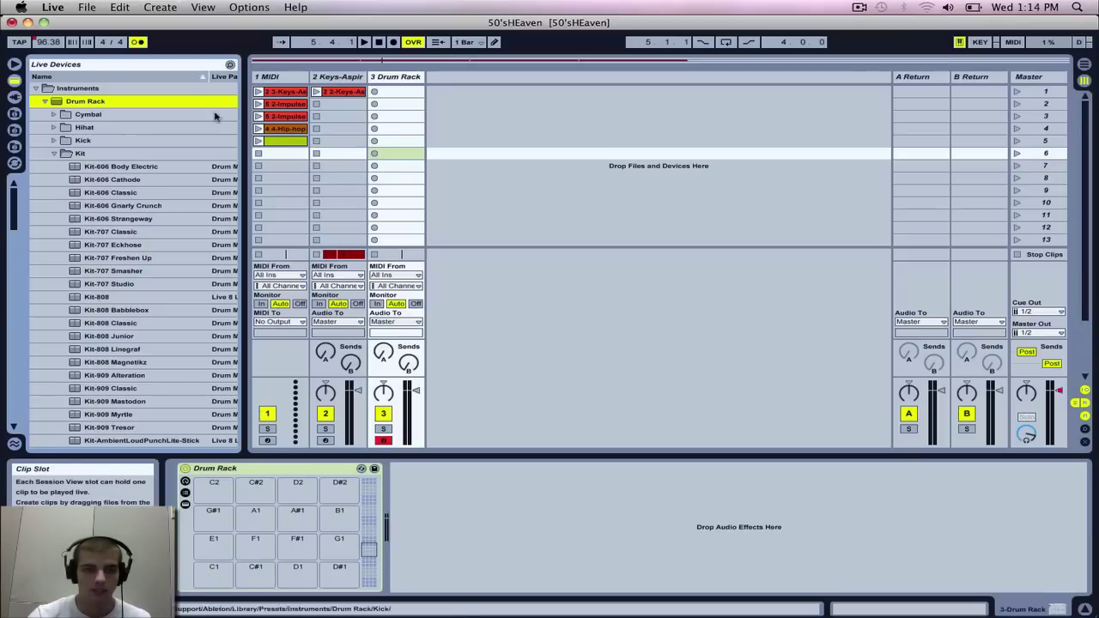
- Drag the DNEL KIT1 preset back onto track 3, restoring its 808 and JAYZ pads
left_click(58, 152)
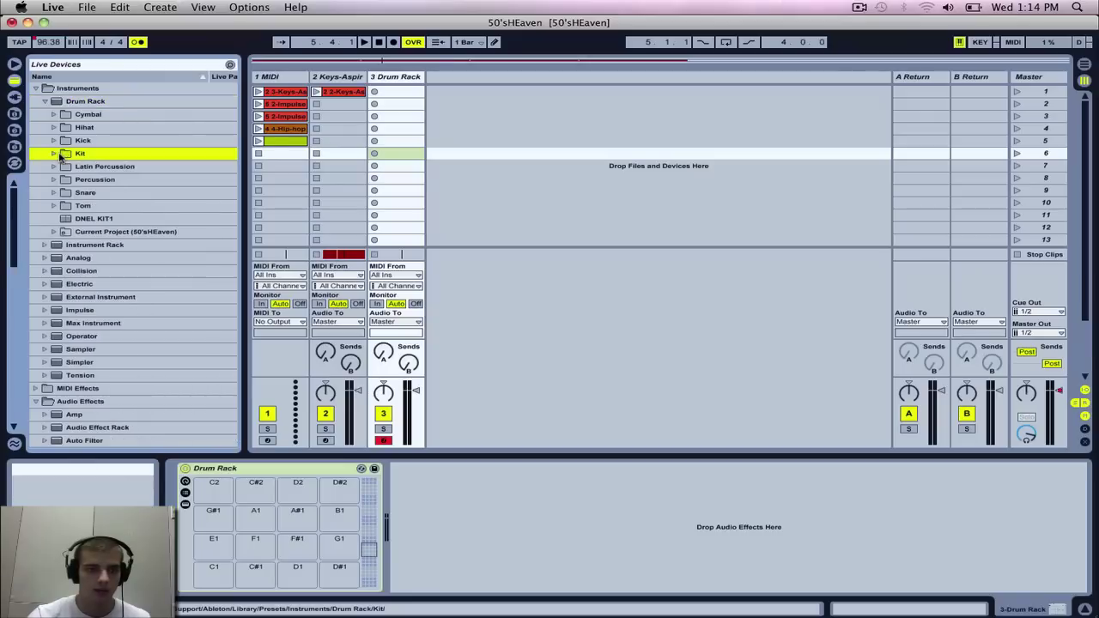
left_click(90, 218)
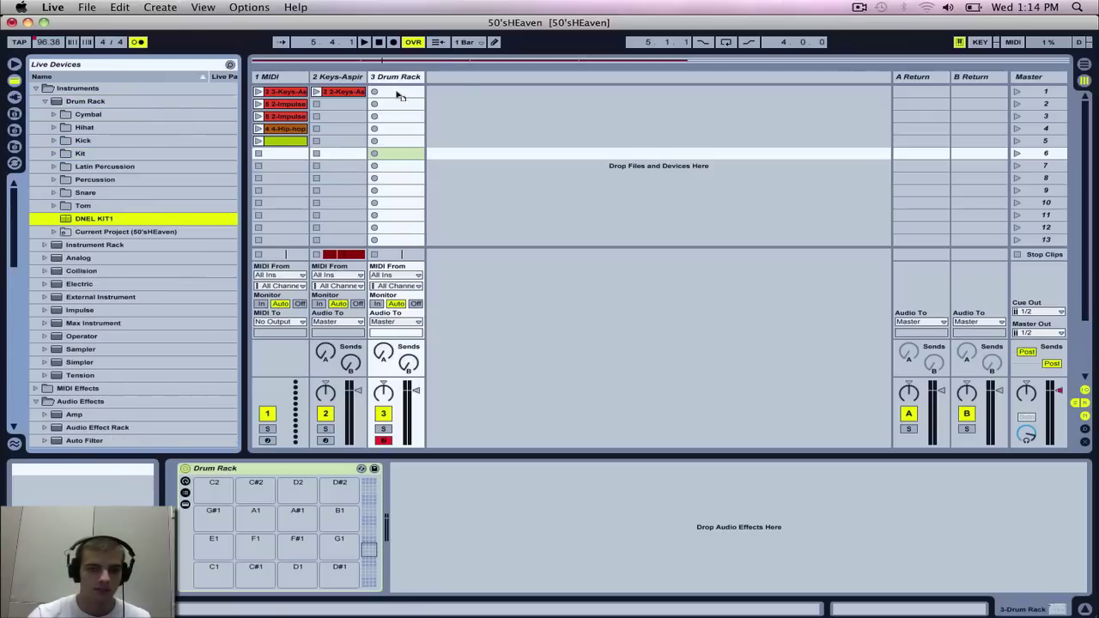
left_click_drag(398, 78, 395, 78)
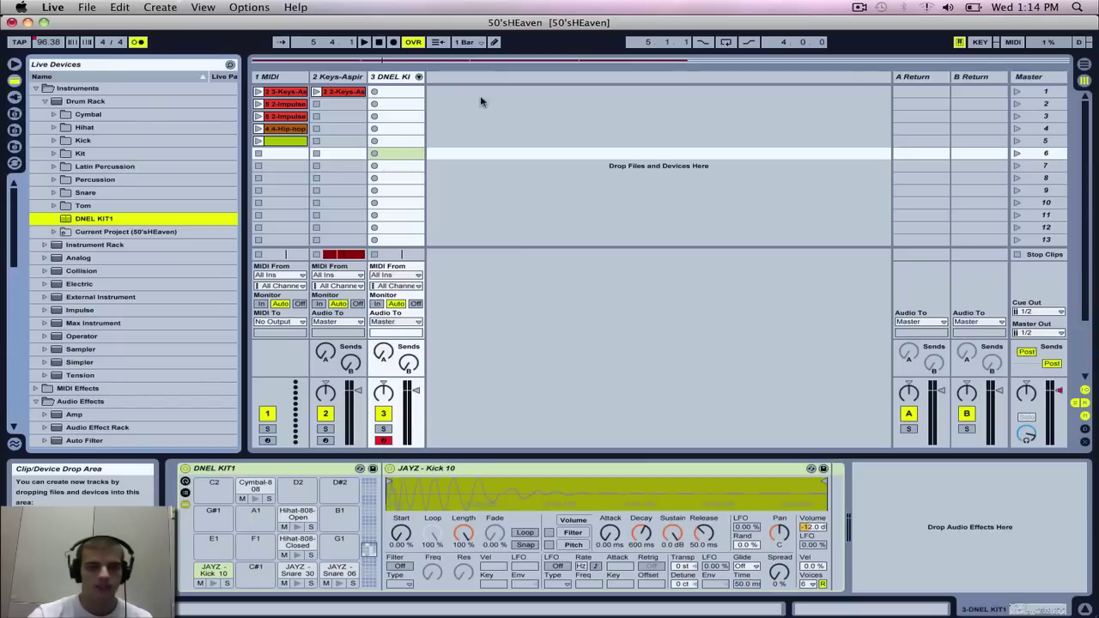
- Record closed 808 hi-hat hits into track 3's first clip slot
left_click(382, 47)
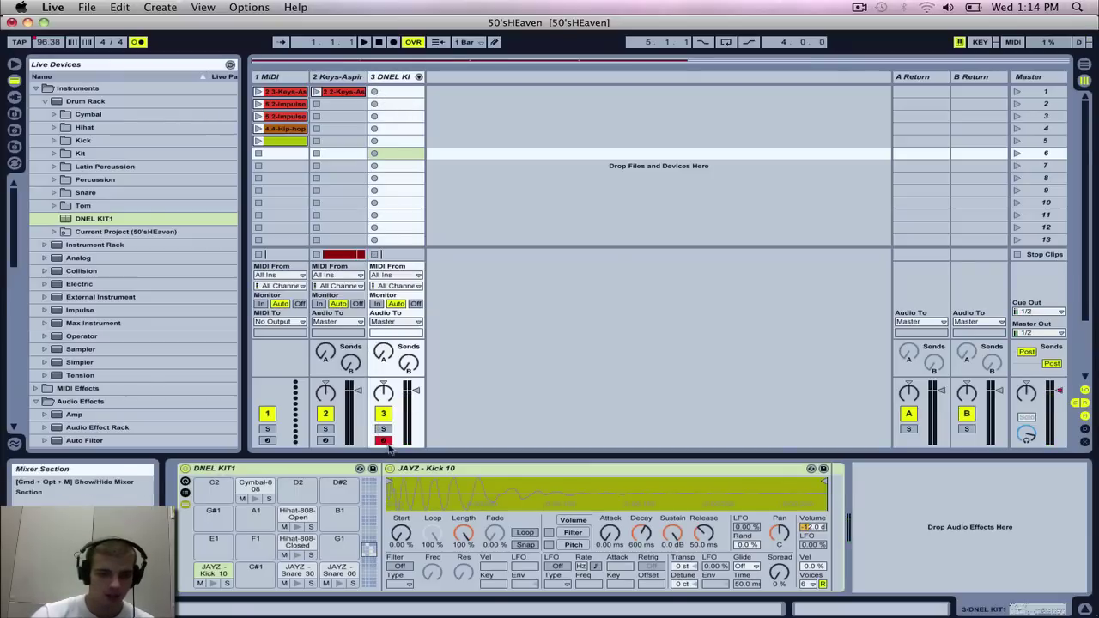
left_click(375, 92)
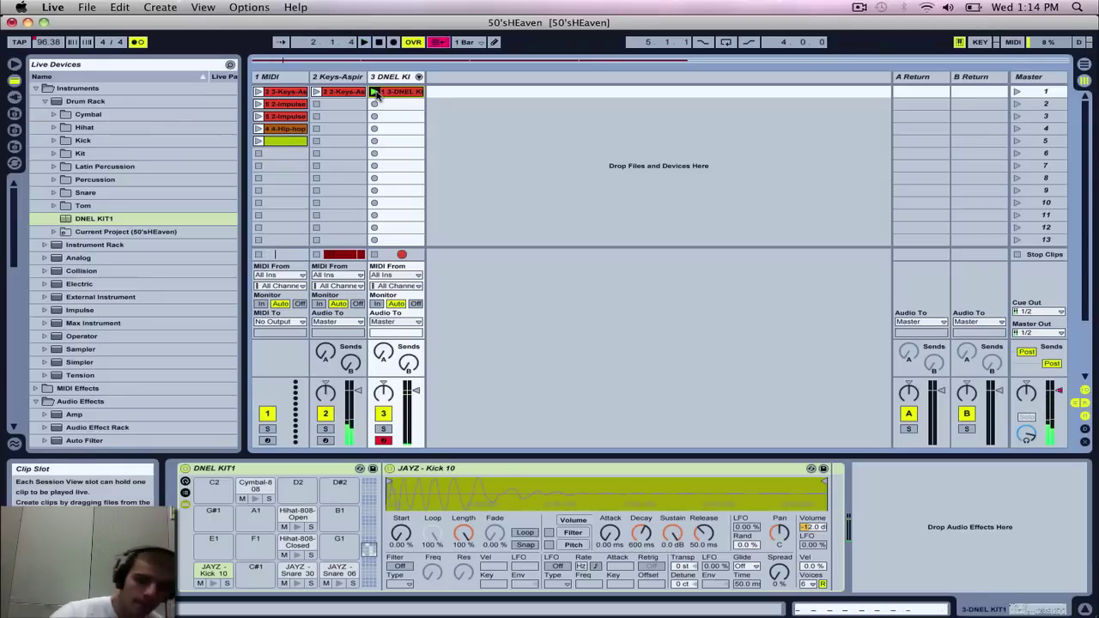
left_click(374, 92)
left_click(394, 95)
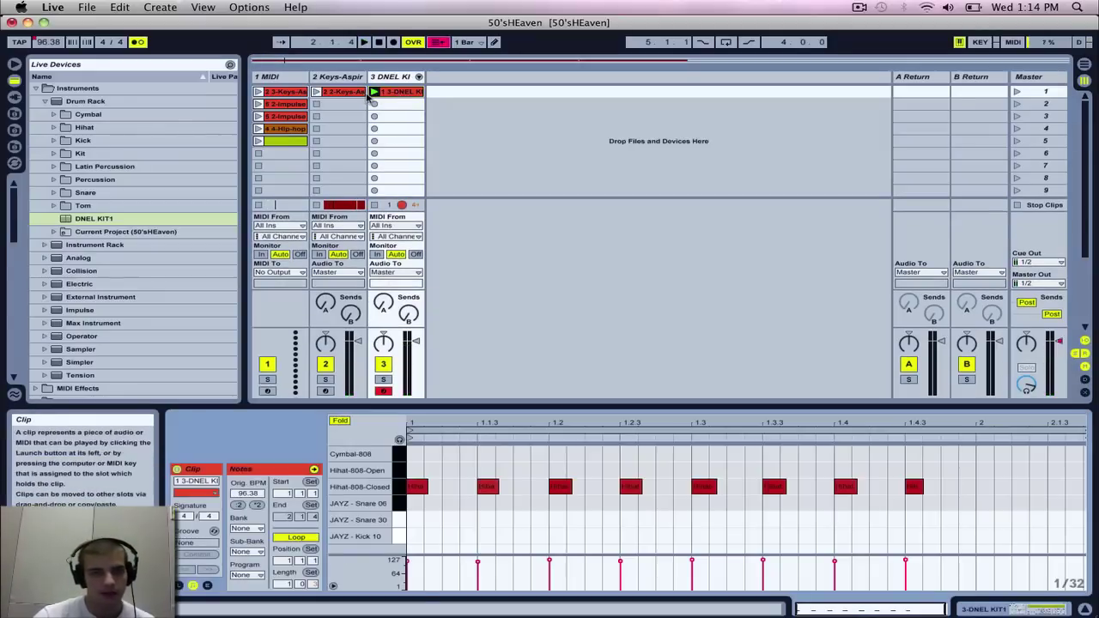
left_click(374, 93)
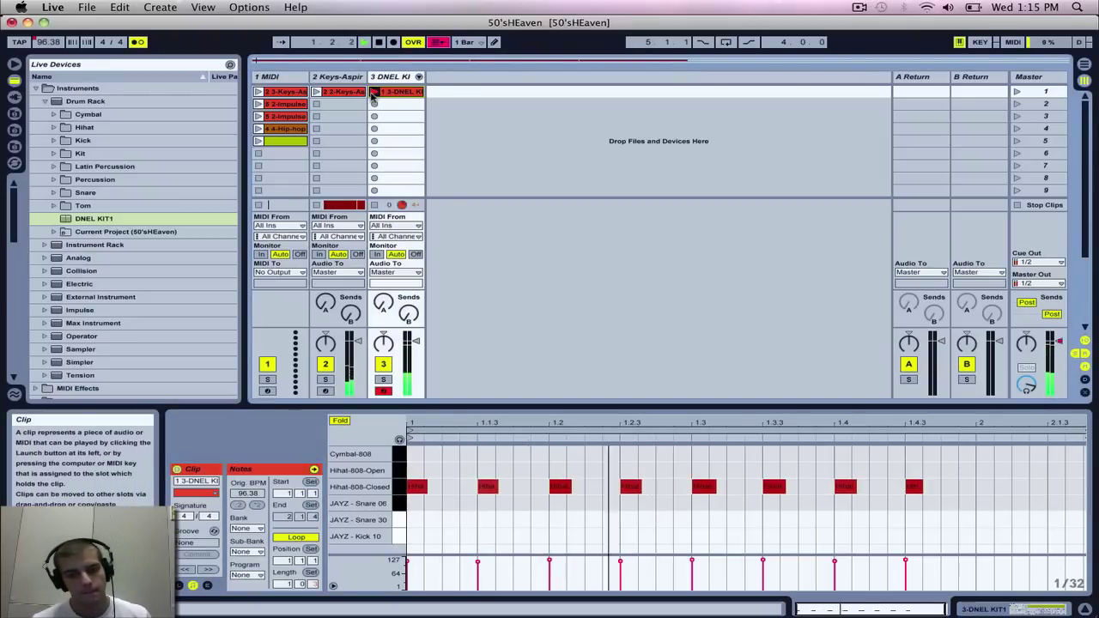
left_click(373, 93)
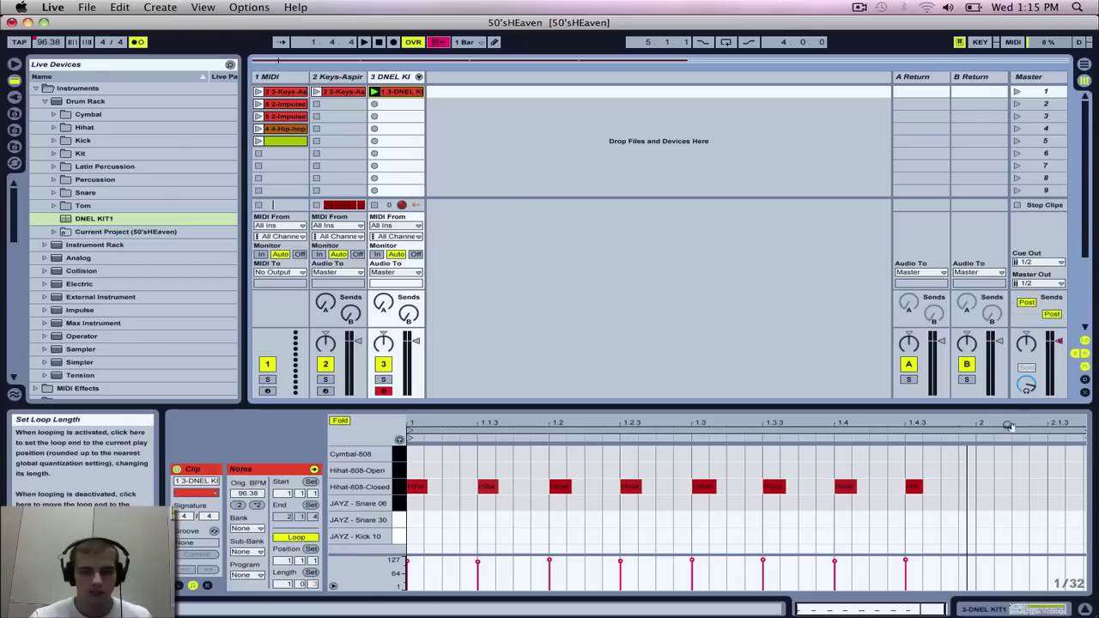
- Shorten the hi-hat clip loop to one bar and play it back to check
scroll(966, 450, "right", 1)
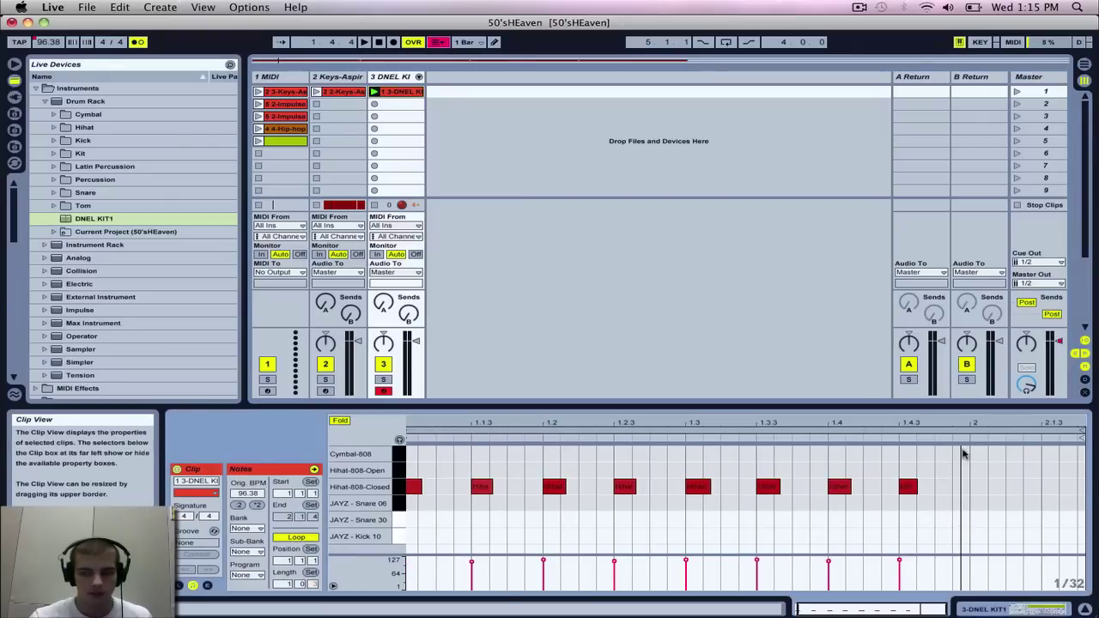
left_click_drag(1080, 439, 971, 437)
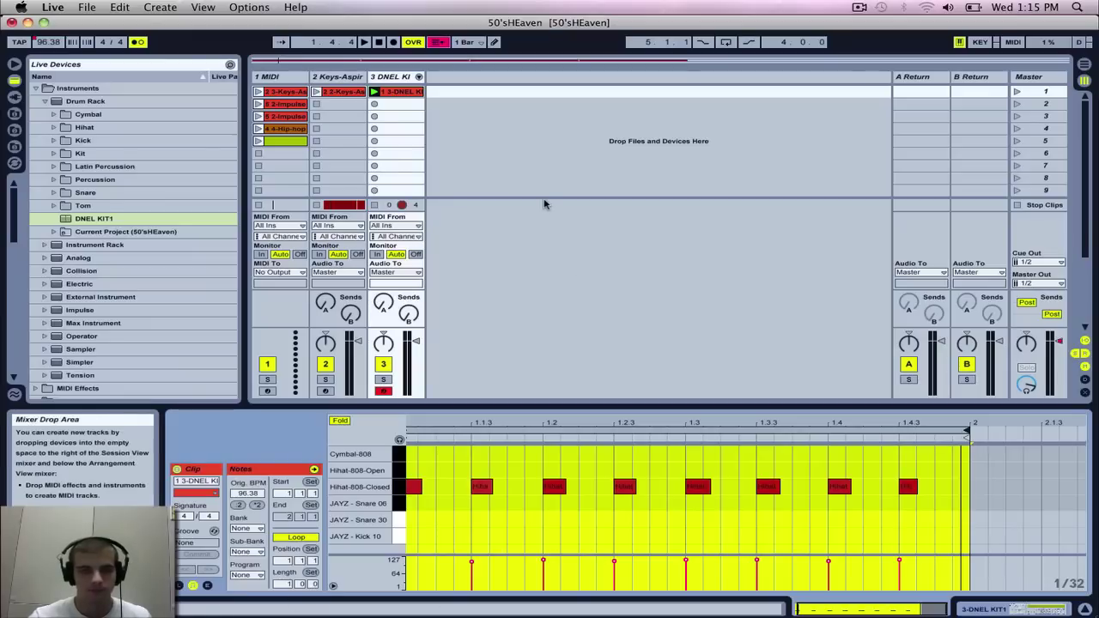
key("space")
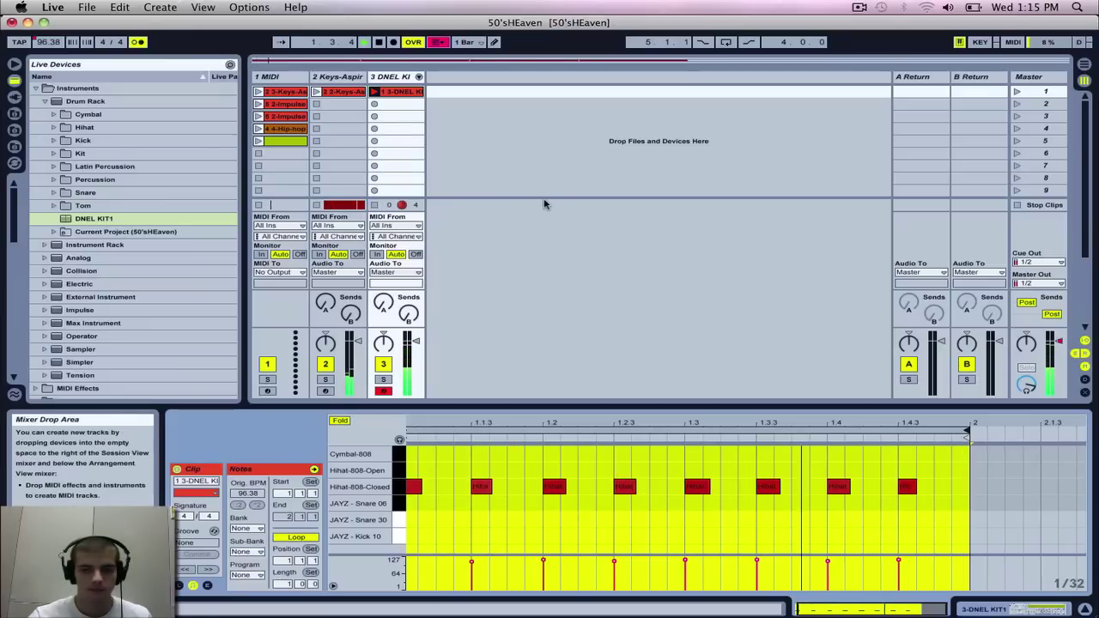
key("space")
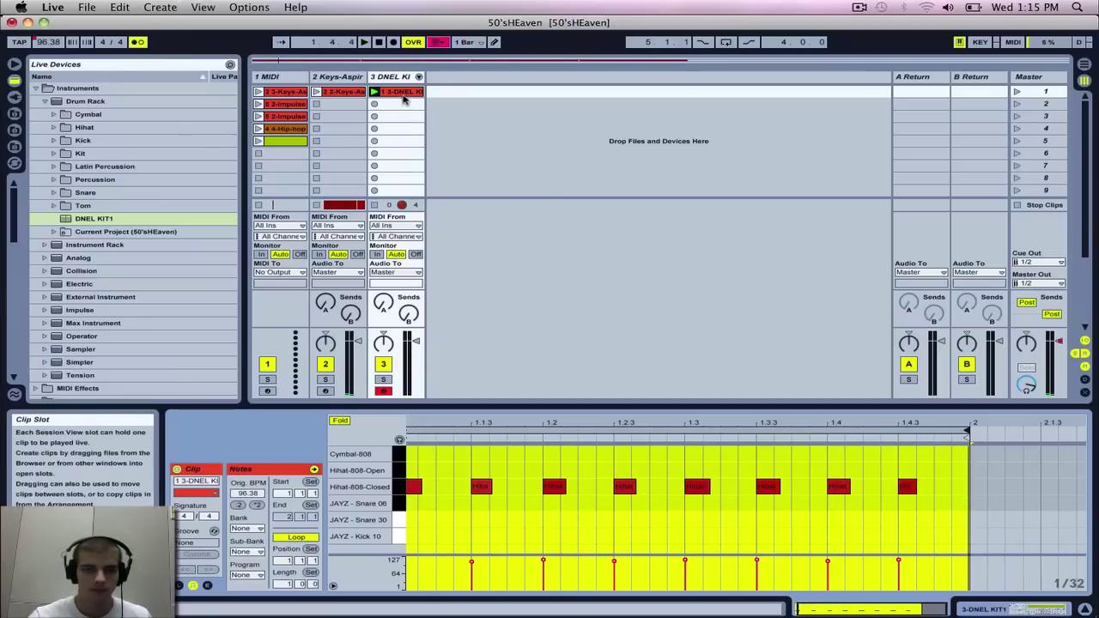
left_click(402, 100)
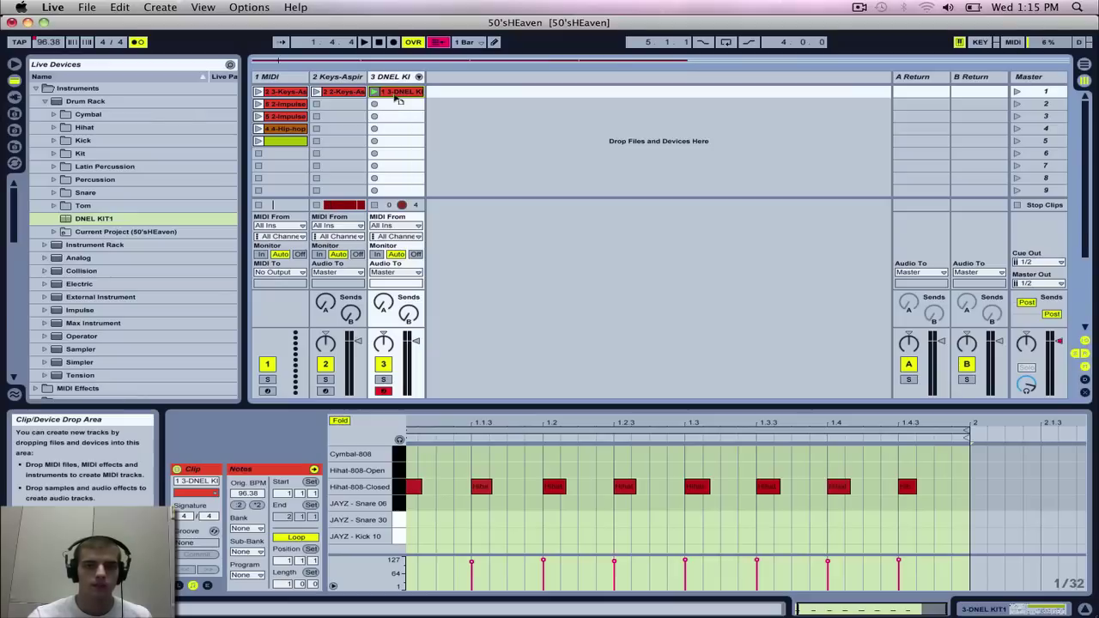
left_click(398, 100)
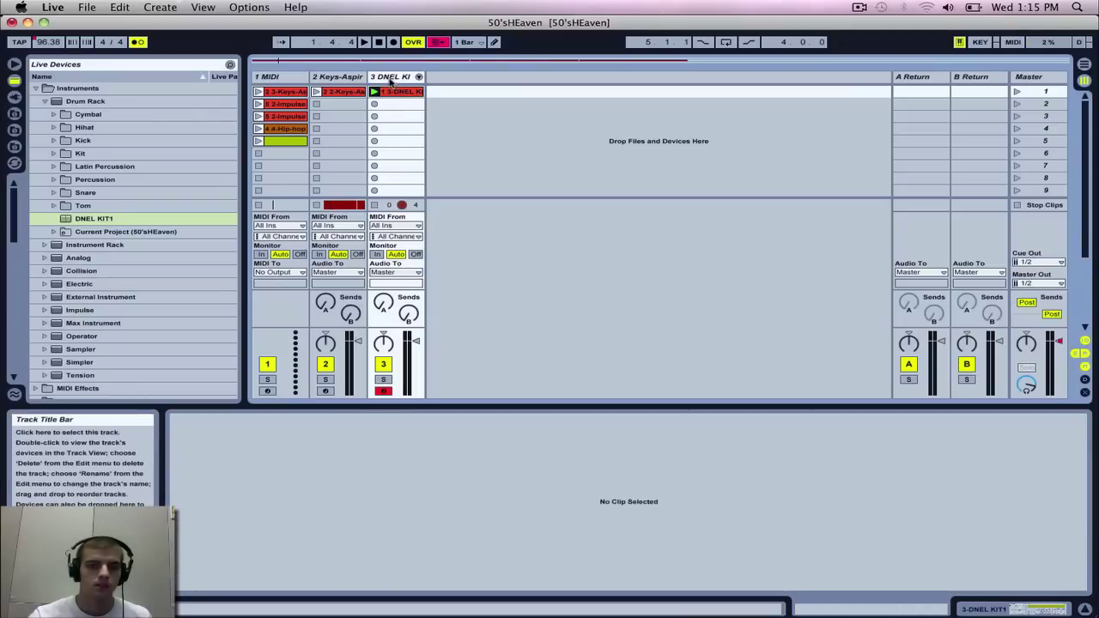
- Record a four-bar JAYZ Kick 10 pattern in track 3's second slot and inspect its notes
left_click(375, 104)
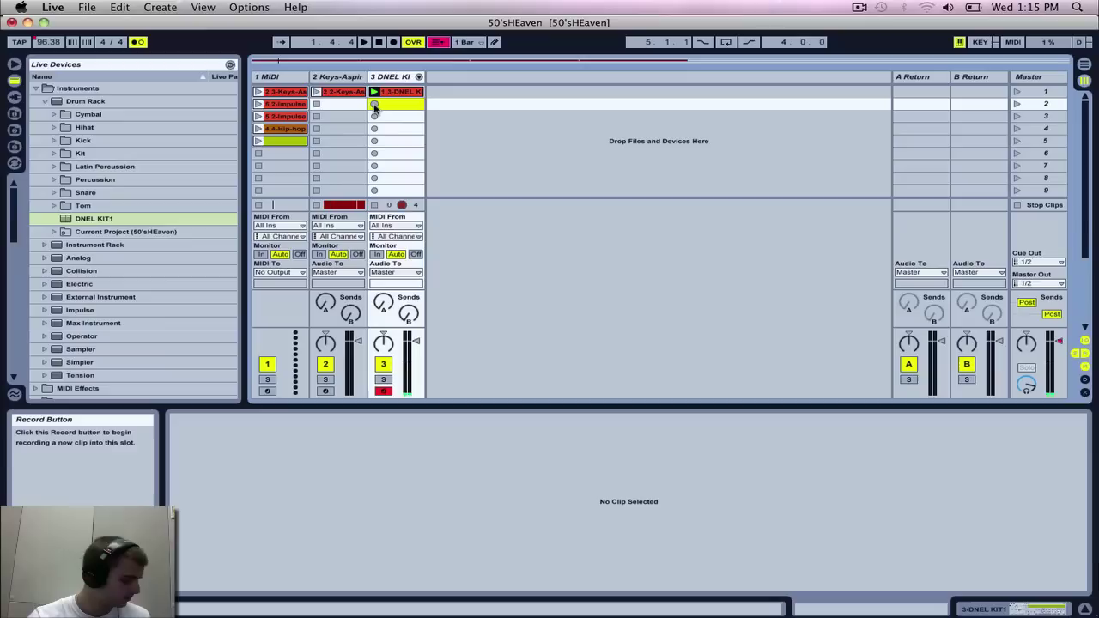
left_click(376, 104)
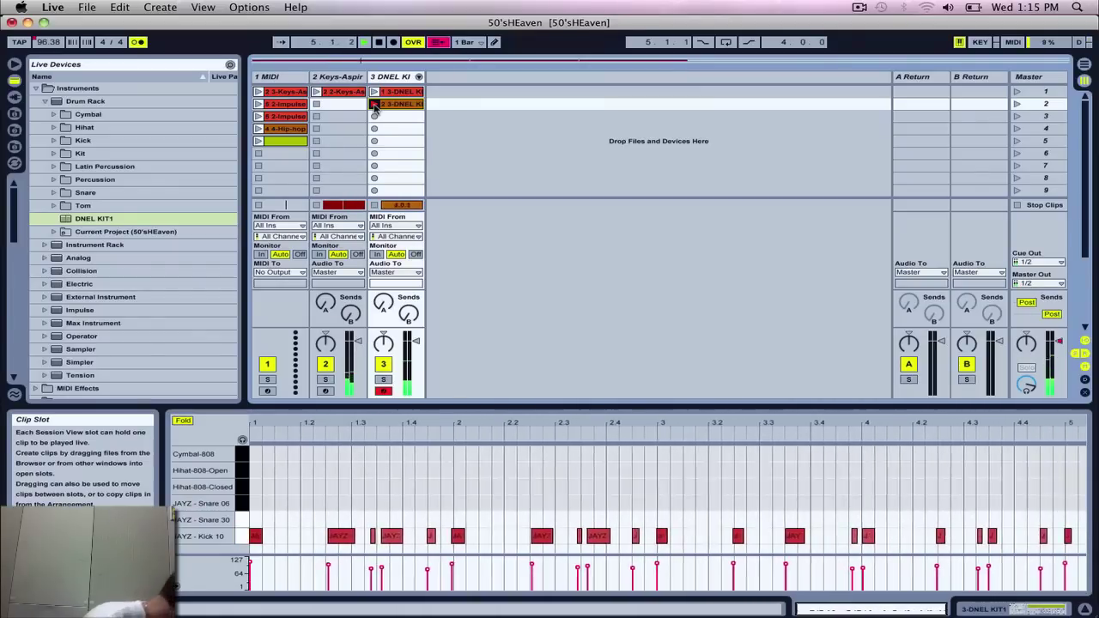
left_click(375, 104)
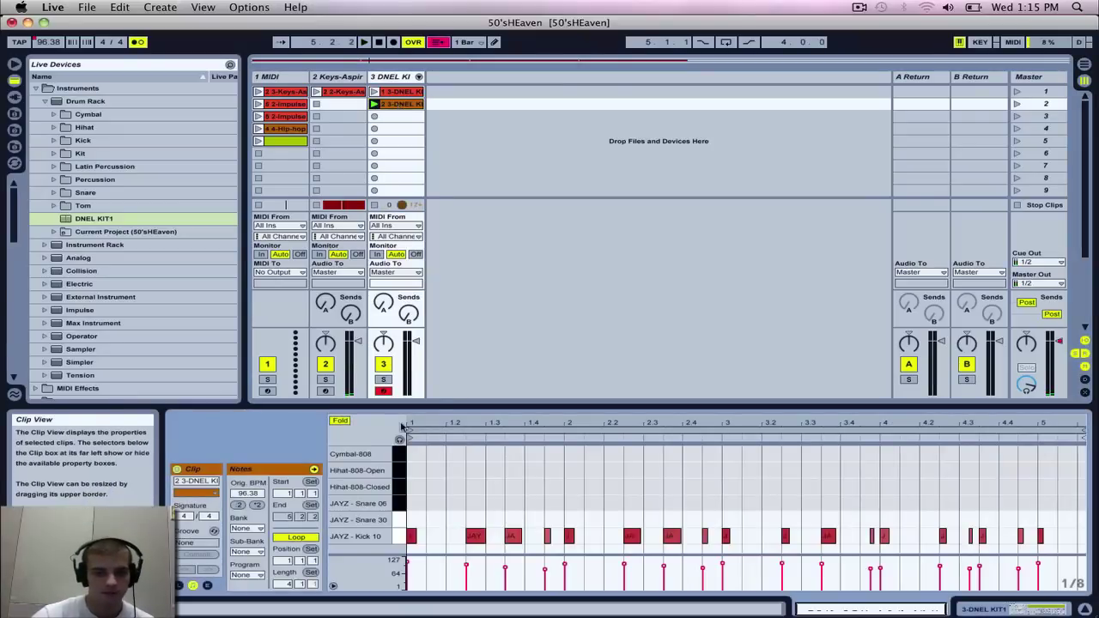
left_click(924, 537)
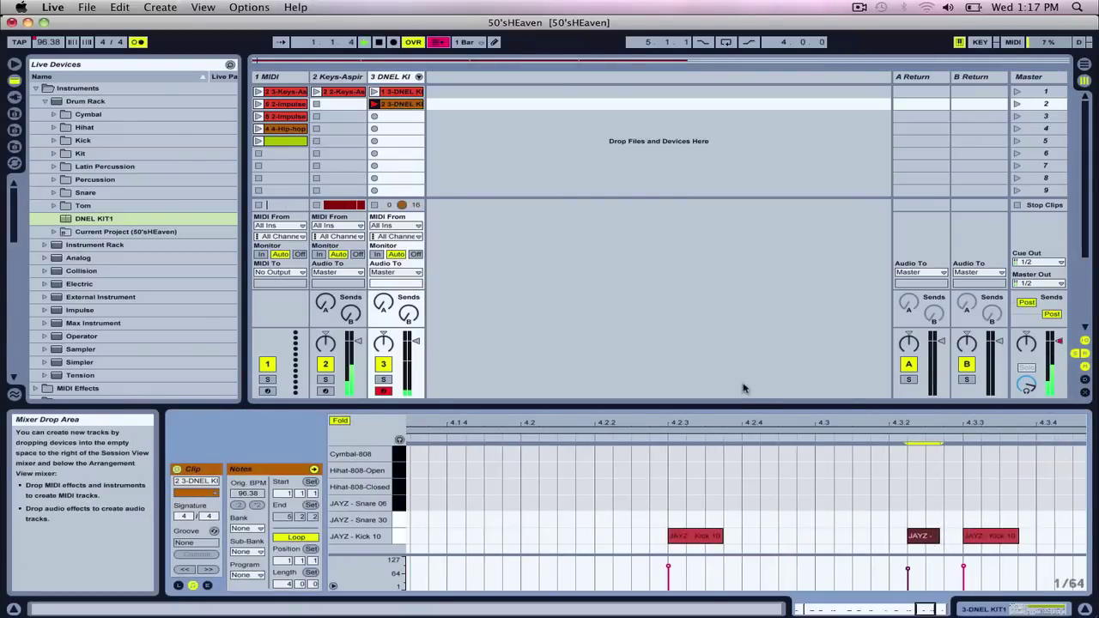
left_click_drag(735, 424, 989, 422)
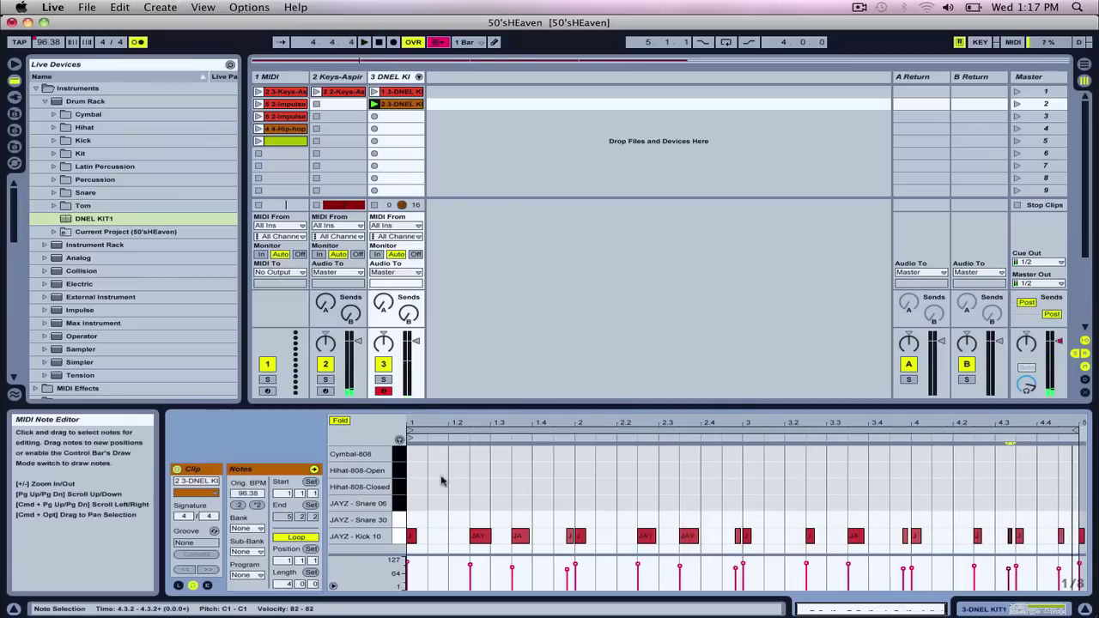
- Record four bars of JAYZ Snare 06 backbeat hits into track 3's third slot and play them
key("space")
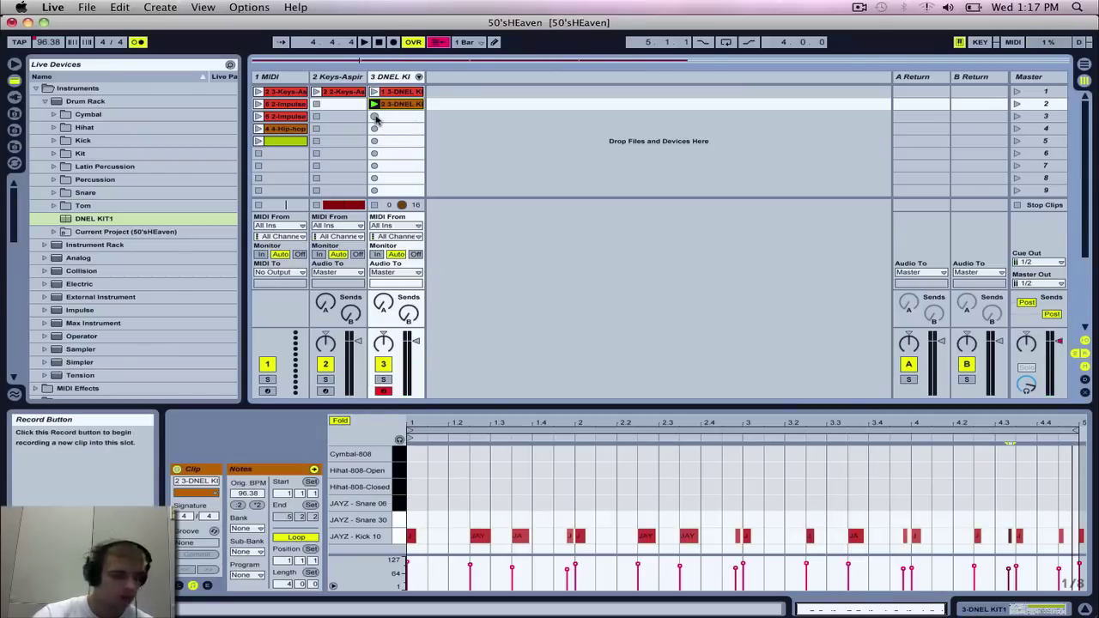
left_click(374, 116)
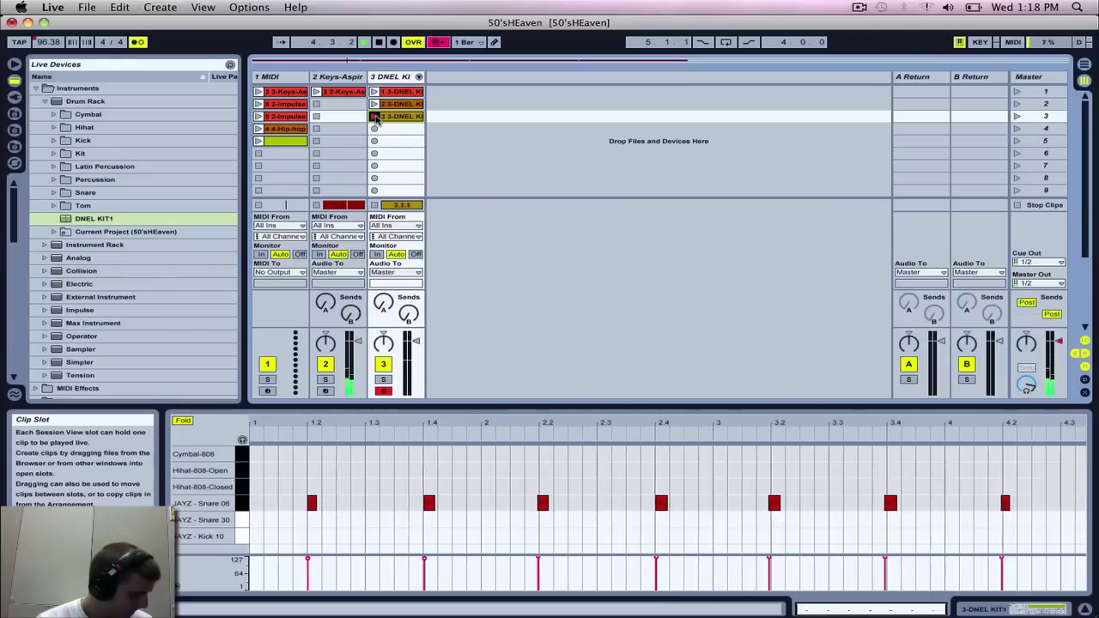
left_click(376, 118)
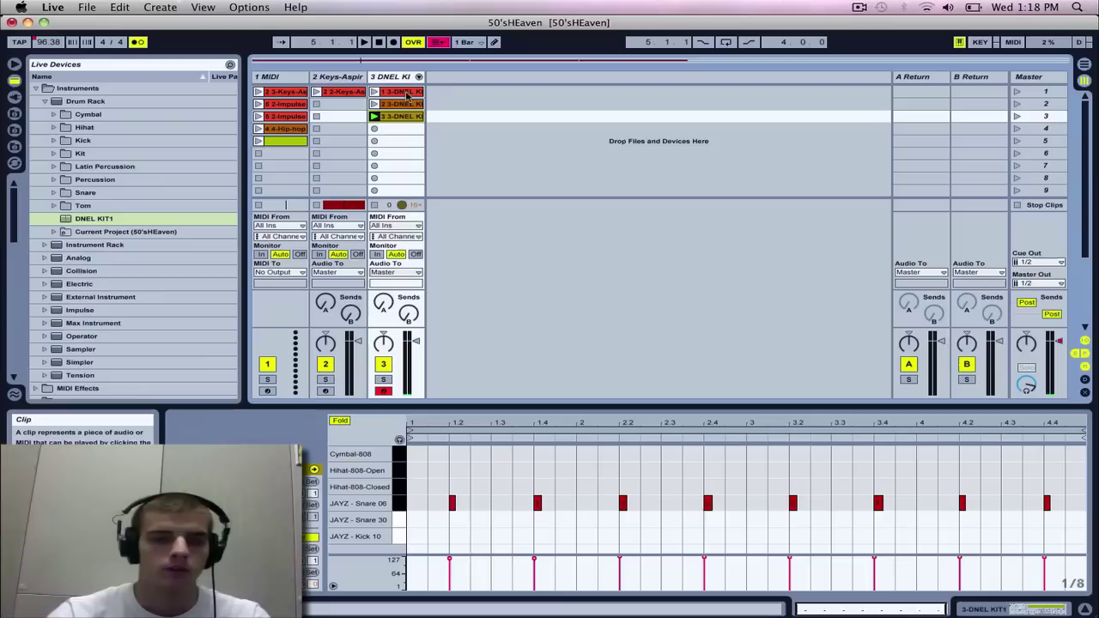
- Duplicate the DNEL KIT1 track twice, creating tracks 4 and 5 with the same clips
left_click(397, 77)
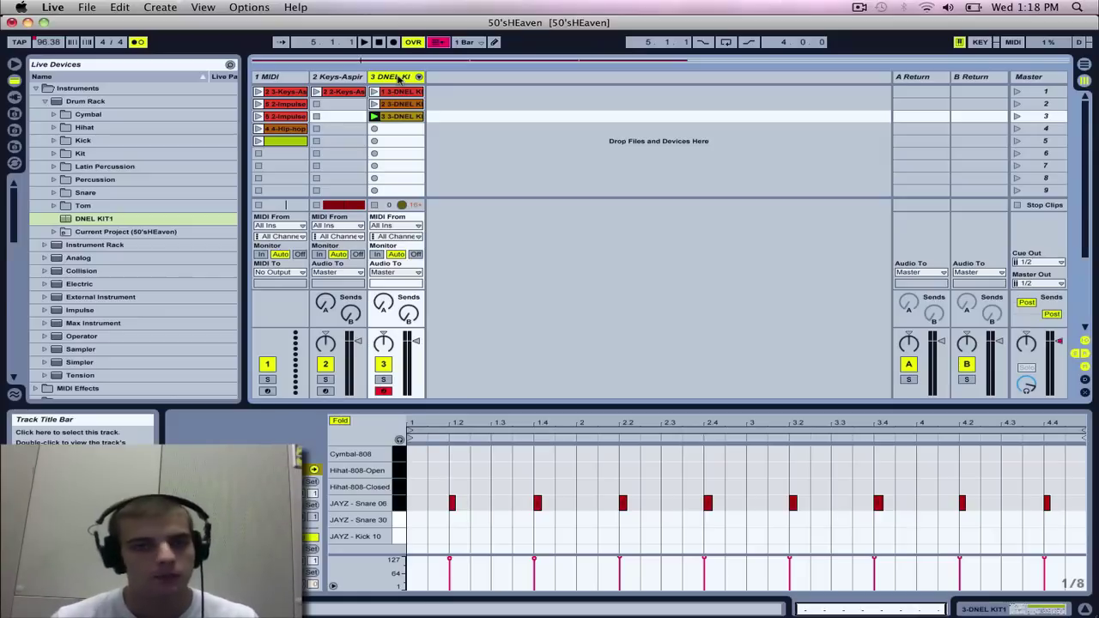
right_click(397, 78)
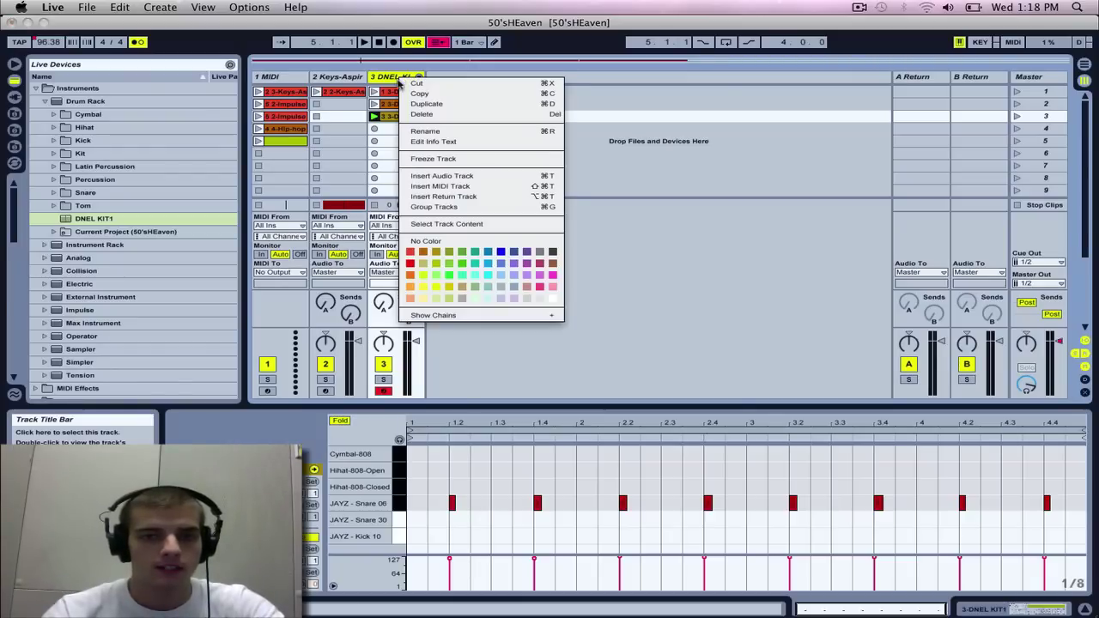
left_click(420, 103)
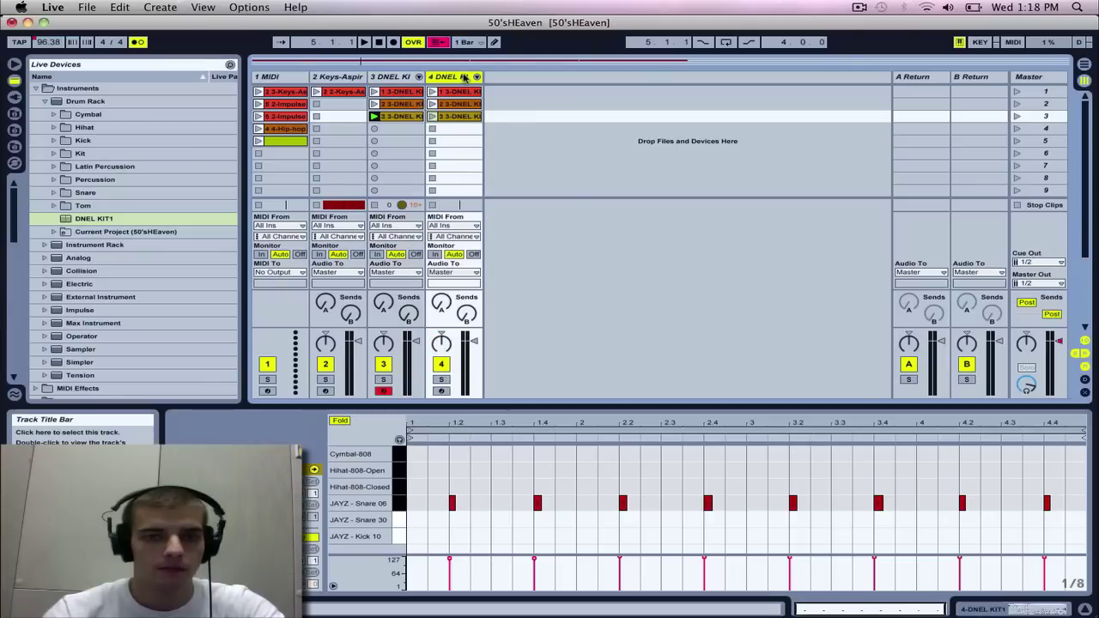
right_click(464, 78)
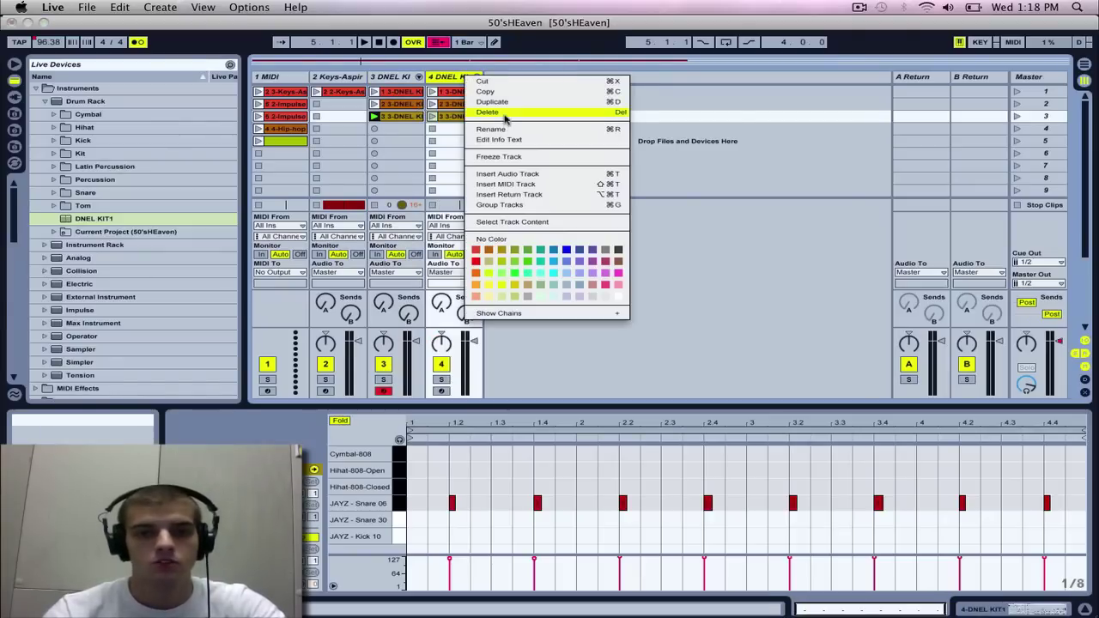
key("Escape")
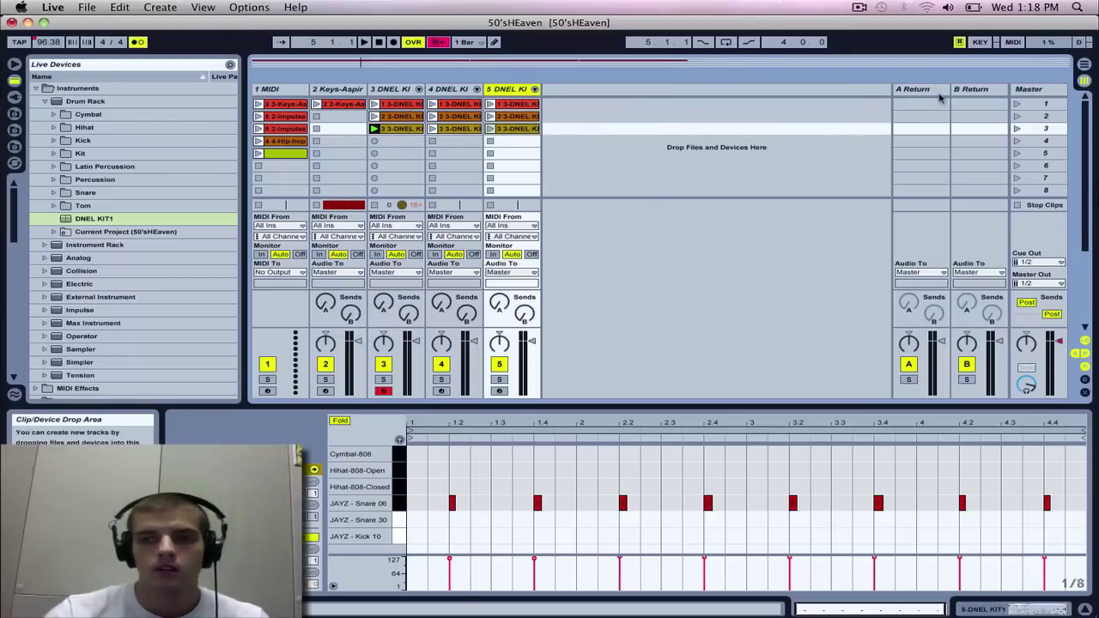
- Rename tracks 3, 4 and 5 to Kick, Snare and Hats respectively
right_click(400, 90)
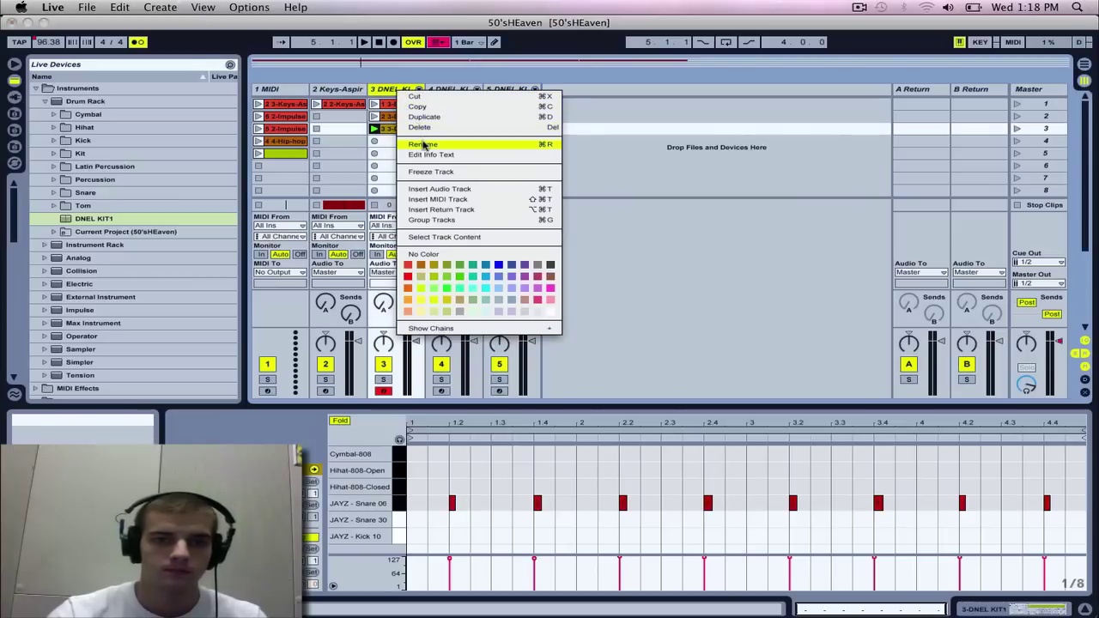
left_click(423, 144)
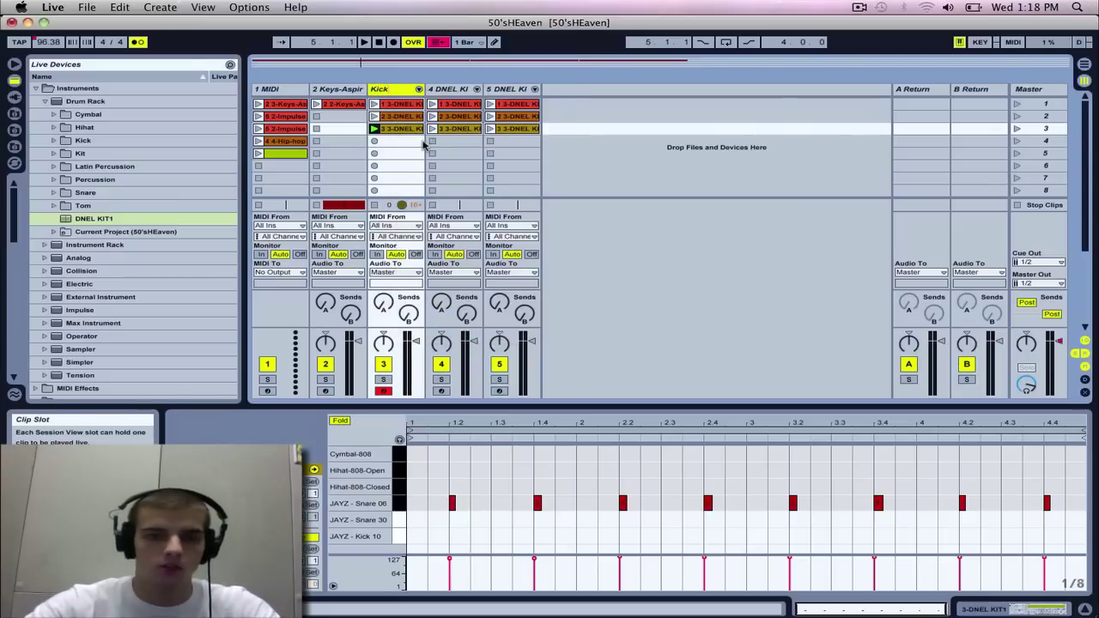
right_click(452, 91)
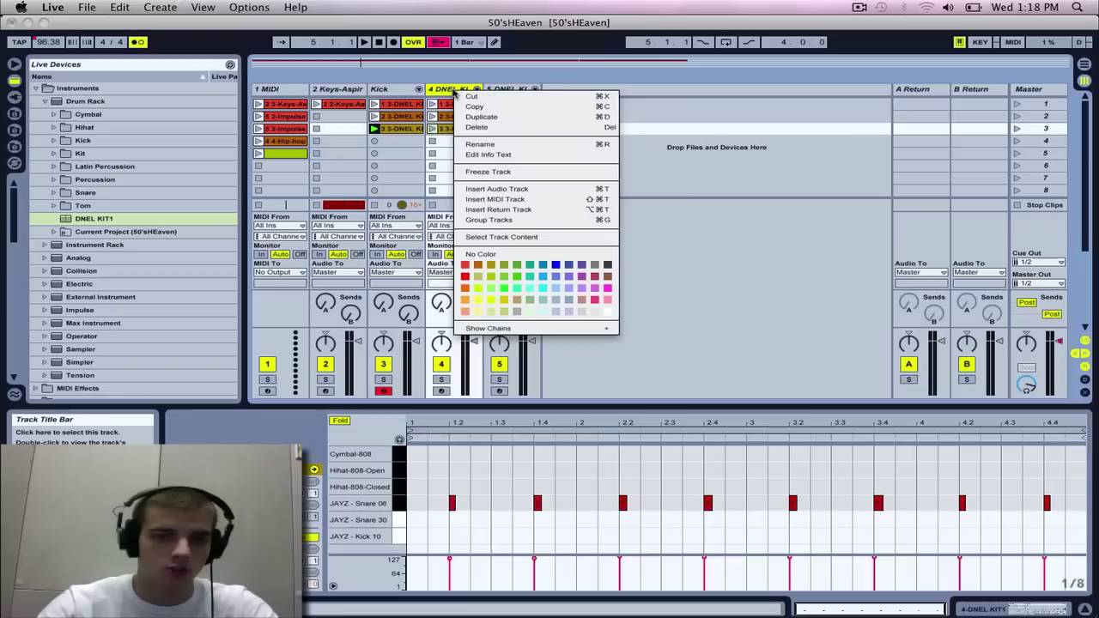
left_click(516, 148)
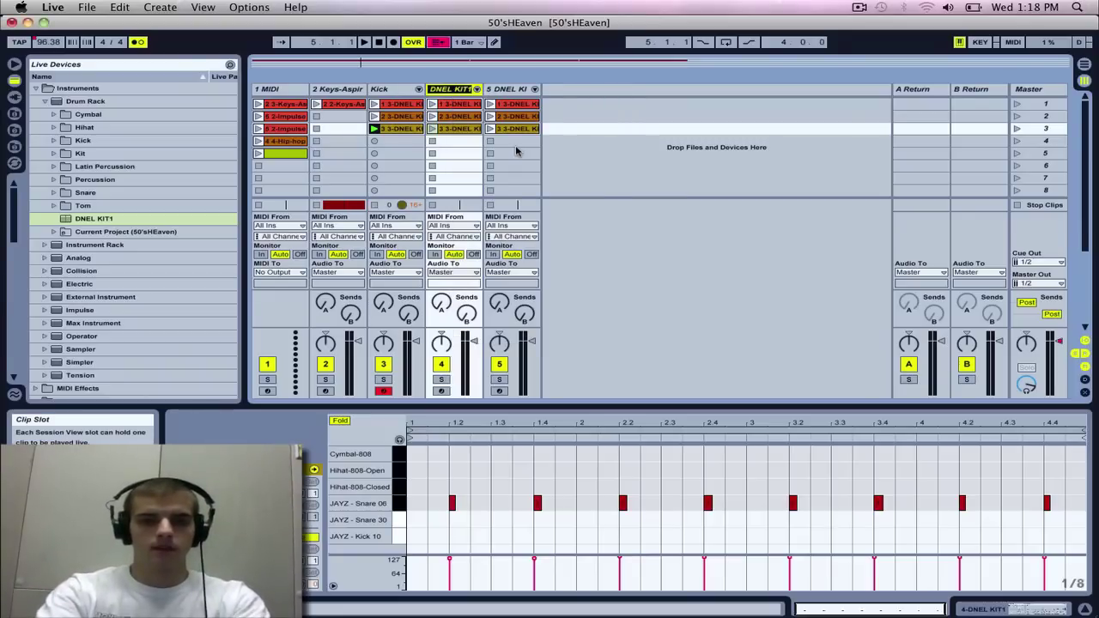
type("Snare")
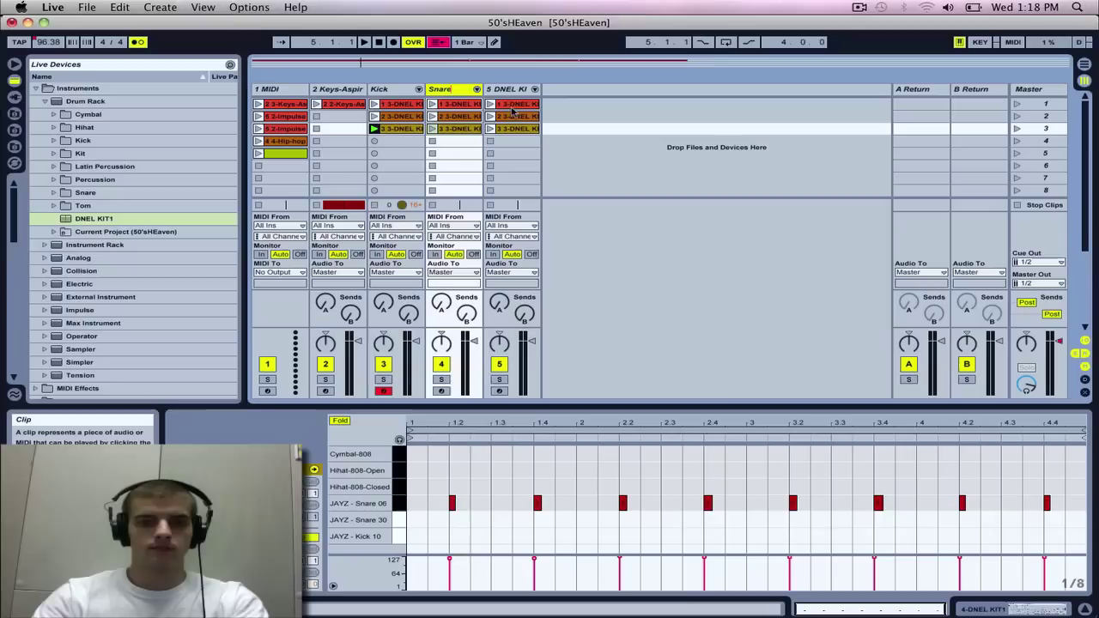
right_click(501, 91)
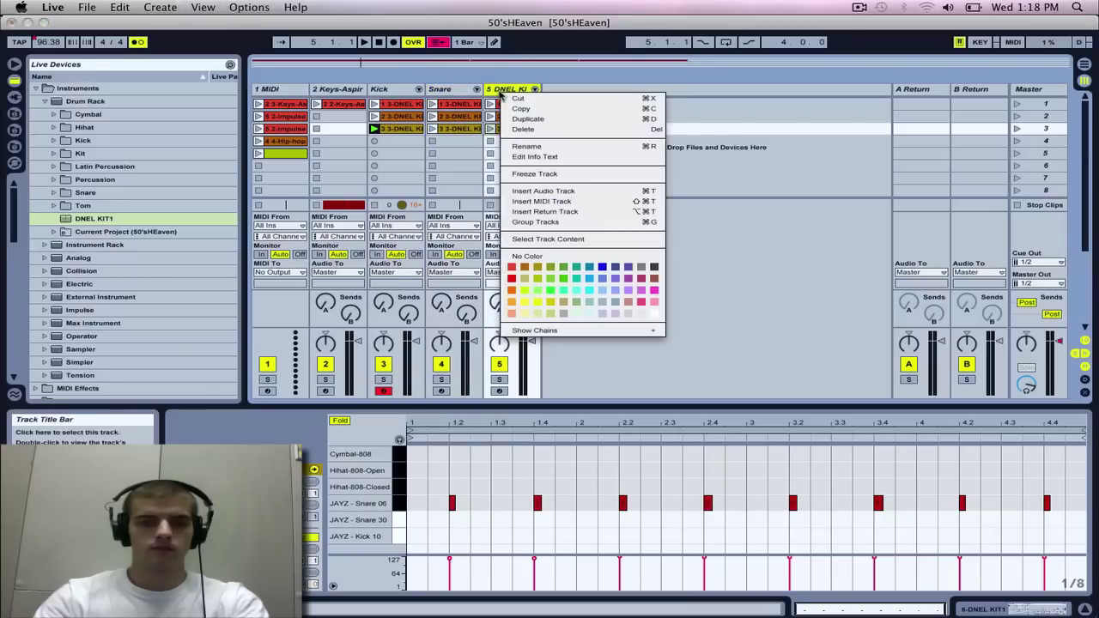
left_click(522, 148)
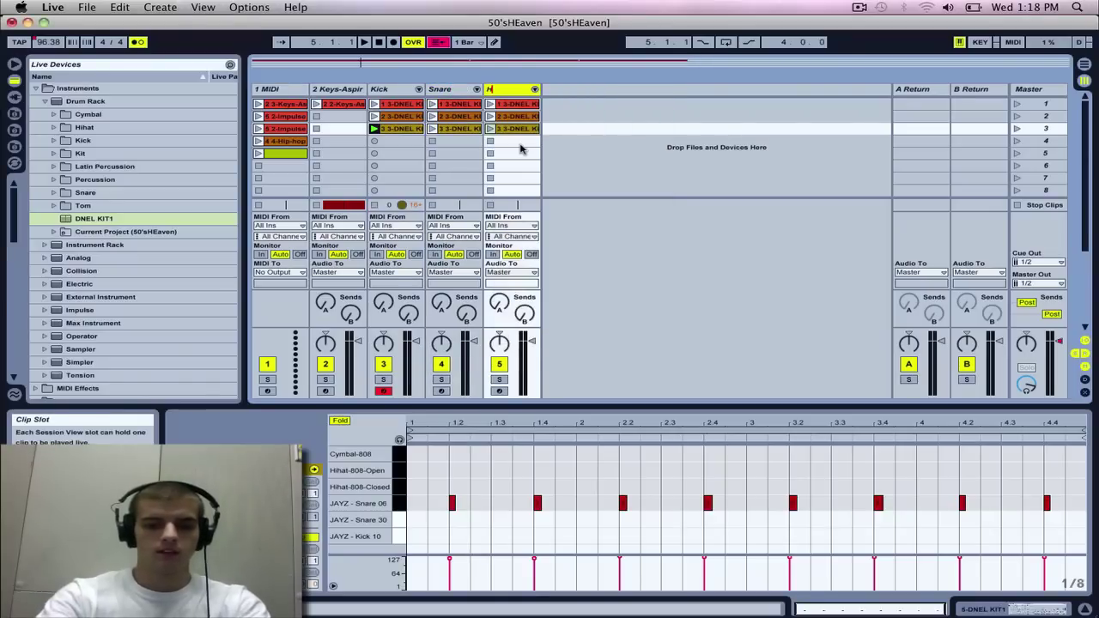
key("Return")
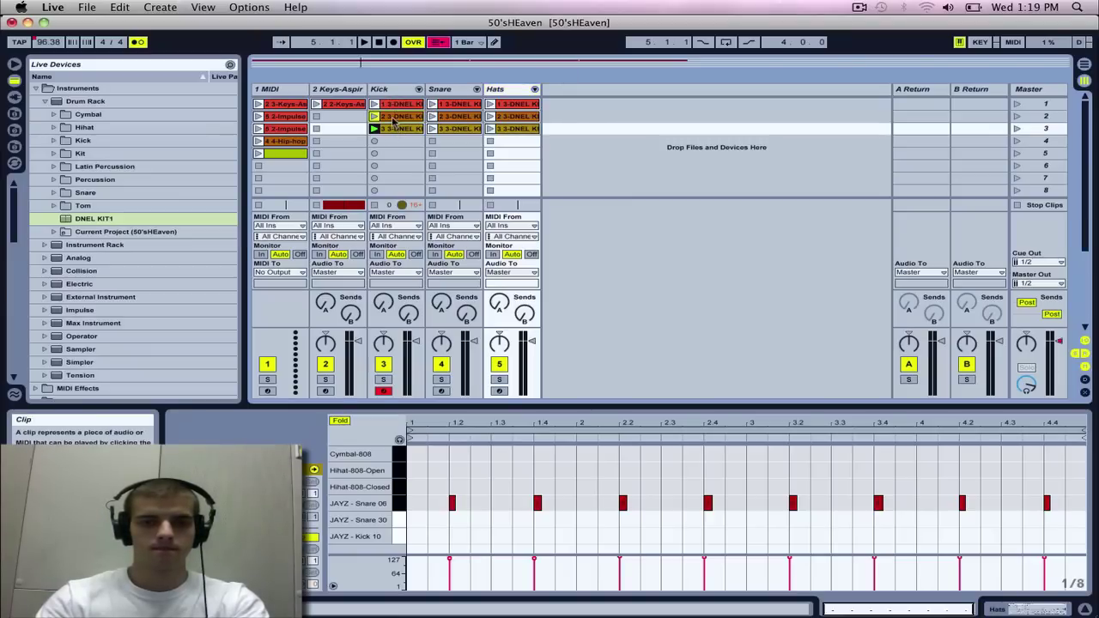
- Drop the Kick, Snare and Hats clips into their matching arrangement lanes at bar 5
left_click(457, 126)
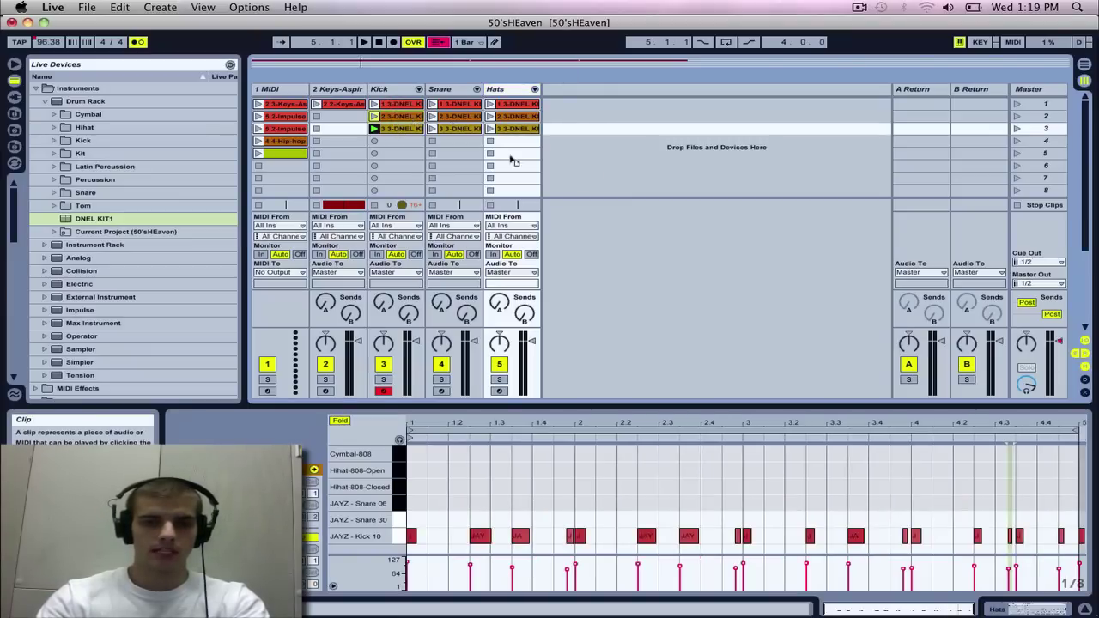
left_click(1085, 66)
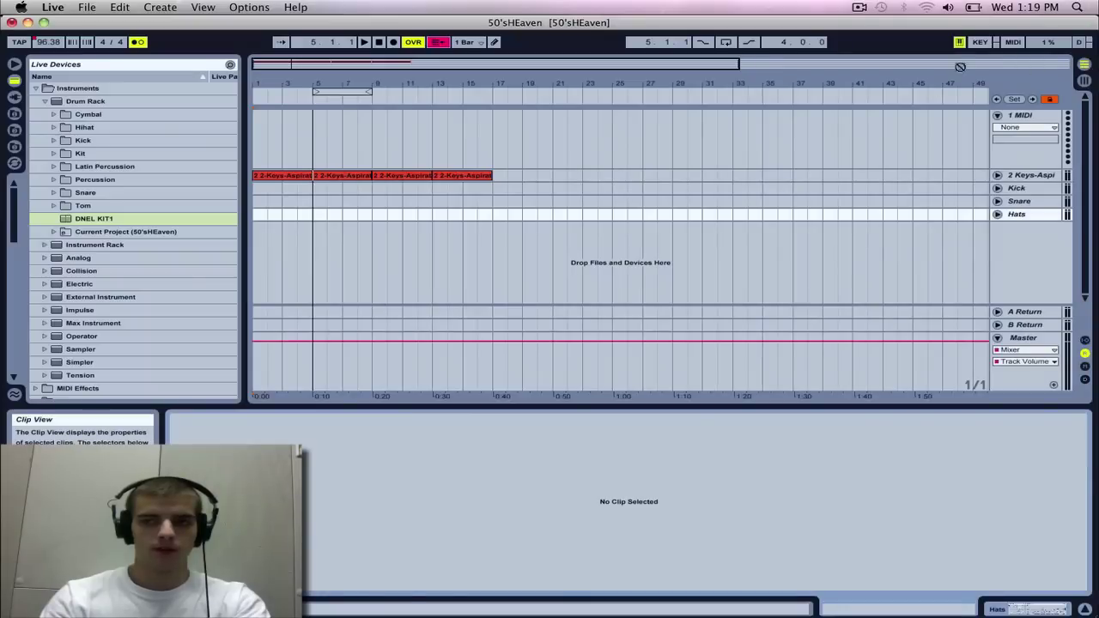
left_click_drag(960, 66, 318, 191)
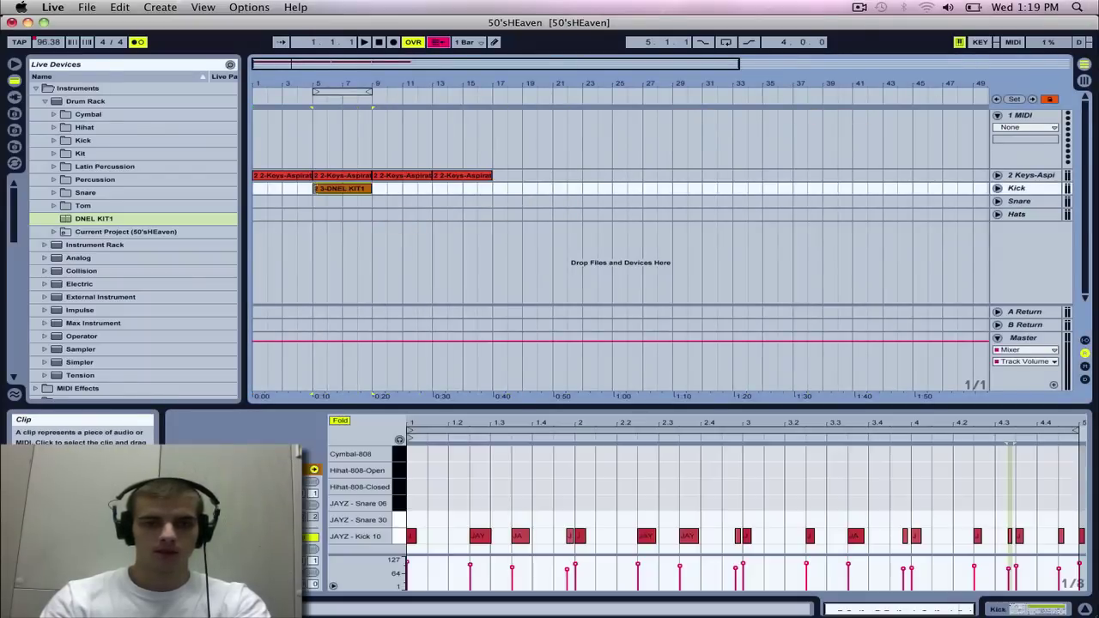
left_click(1085, 81)
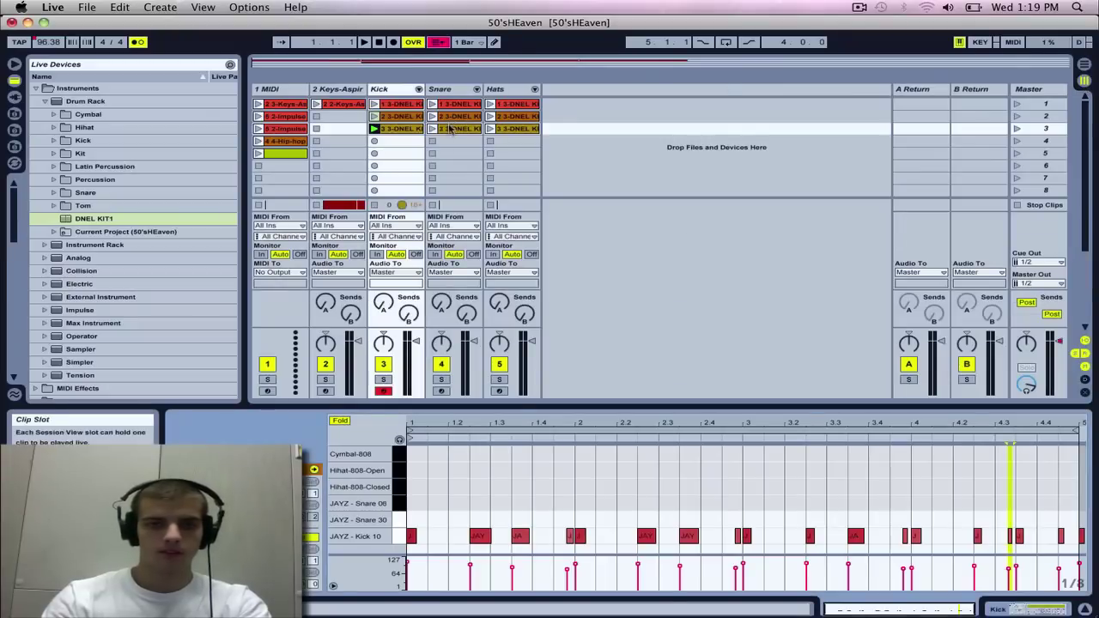
left_click_drag(449, 120, 682, 156)
left_click_drag(1049, 75, 323, 214)
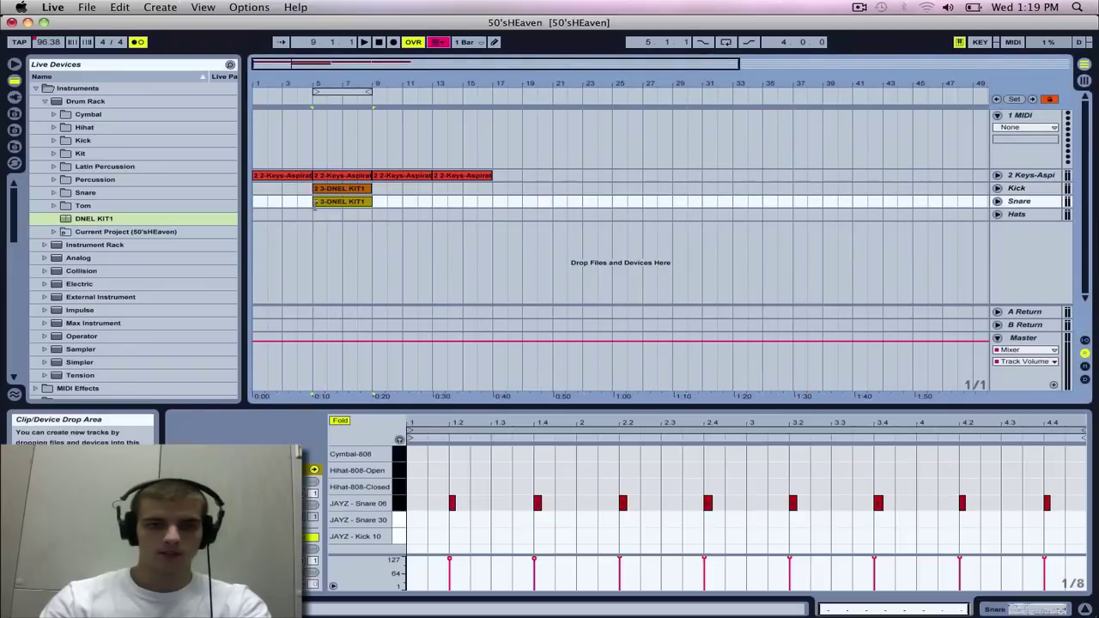
left_click(1084, 81)
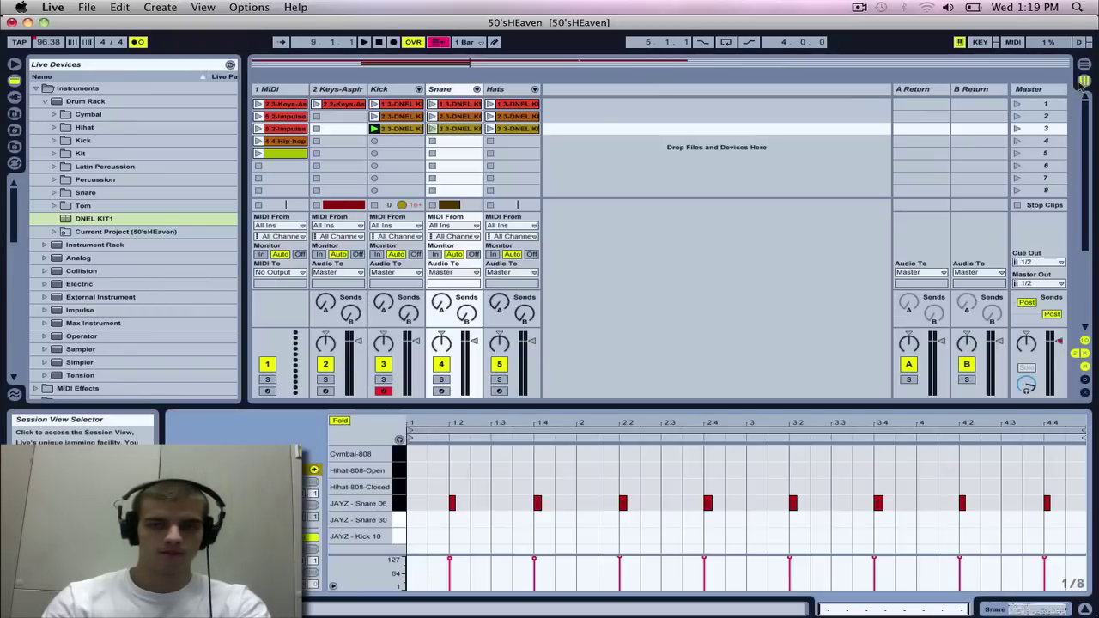
left_click(503, 105)
key("Tab")
left_click_drag(932, 99, 319, 215)
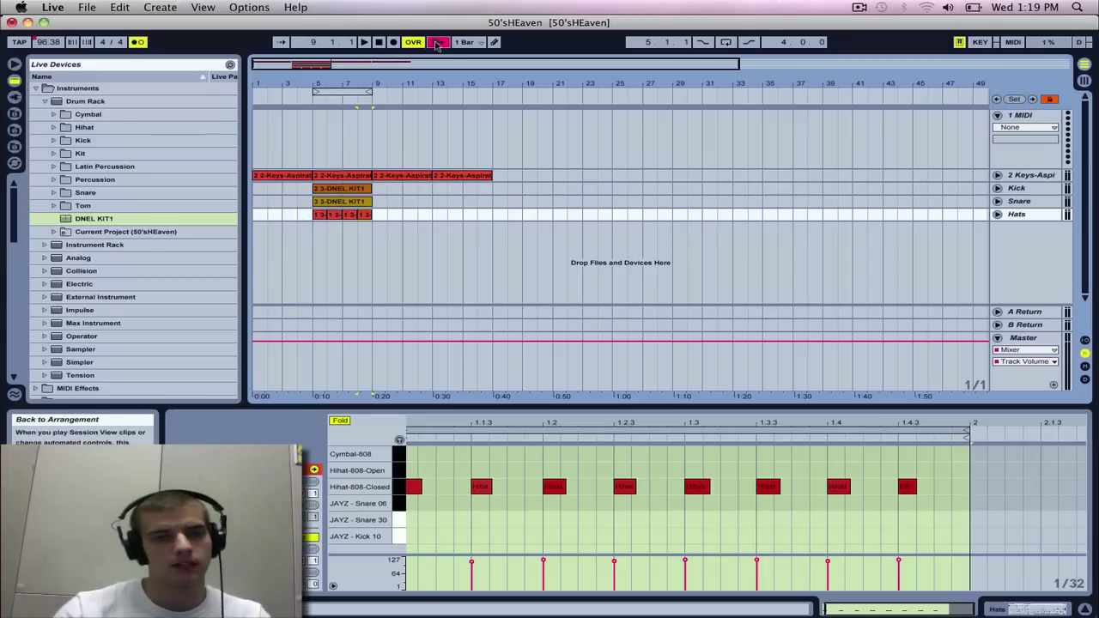
left_click(378, 42)
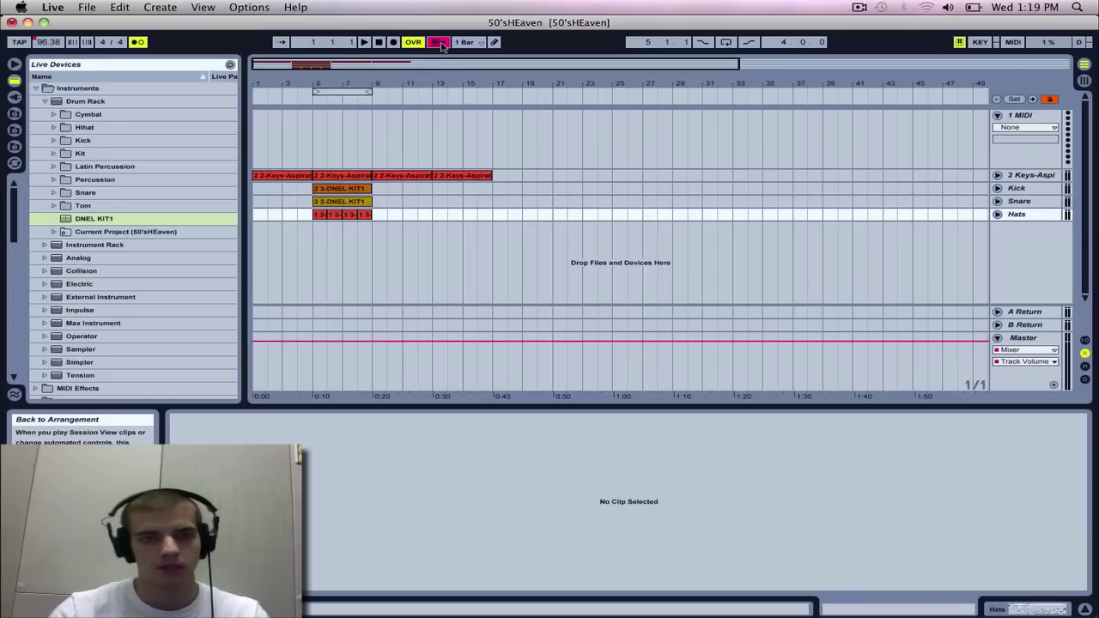
key("space")
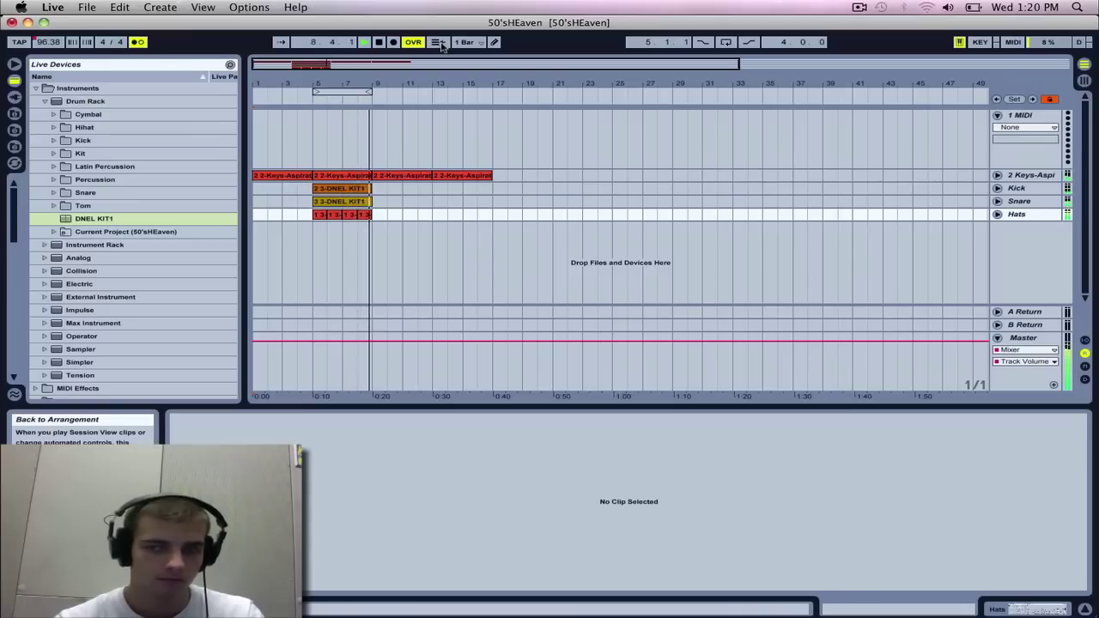
key("space")
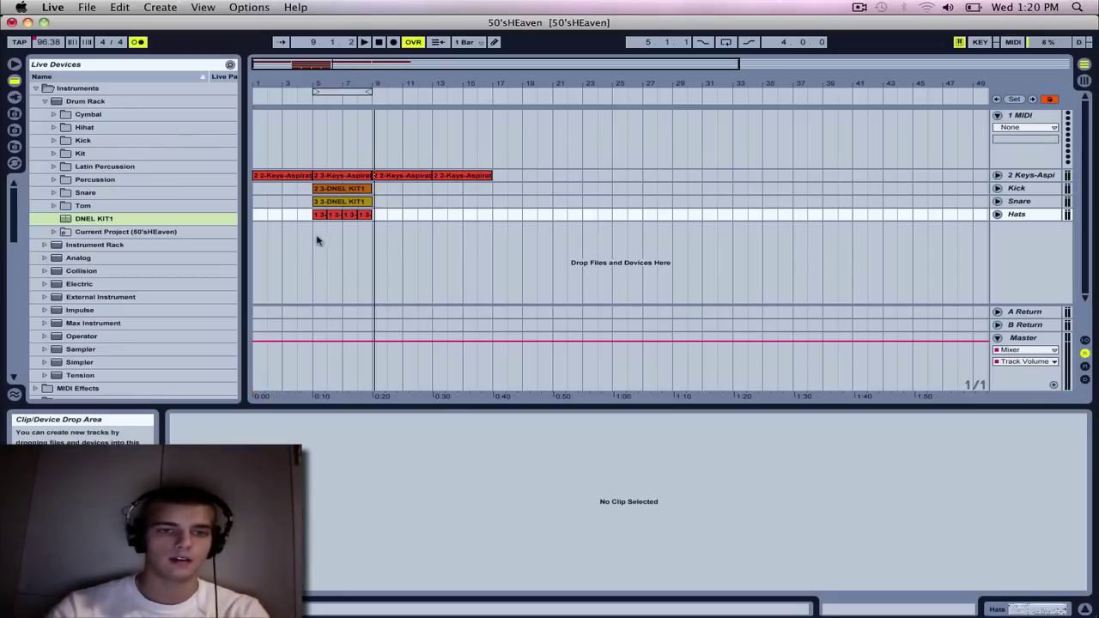
- Duplicate the Hats, Snare and Kick clips twice to bar 21, then select the last keys clip
left_click(321, 214)
left_click(368, 196, "shift")
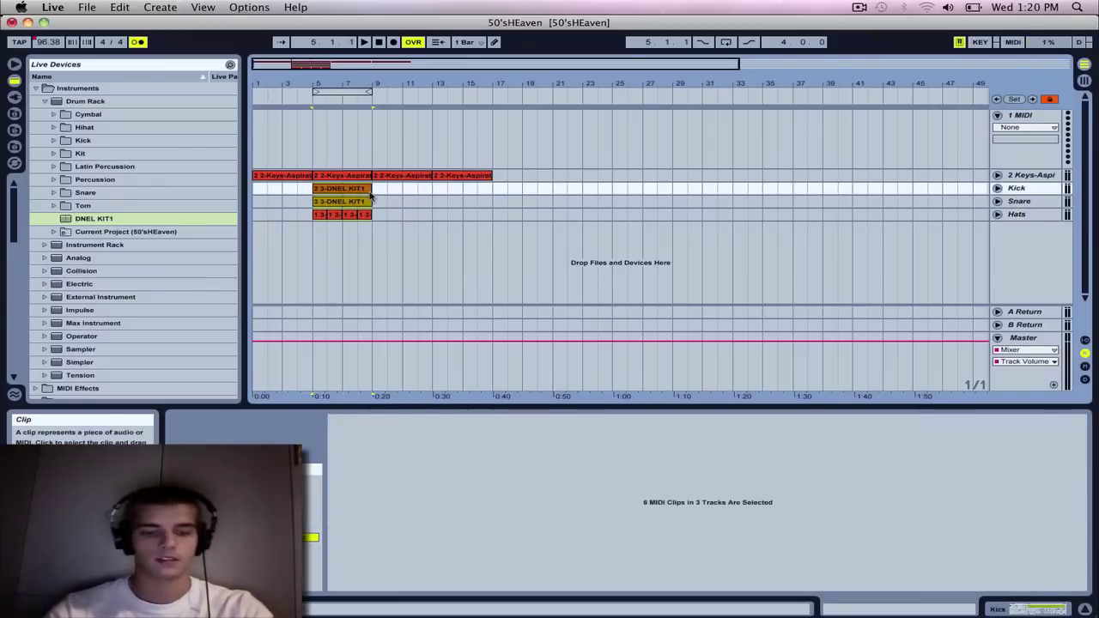
key("super+d")
key("super+d")
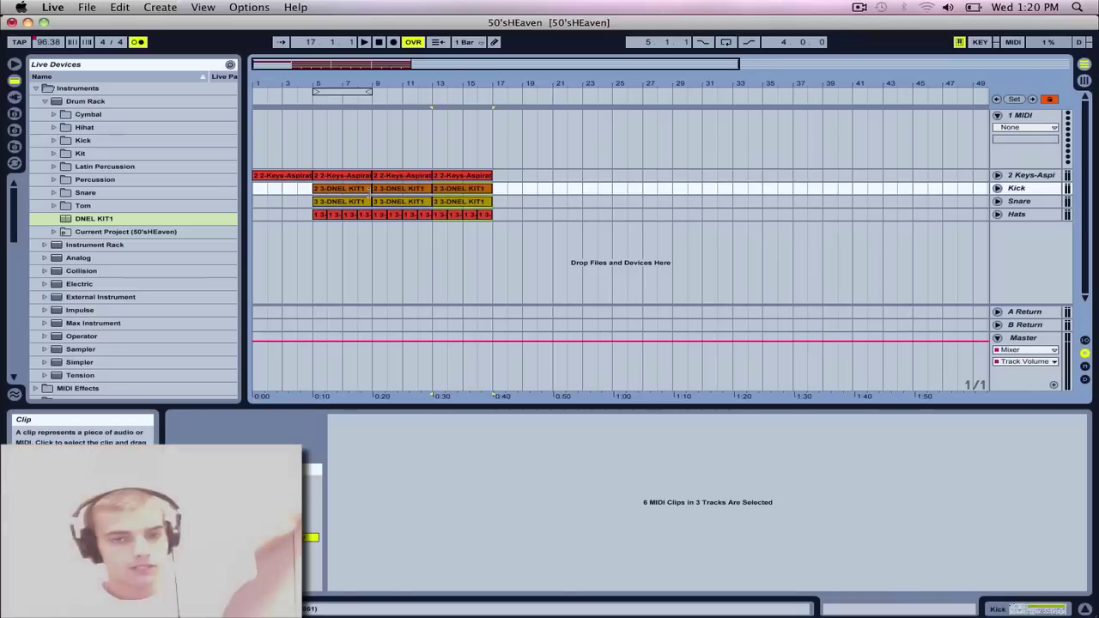
key("super+d")
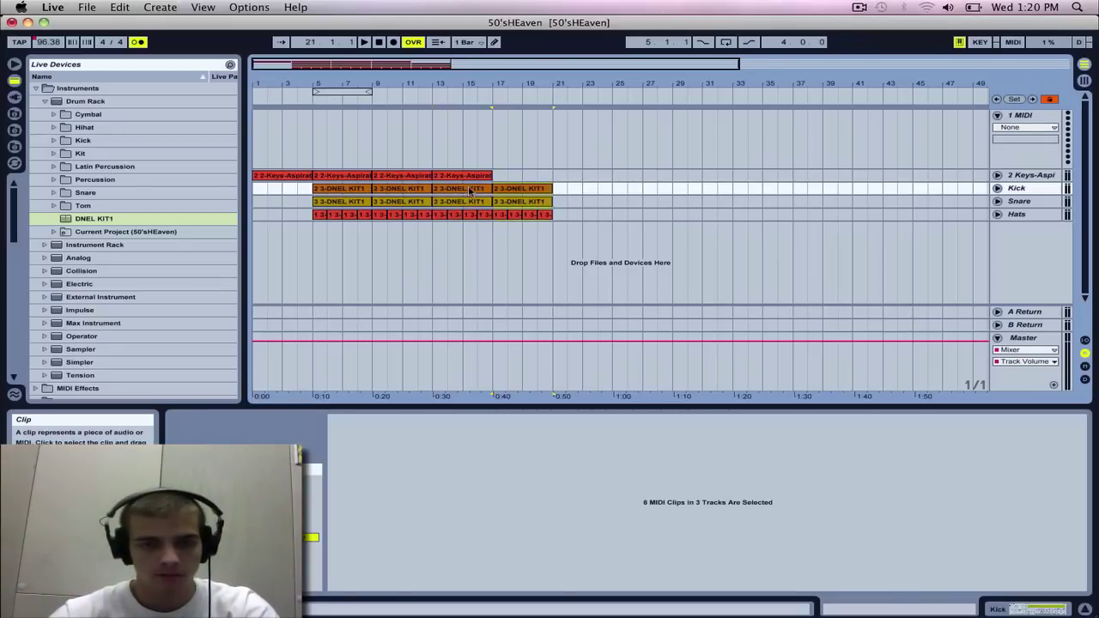
left_click(462, 176)
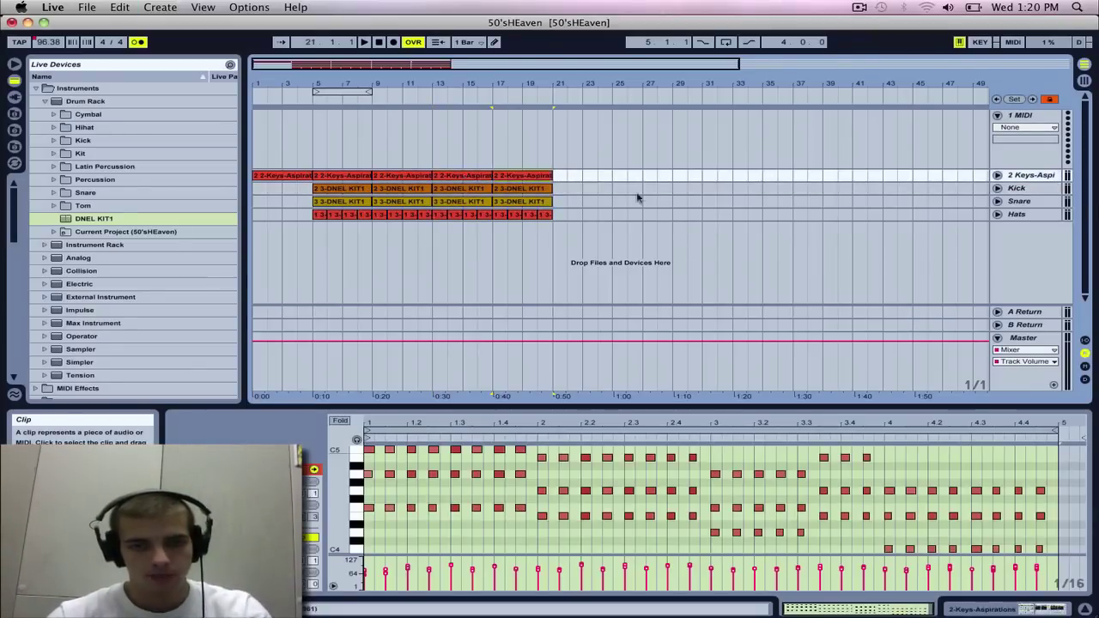
- In Session View, show the 4-Hip-hop clip of the 1 MIDI track zoomed out in the Note Editor
left_click(1087, 79)
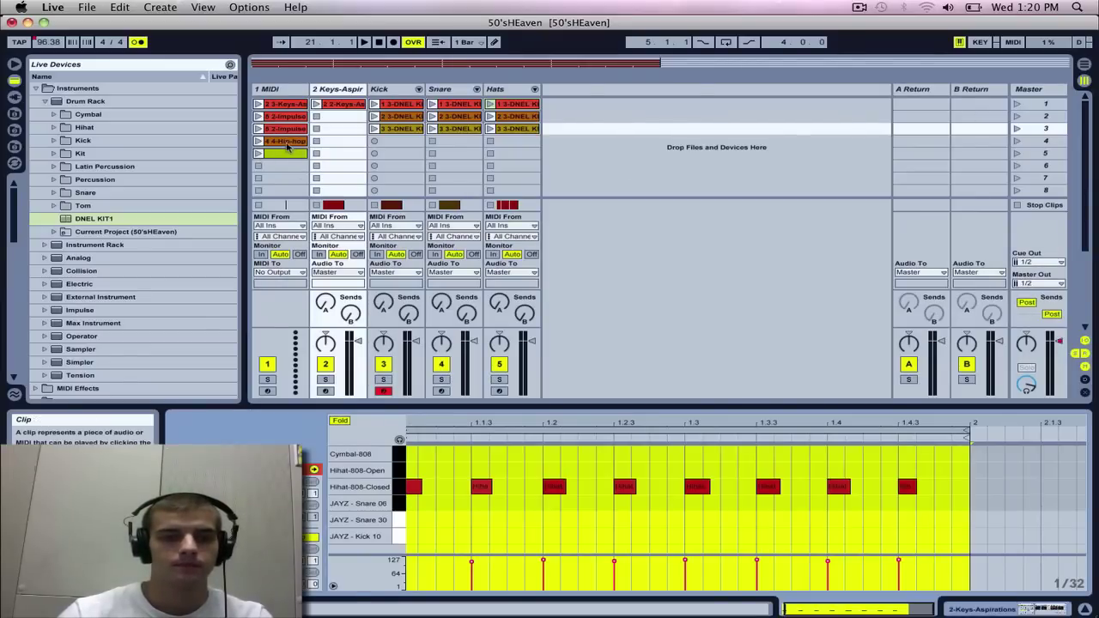
left_click(287, 145)
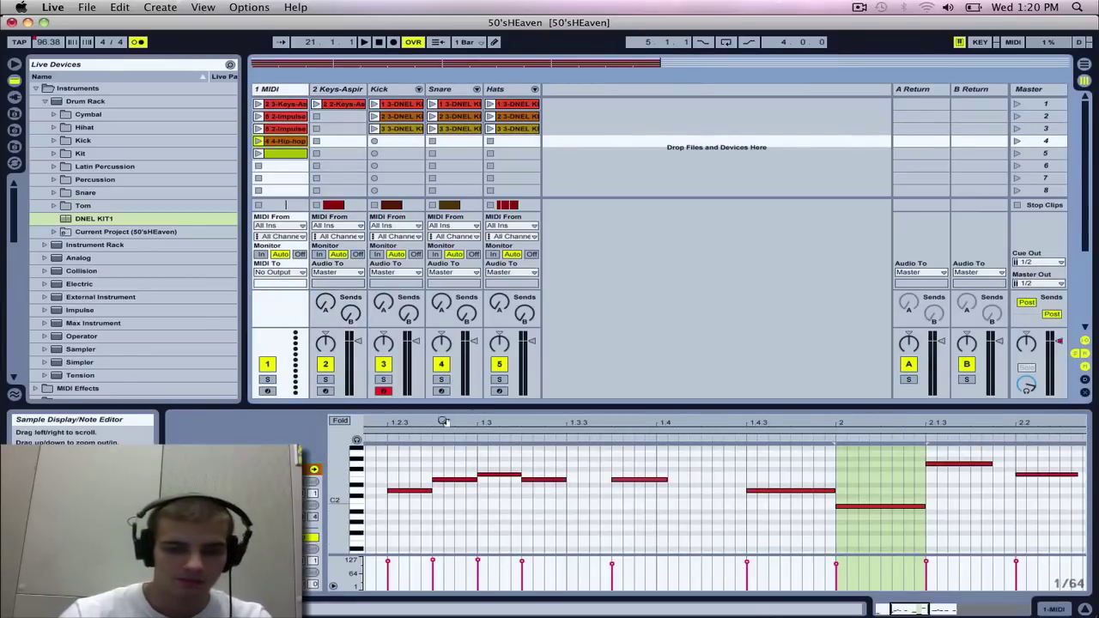
left_click_drag(444, 422, 444, 416)
scroll(444, 481, "up", 1)
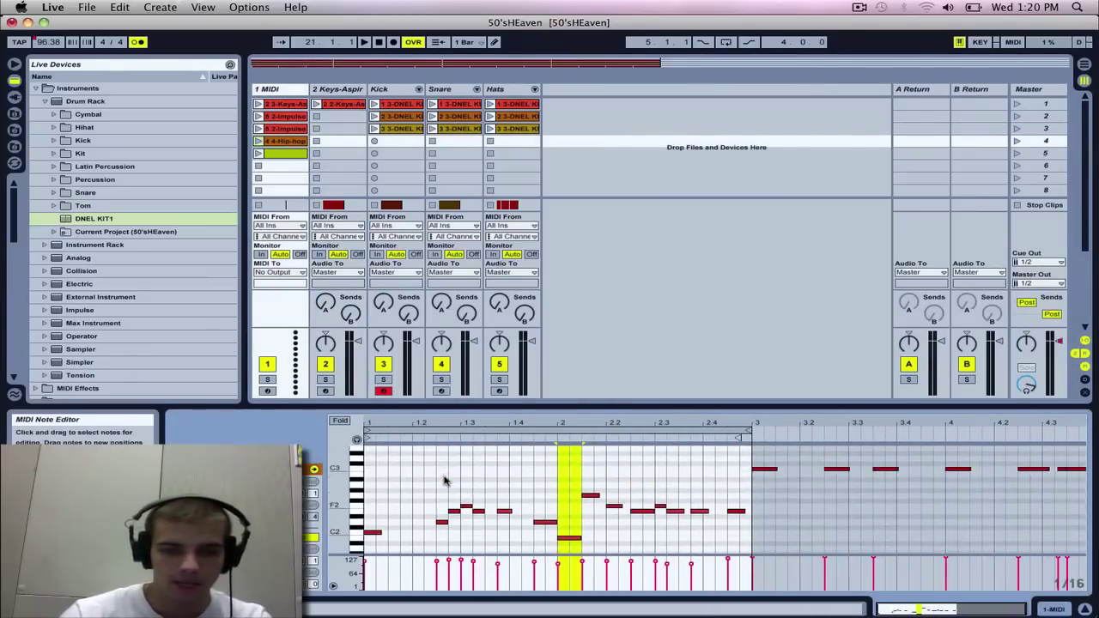
scroll(444, 481, "down", 1)
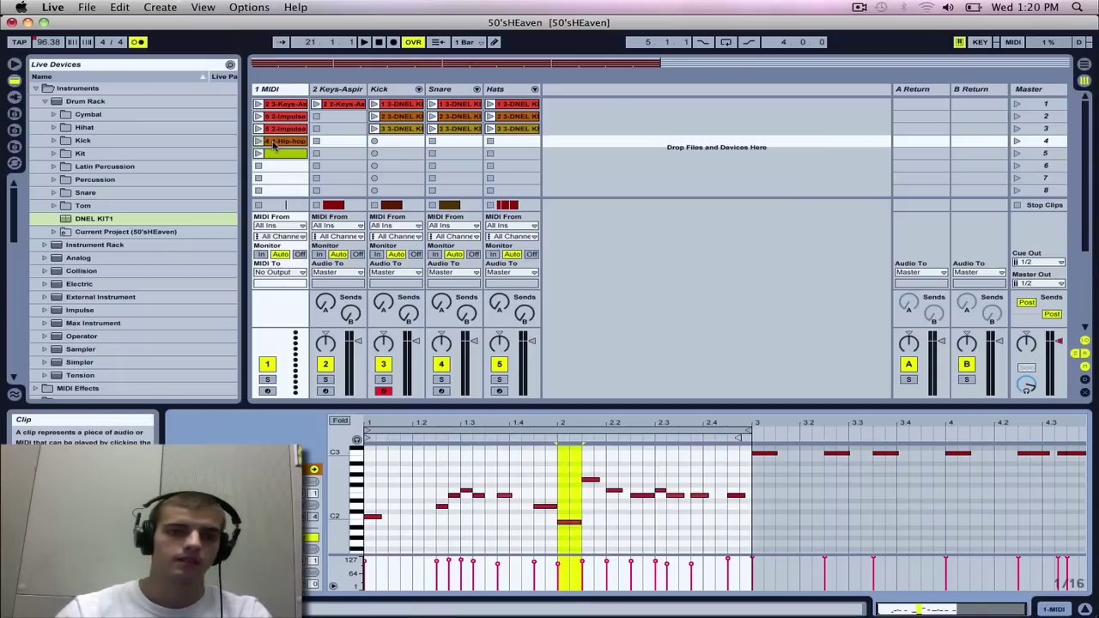
- Navigate the Live Devices browser to Instruments > Instrument Rack > Synth Bass
left_click(584, 90)
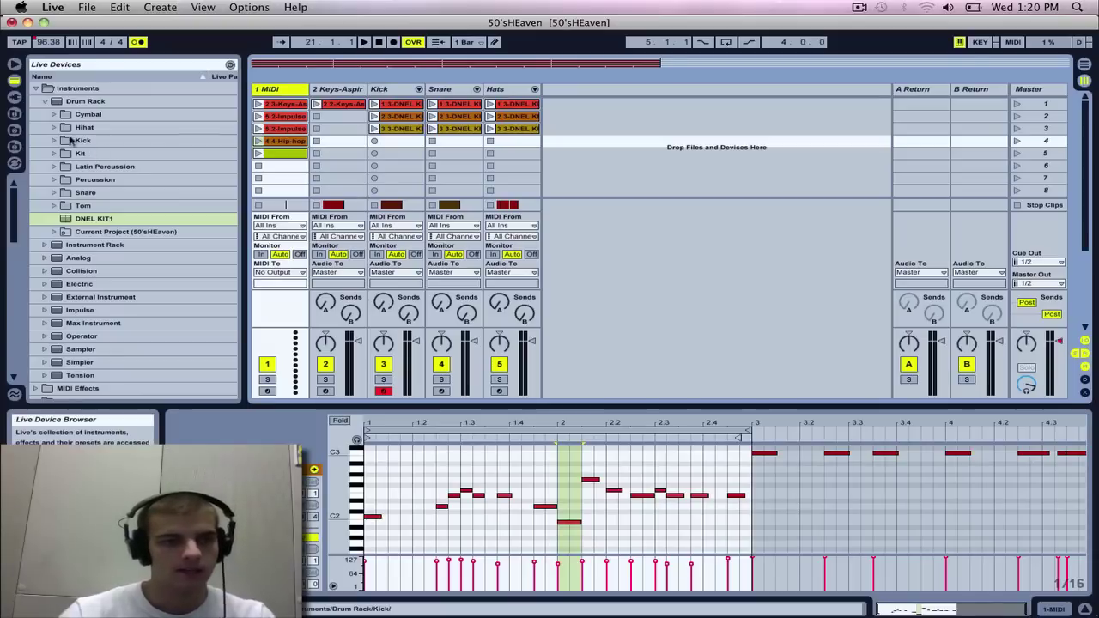
left_click(36, 88)
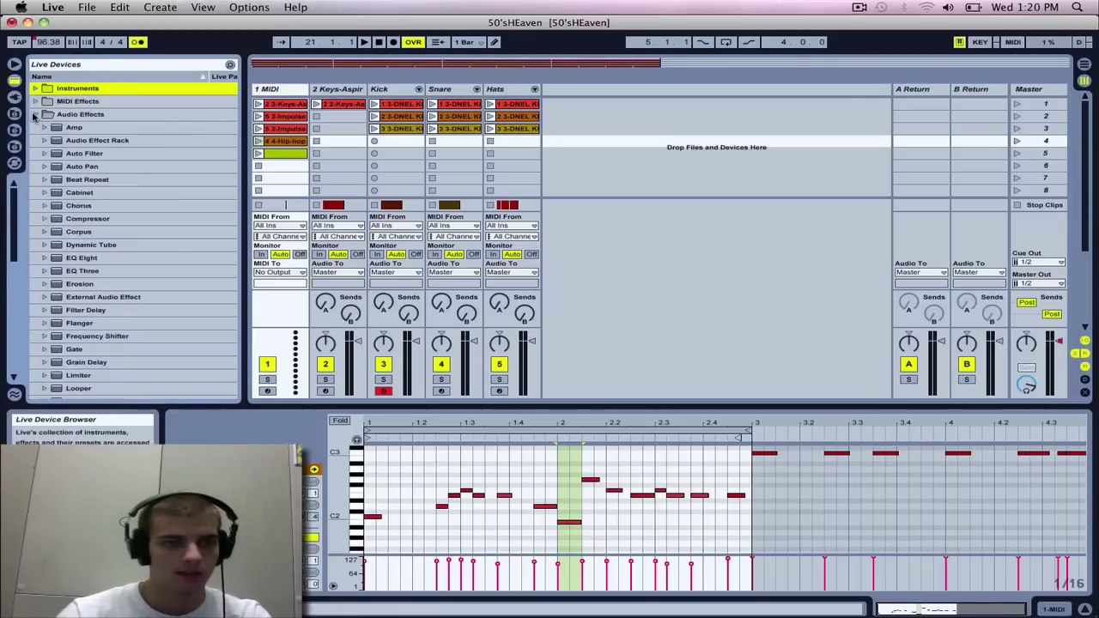
left_click(35, 115)
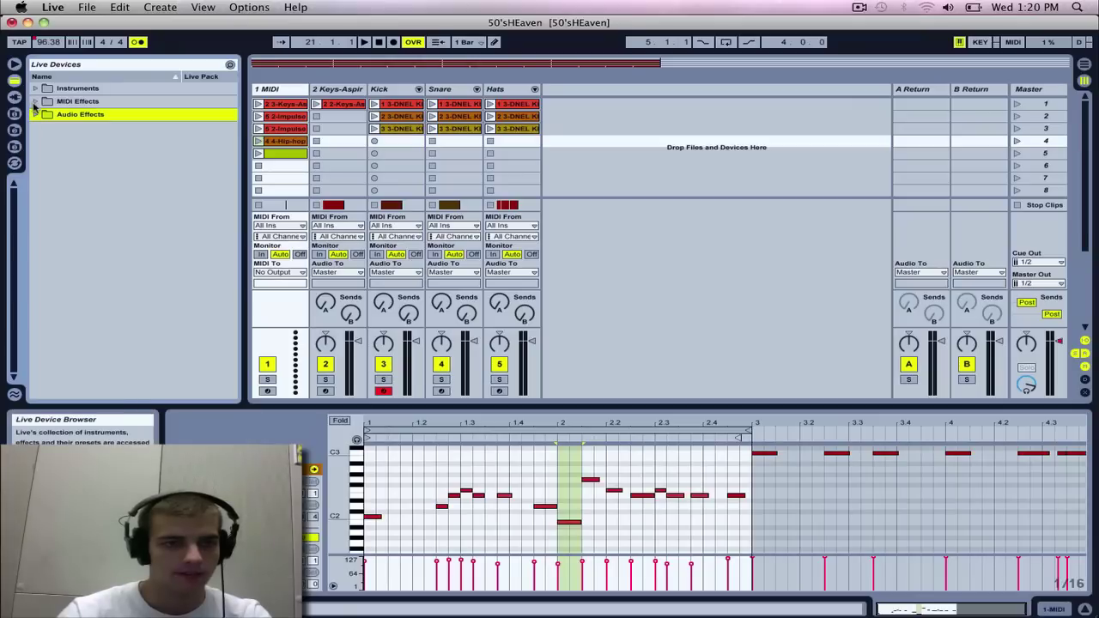
left_click(35, 88)
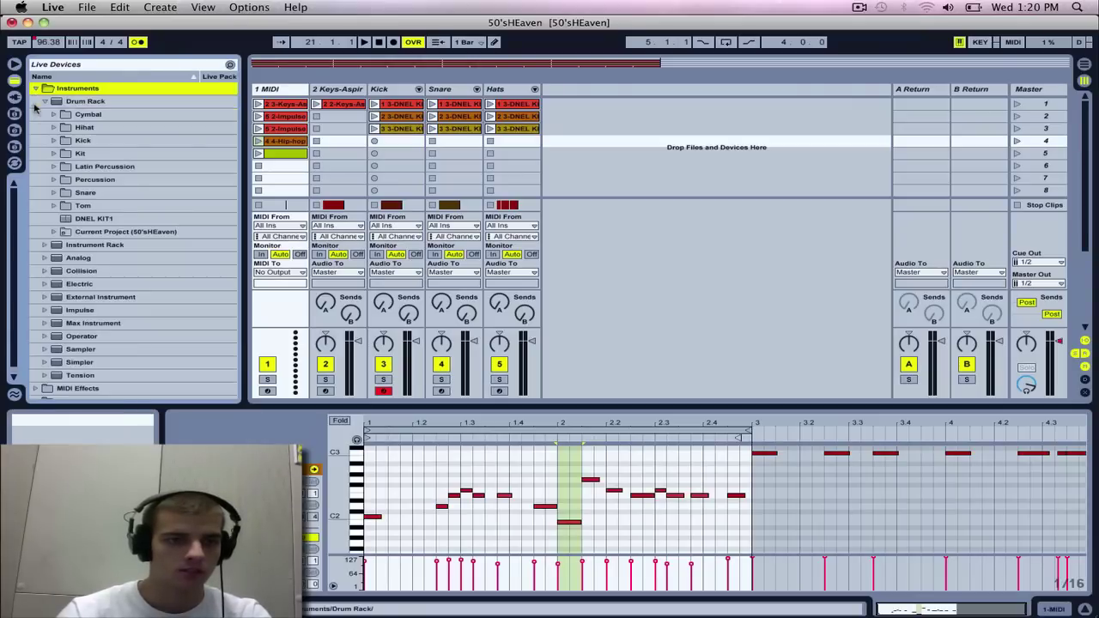
left_click(44, 101)
left_click(44, 115)
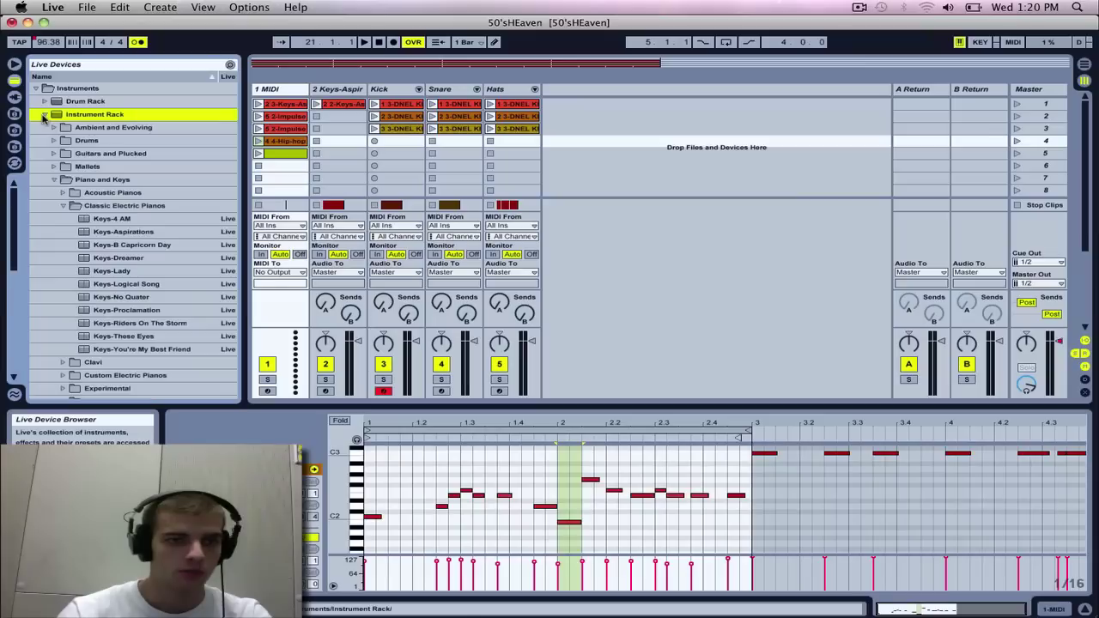
left_click(56, 180)
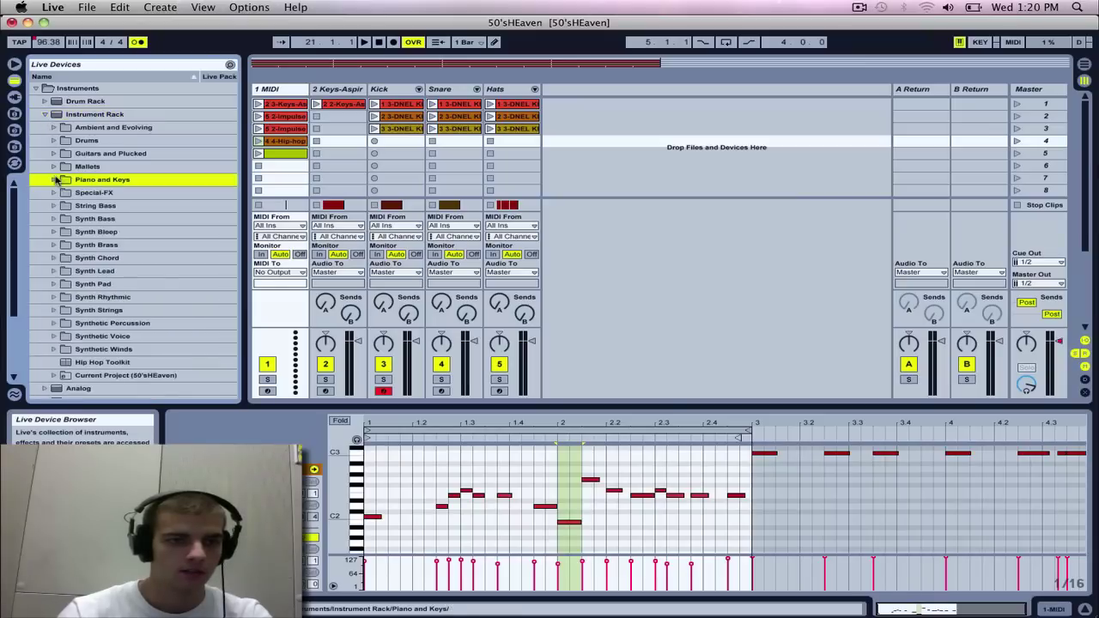
left_click(54, 221)
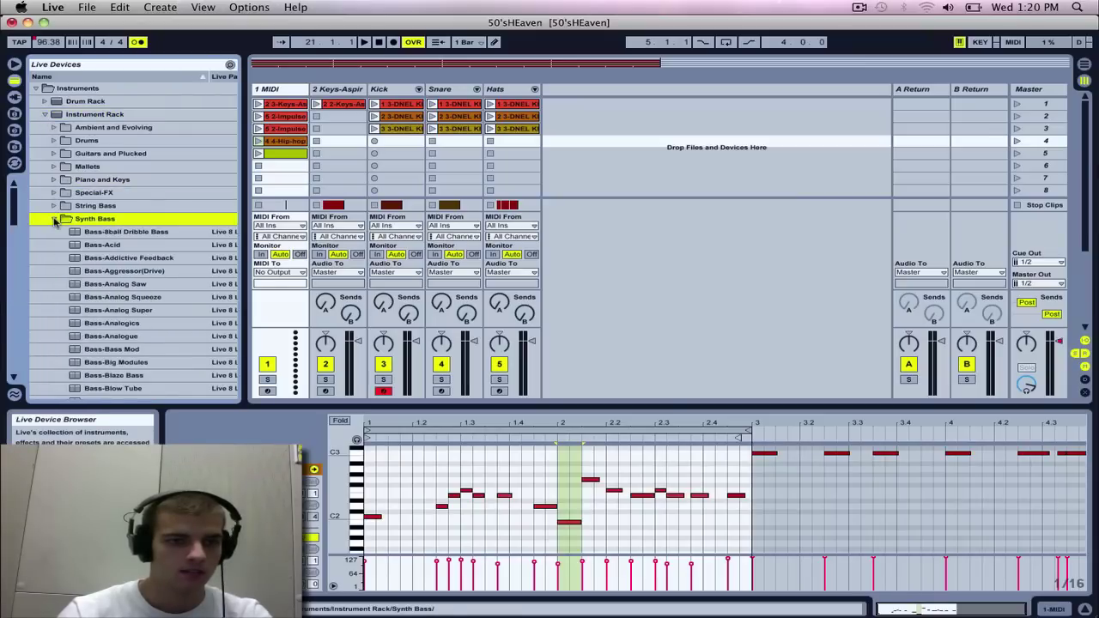
- Drag the Bass-Hip-hop Sub preset into the empty track area to create track 6
scroll(86, 253, "down", 4)
scroll(86, 253, "down", 8)
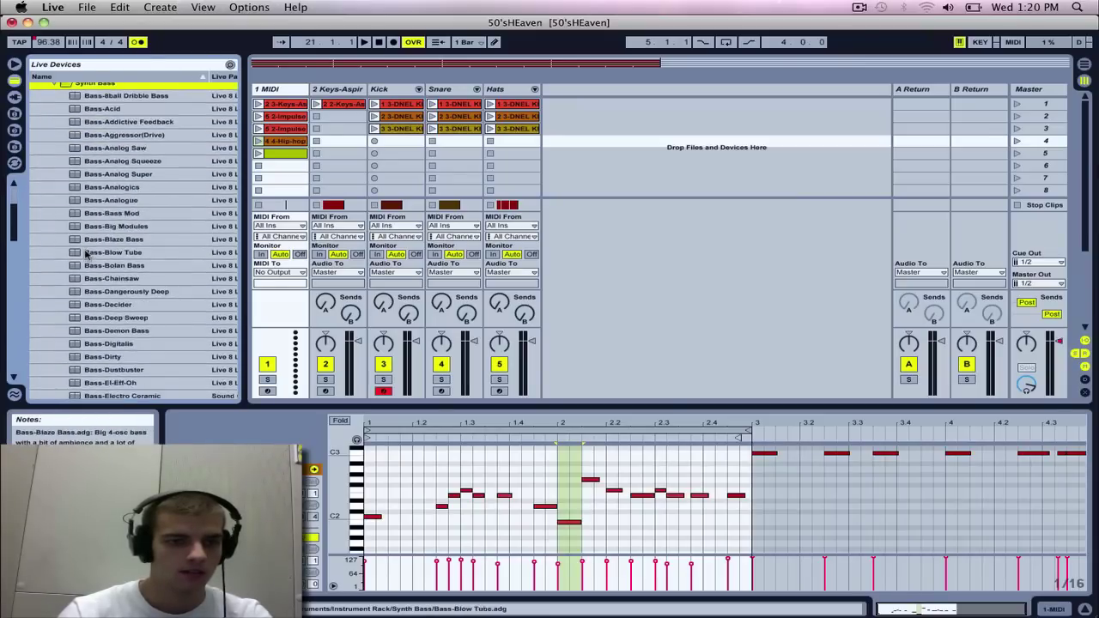
scroll(86, 253, "down", 3)
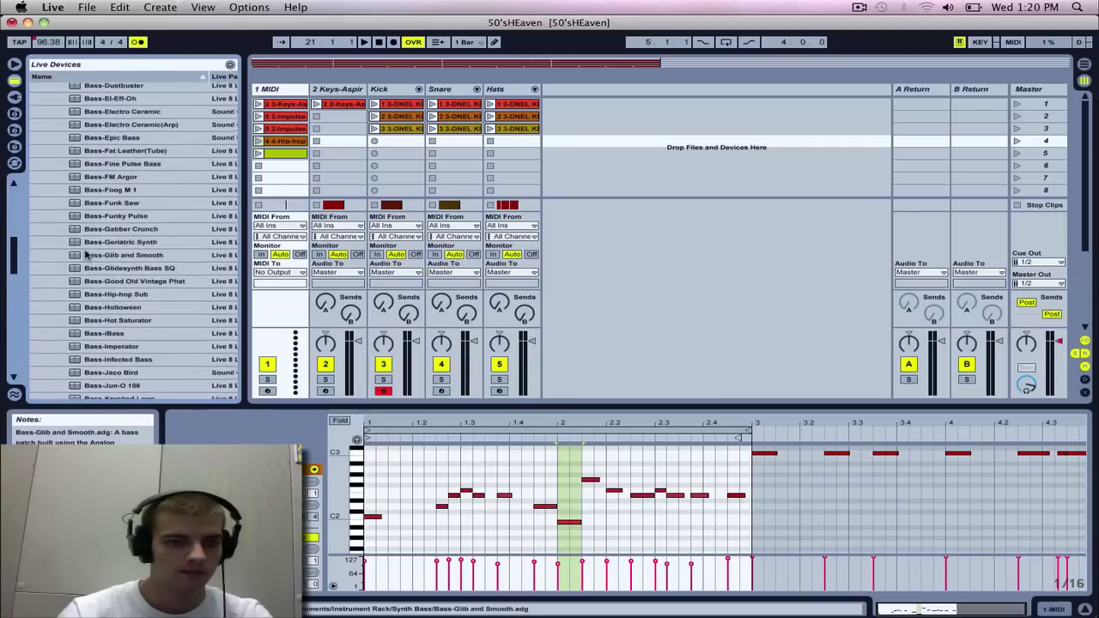
left_click_drag(96, 298, 301, 313)
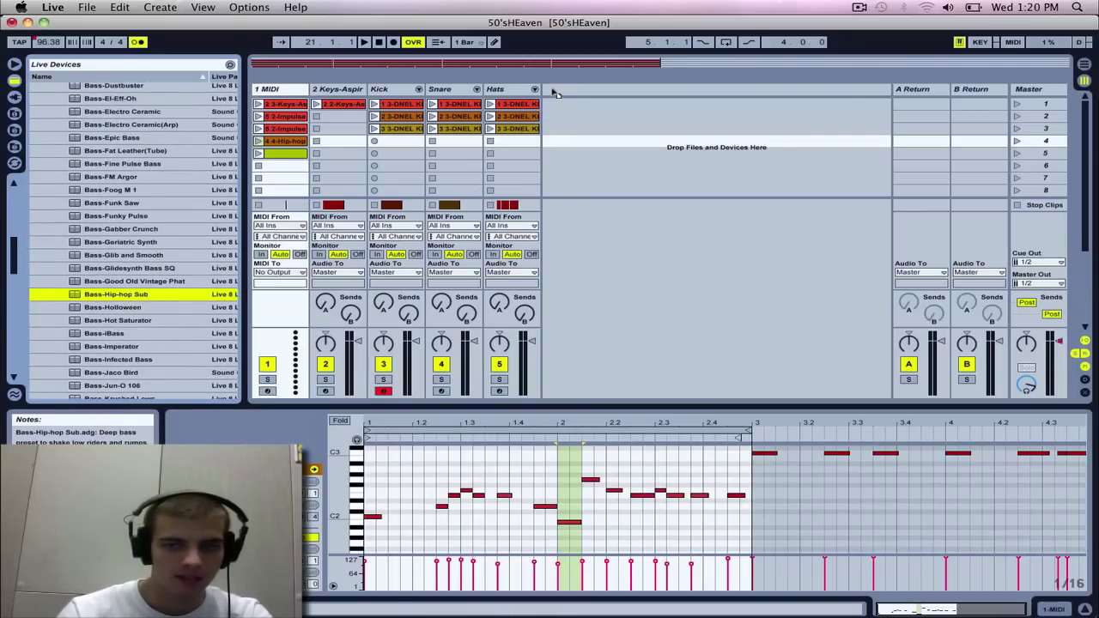
left_click_drag(554, 93, 567, 93)
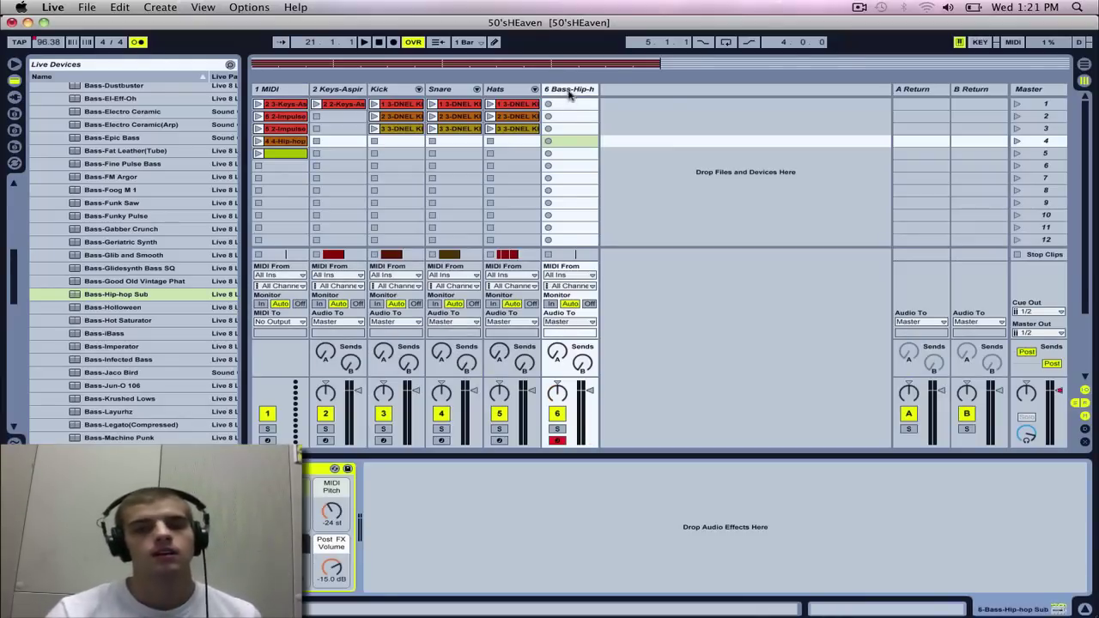
- Collapse Synth Bass, move the 4-Hip-hop clip to track 6's first slot, and play it
scroll(143, 109, "up", 12)
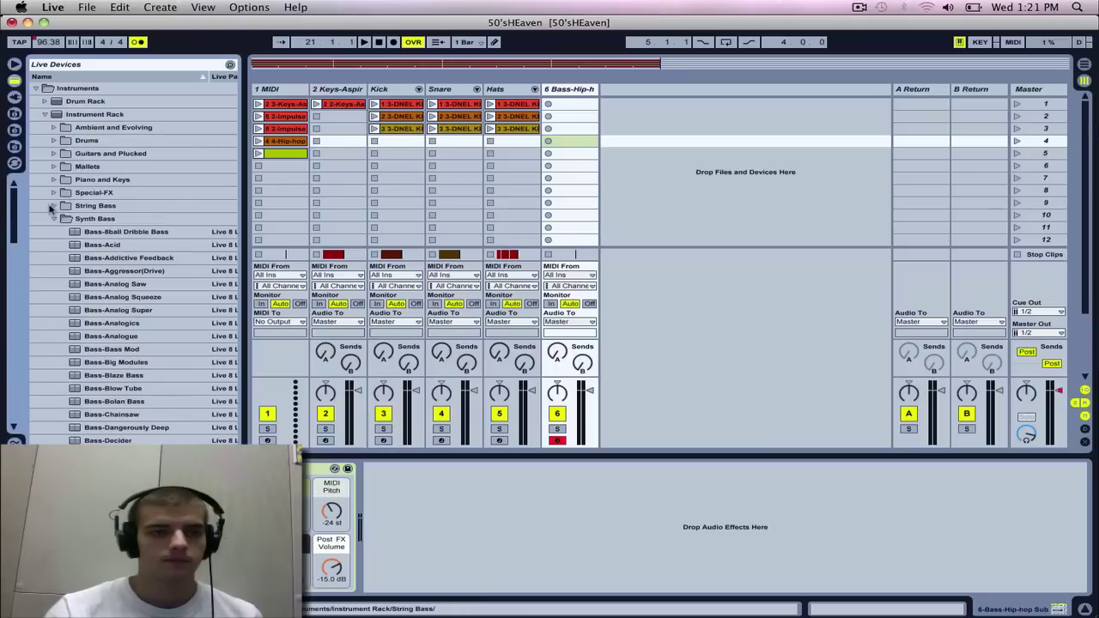
left_click(53, 220)
left_click_drag(279, 146, 563, 107)
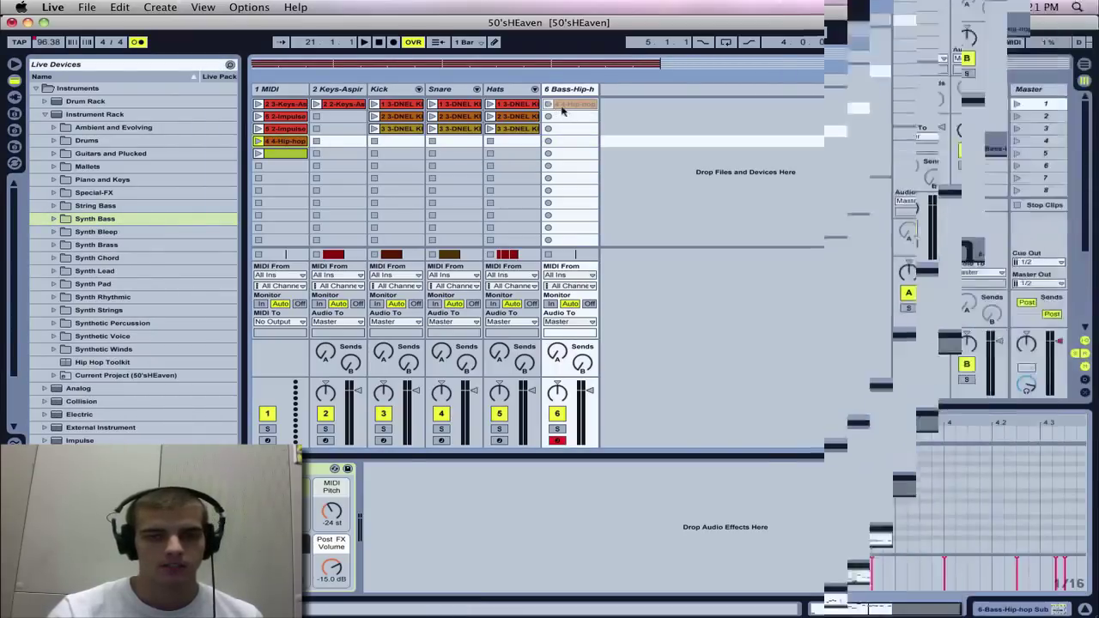
key("space")
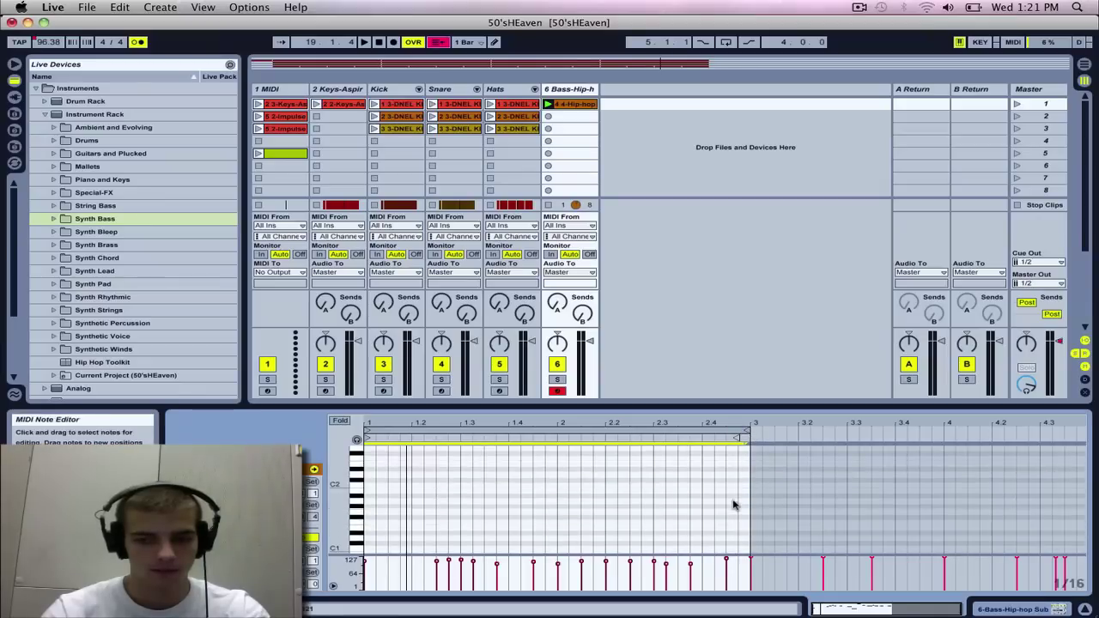
scroll(734, 504, "down", 1)
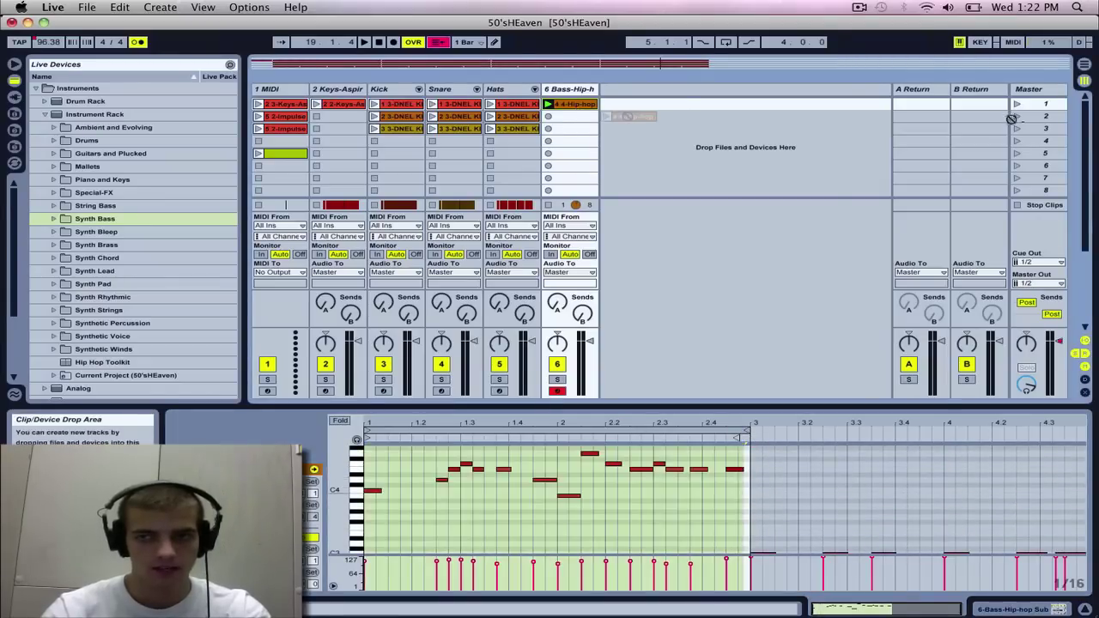
- Place the bass clip at bar 5, duplicate it to bar 21, and play from the start
left_click(1081, 65)
left_click(309, 268)
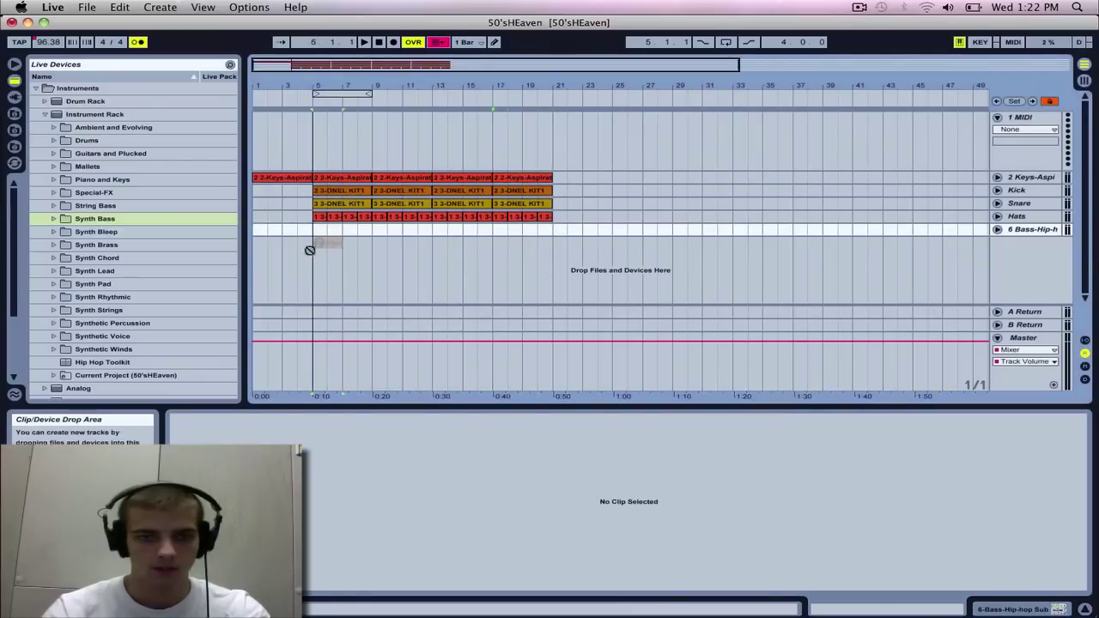
left_click_drag(318, 233, 319, 234)
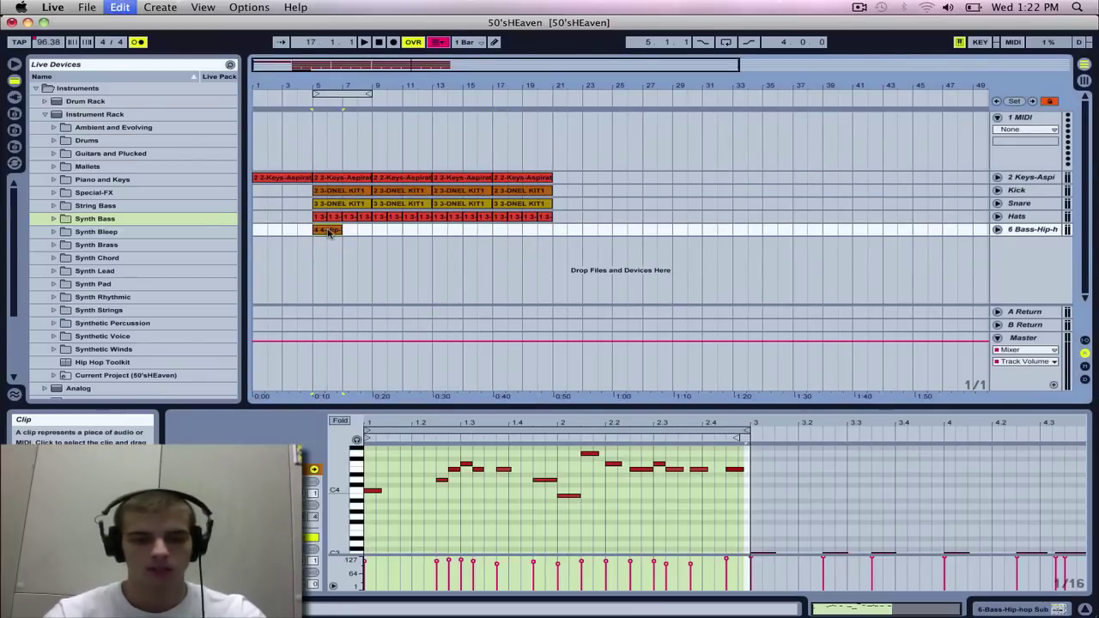
key("super+d")
key("super+d")
key("super+d")
key("super+d")
key("super+d")
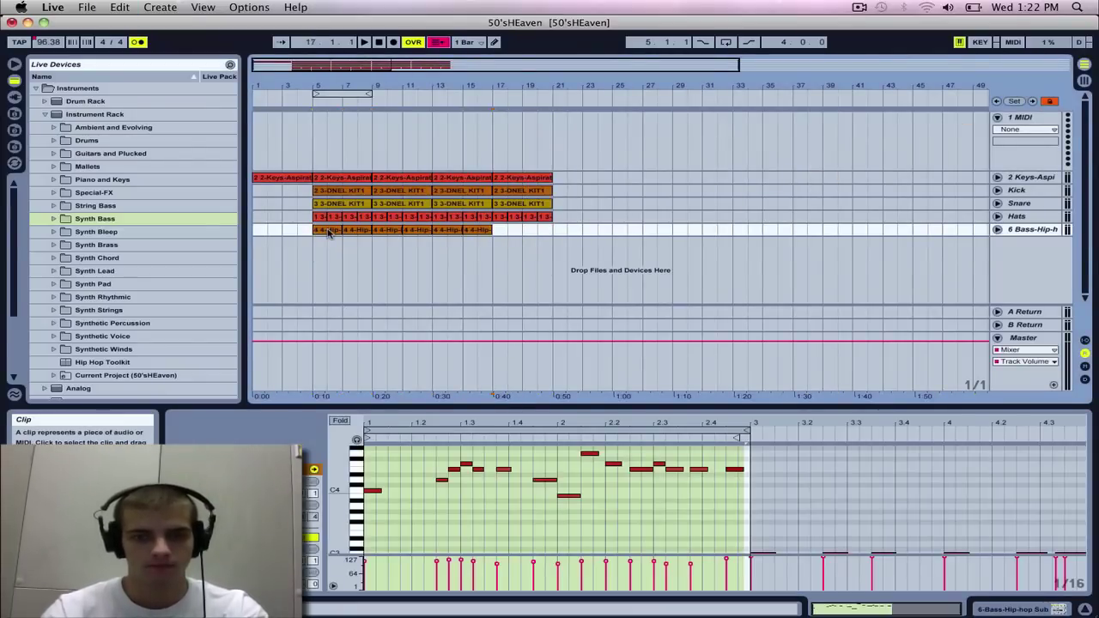
key("super+d")
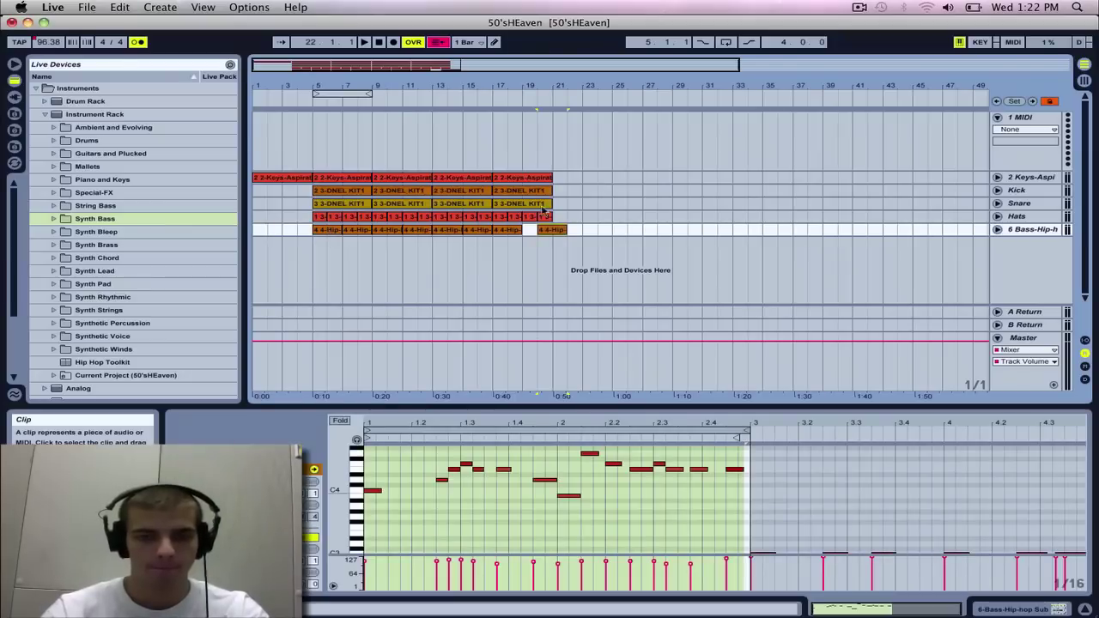
key("super+z")
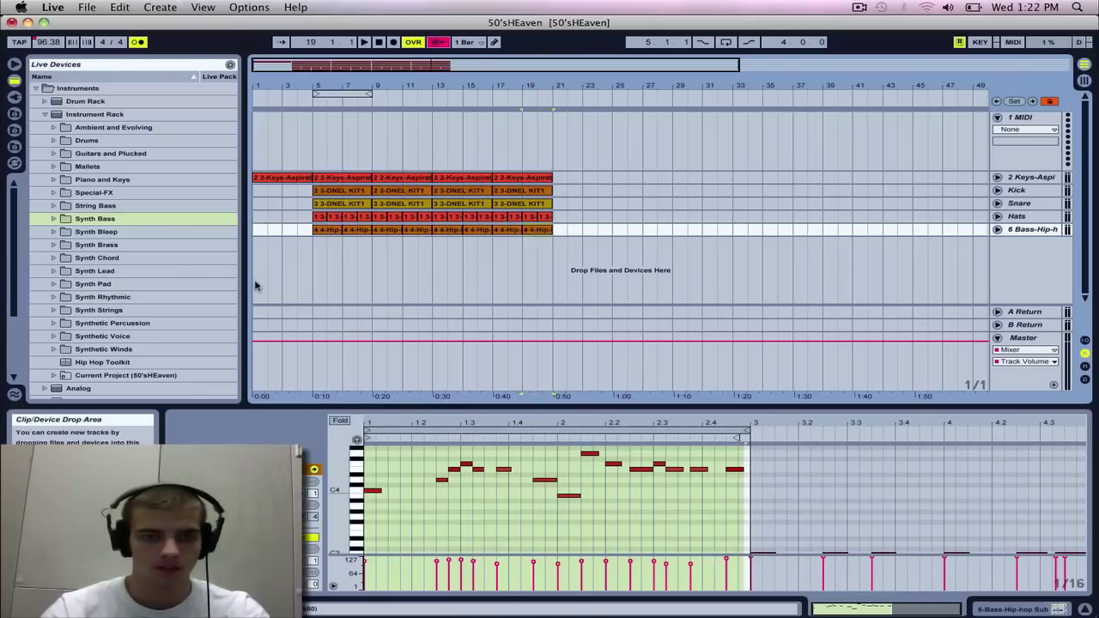
left_click(378, 41)
key("space")
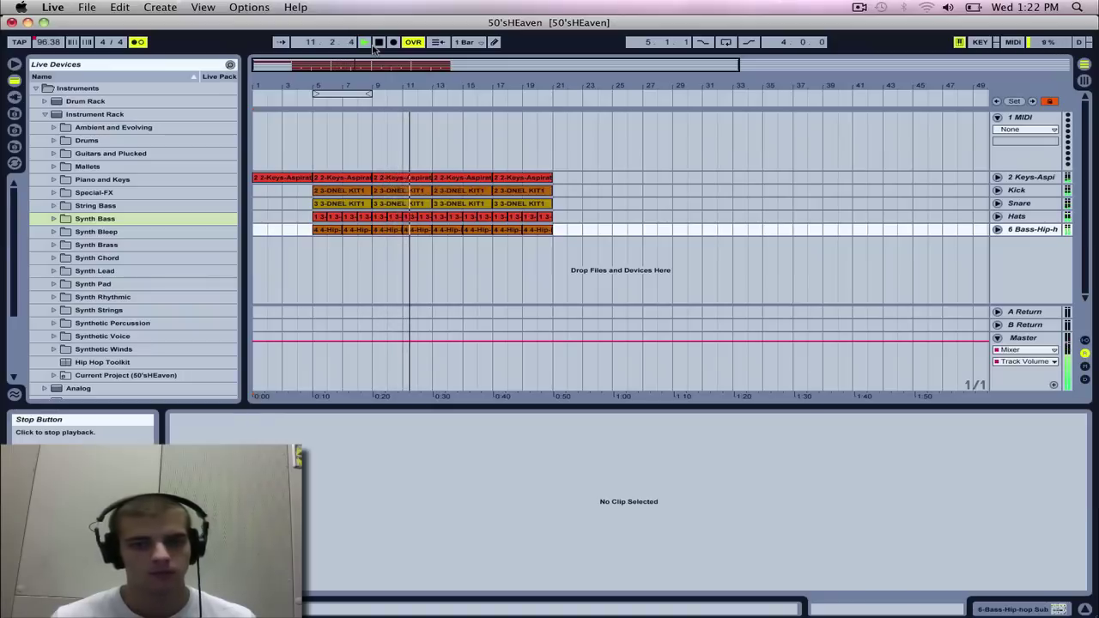
- Lower the 6-Bass-Hip-hop Sub volume fader in Session View, then return to Arrangement View
key("Tab")
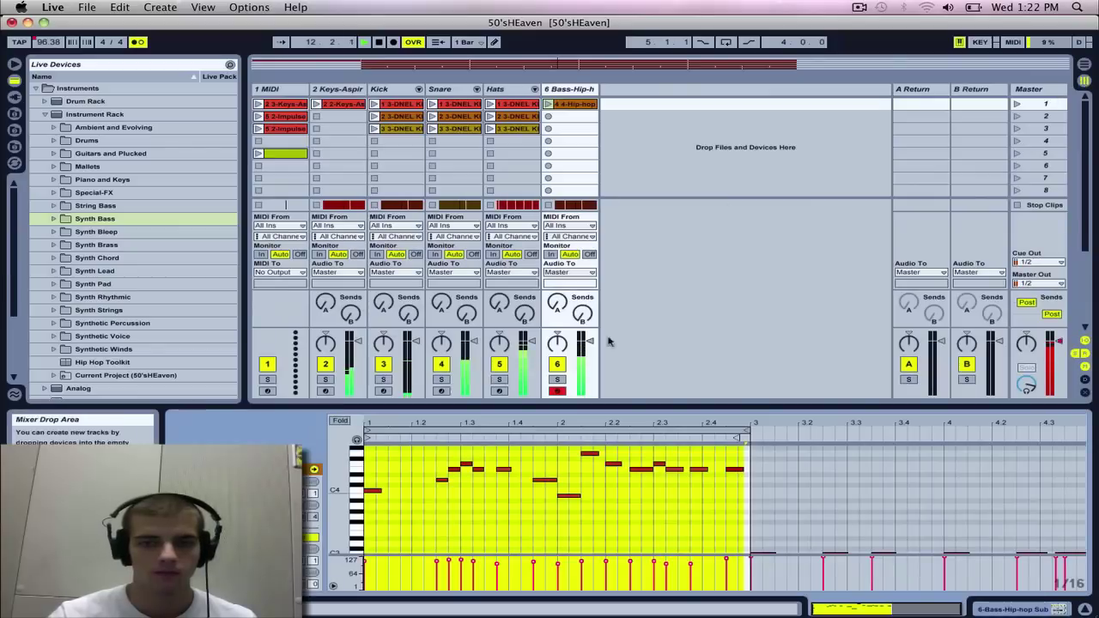
left_click_drag(590, 342, 590, 351)
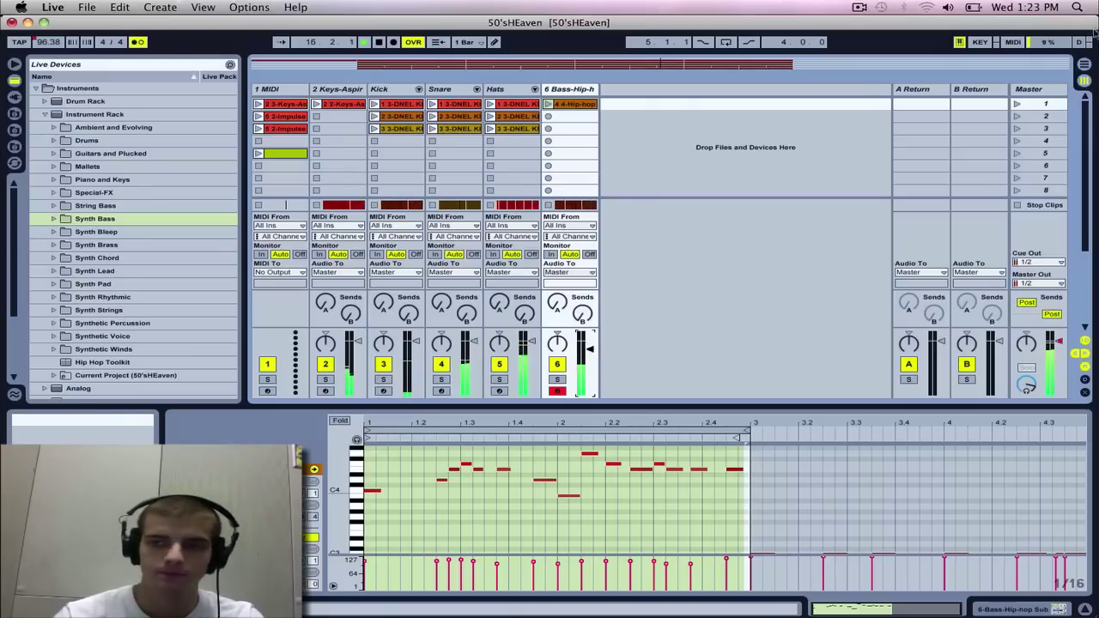
left_click(1085, 72)
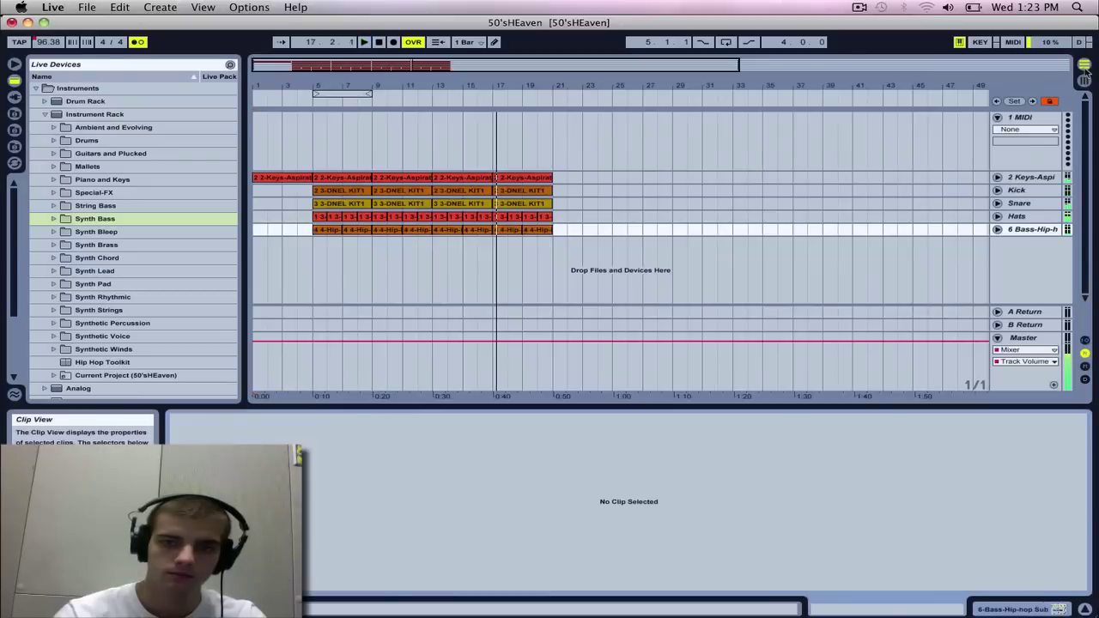
- Open the short Kick intro clip at bar 4 and add a kick hit during playback
left_click(300, 192)
left_click(309, 192)
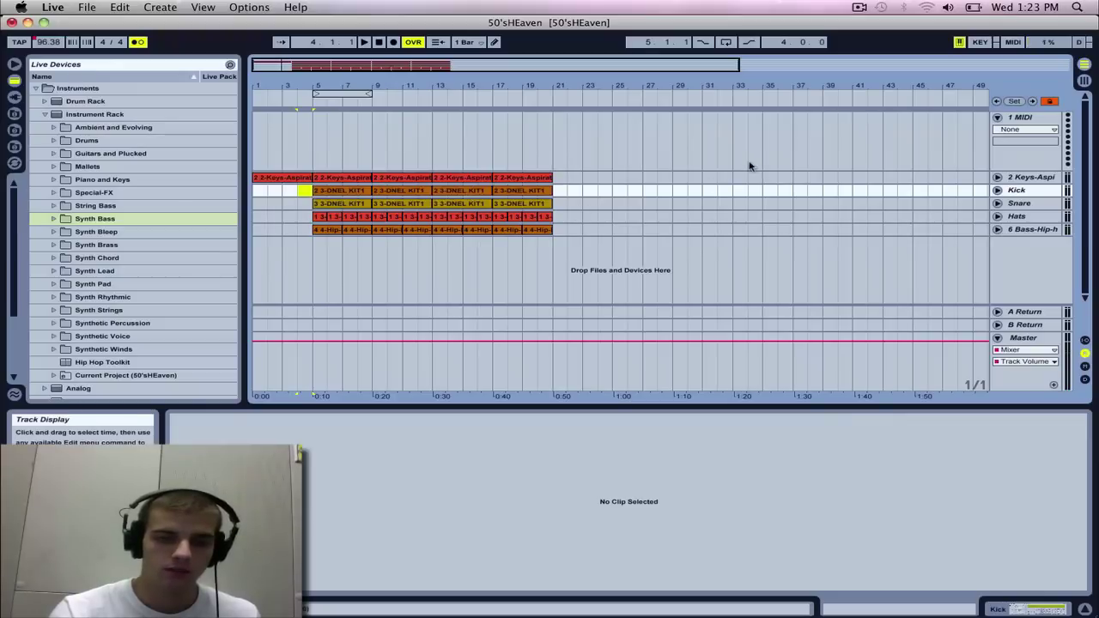
left_click(307, 190)
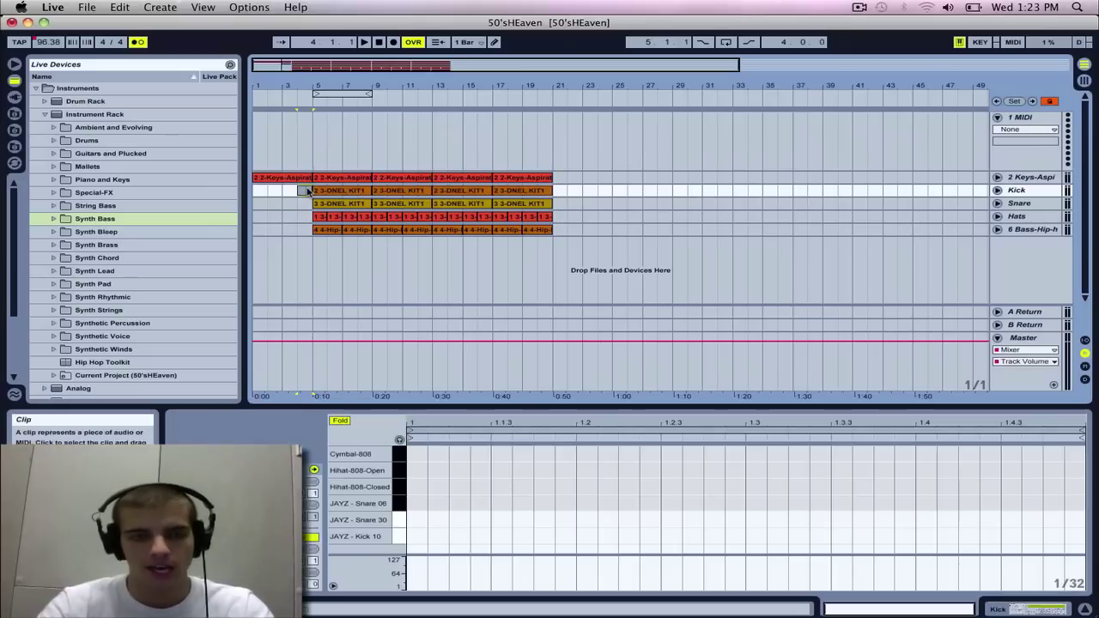
key("space")
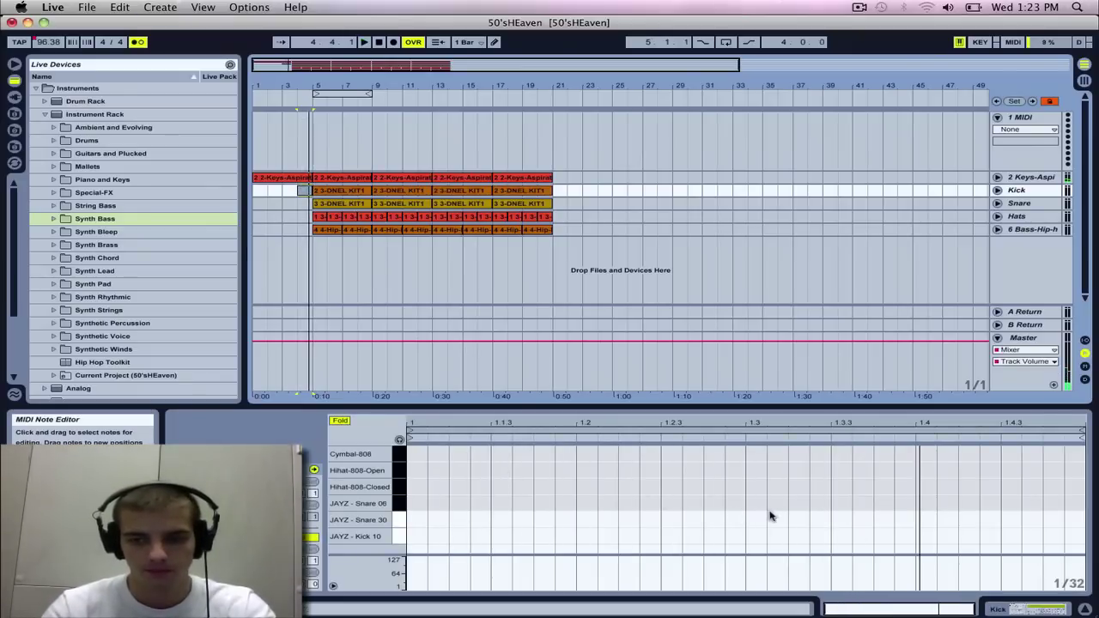
scroll(780, 542, "up", 3)
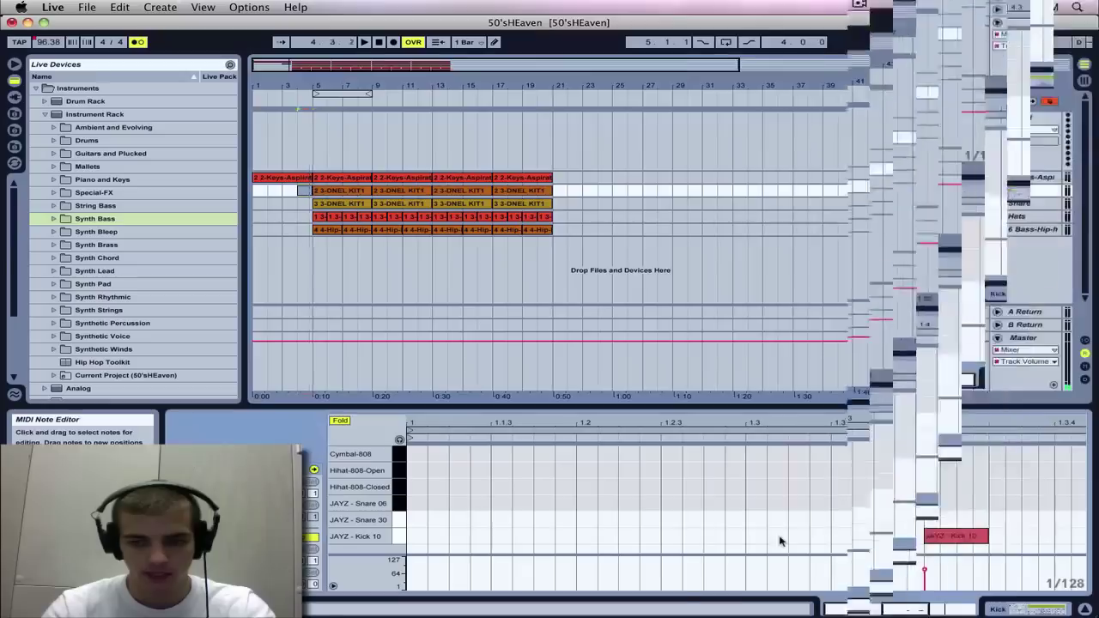
double_click(834, 539)
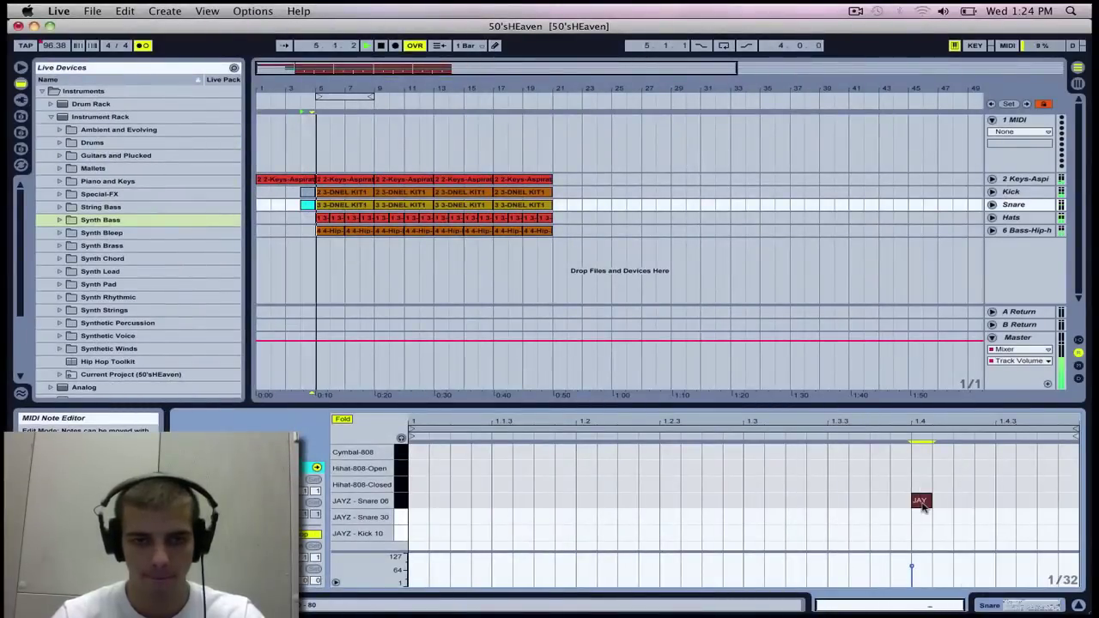
key("space")
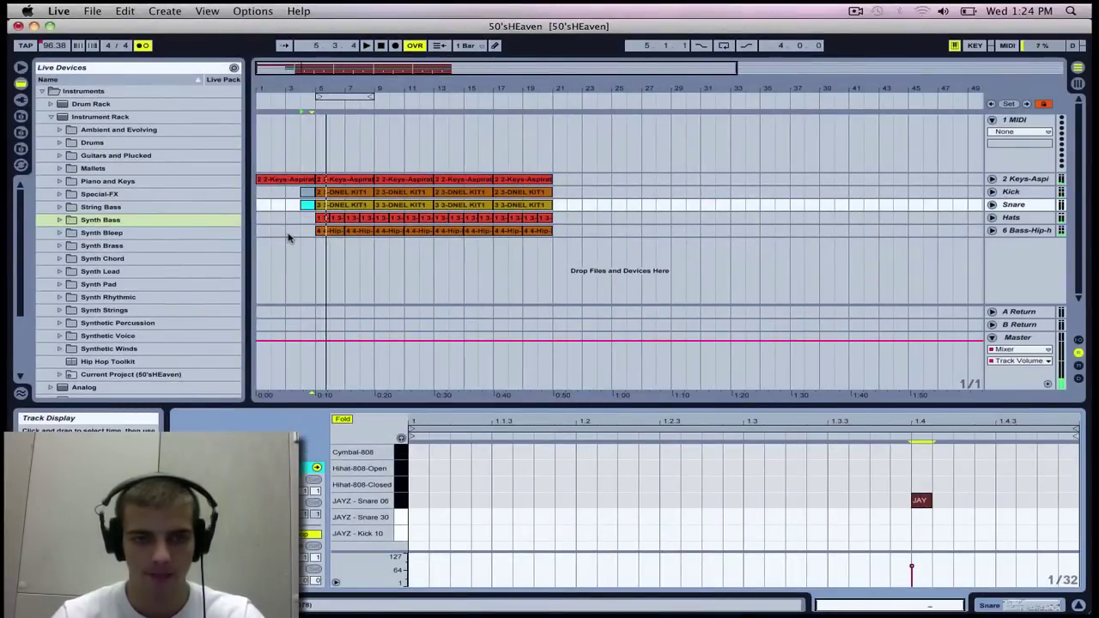
left_click(293, 239)
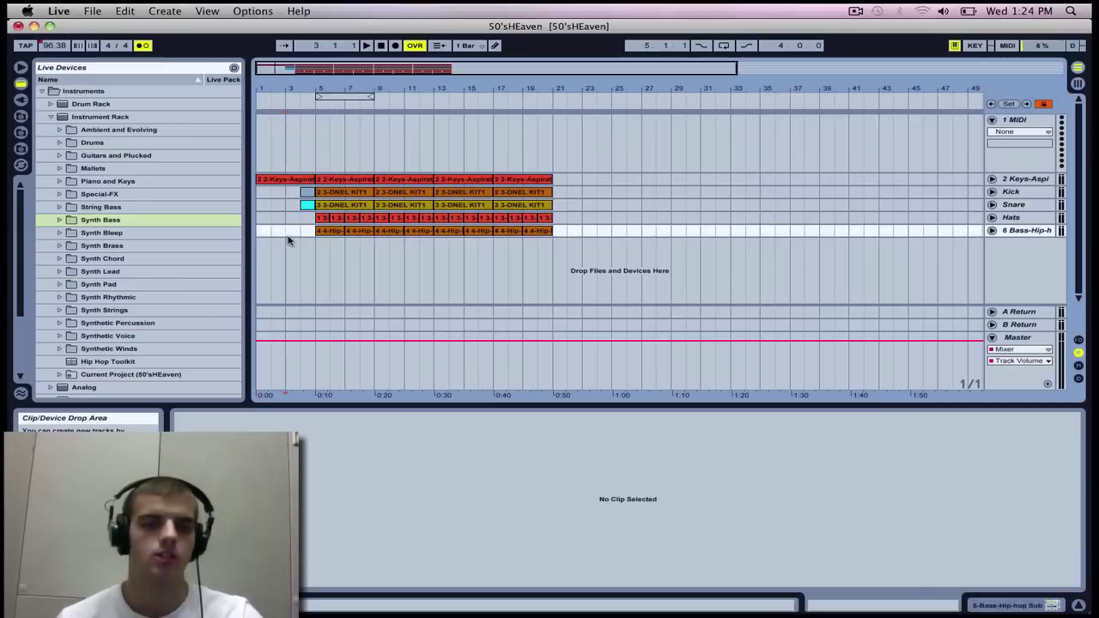
key("space")
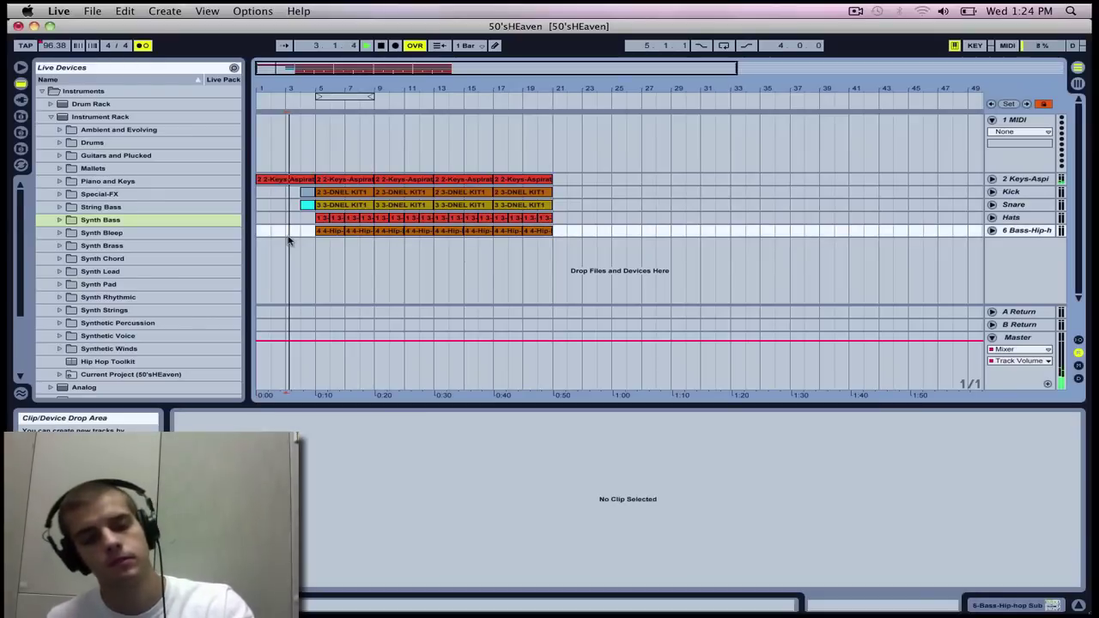